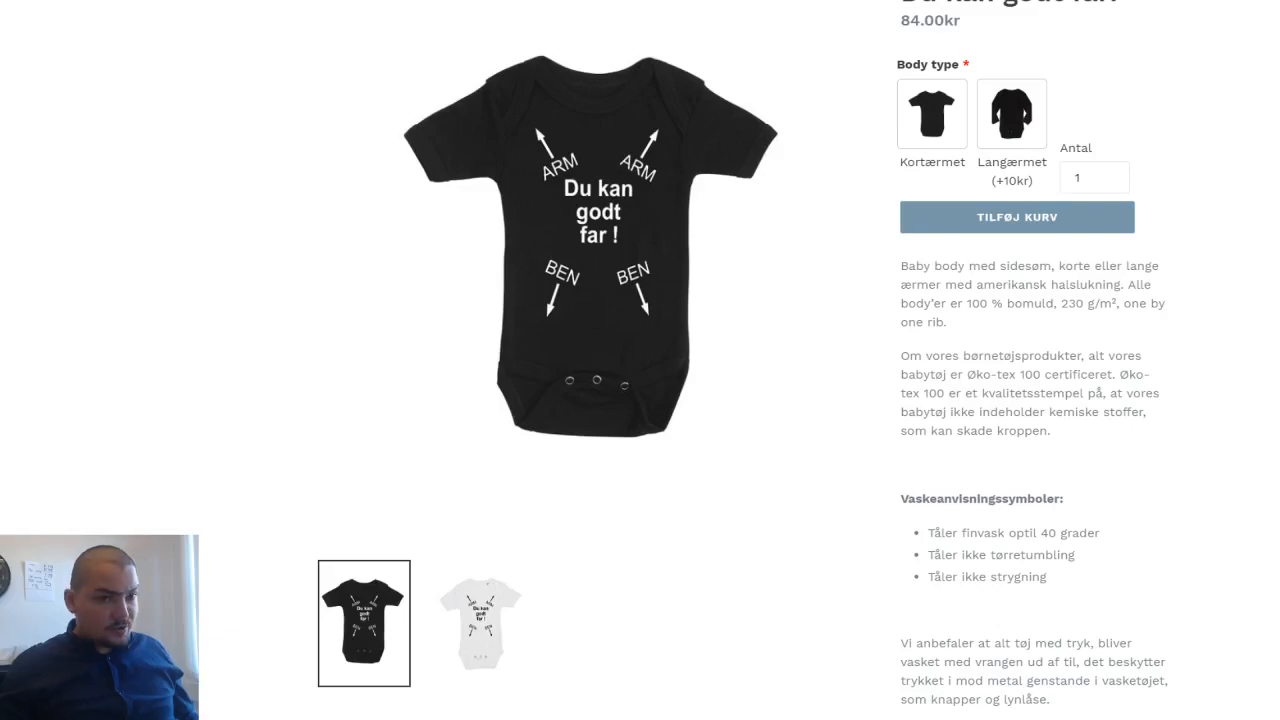
- Compare the Kortærmet and Langærmet body types on the baby body product page, leaving Kortærmet selected
click(922, 108)
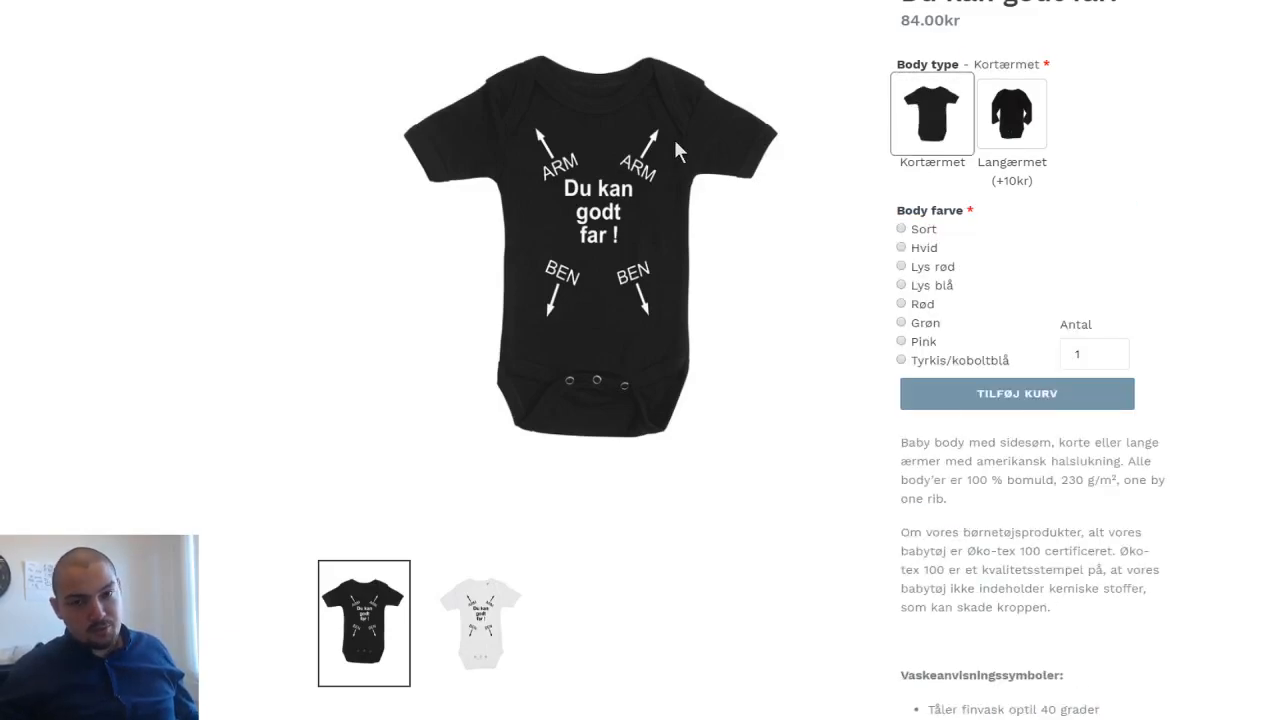
click(996, 110)
click(925, 120)
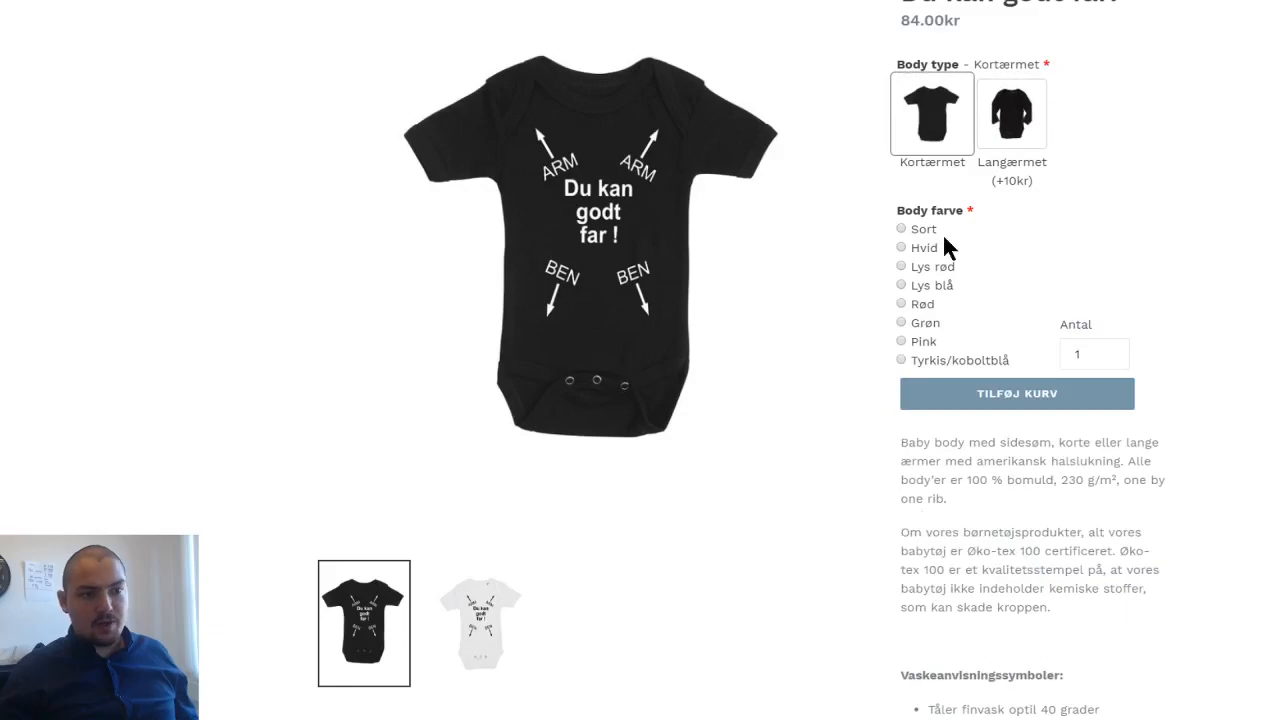
click(981, 95)
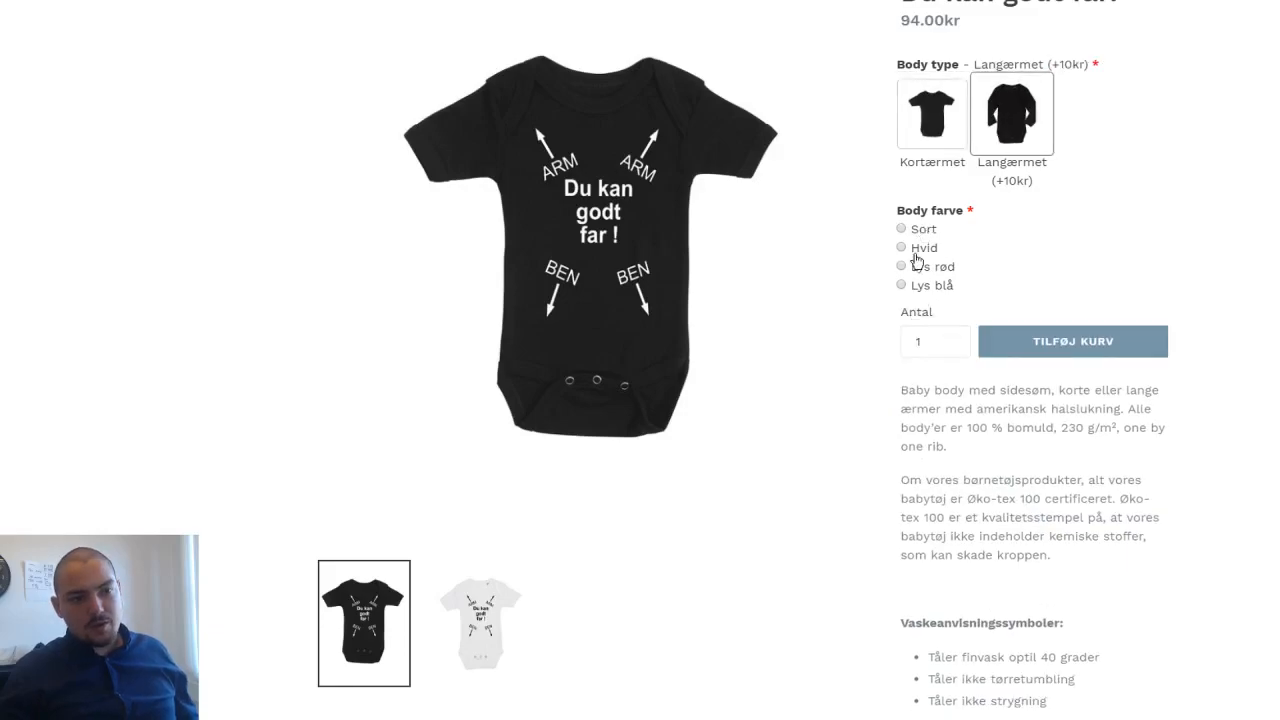
click(944, 145)
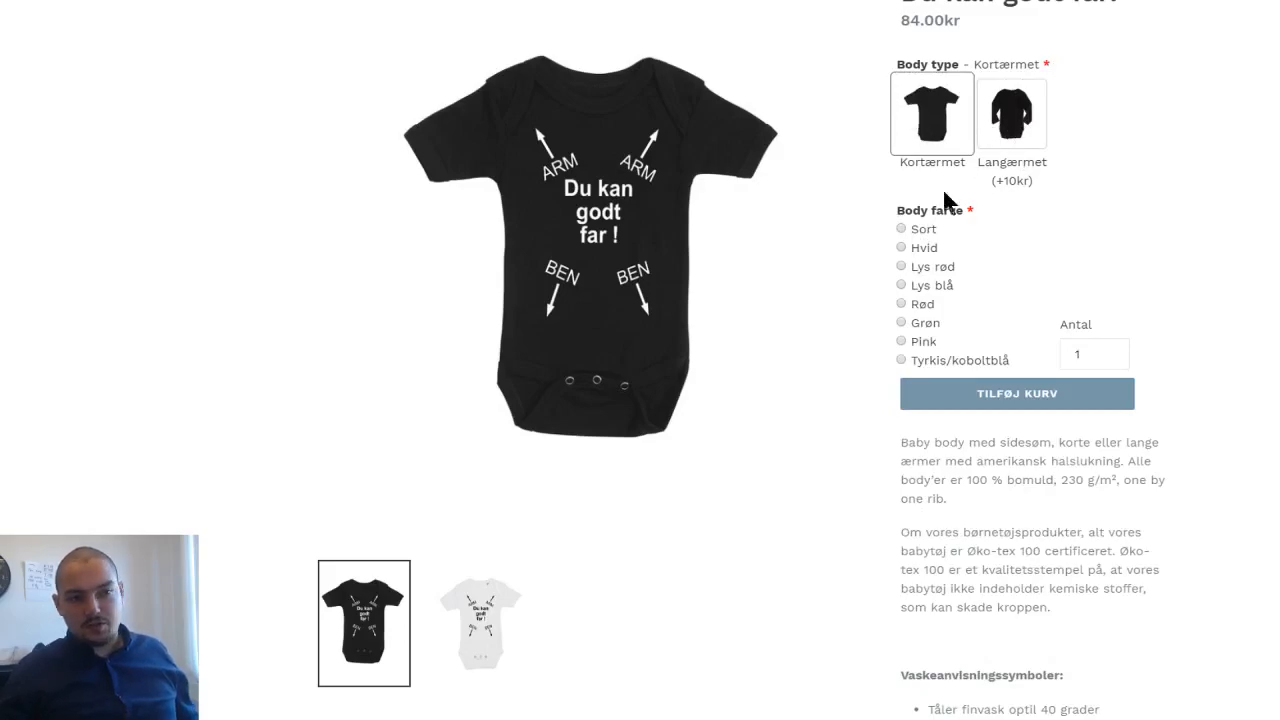
- Choose the Grøn body colour, the 12-18 mdr size and the Lys Lilla text colour for the baby body
click(914, 325)
scroll(916, 328, down, 1)
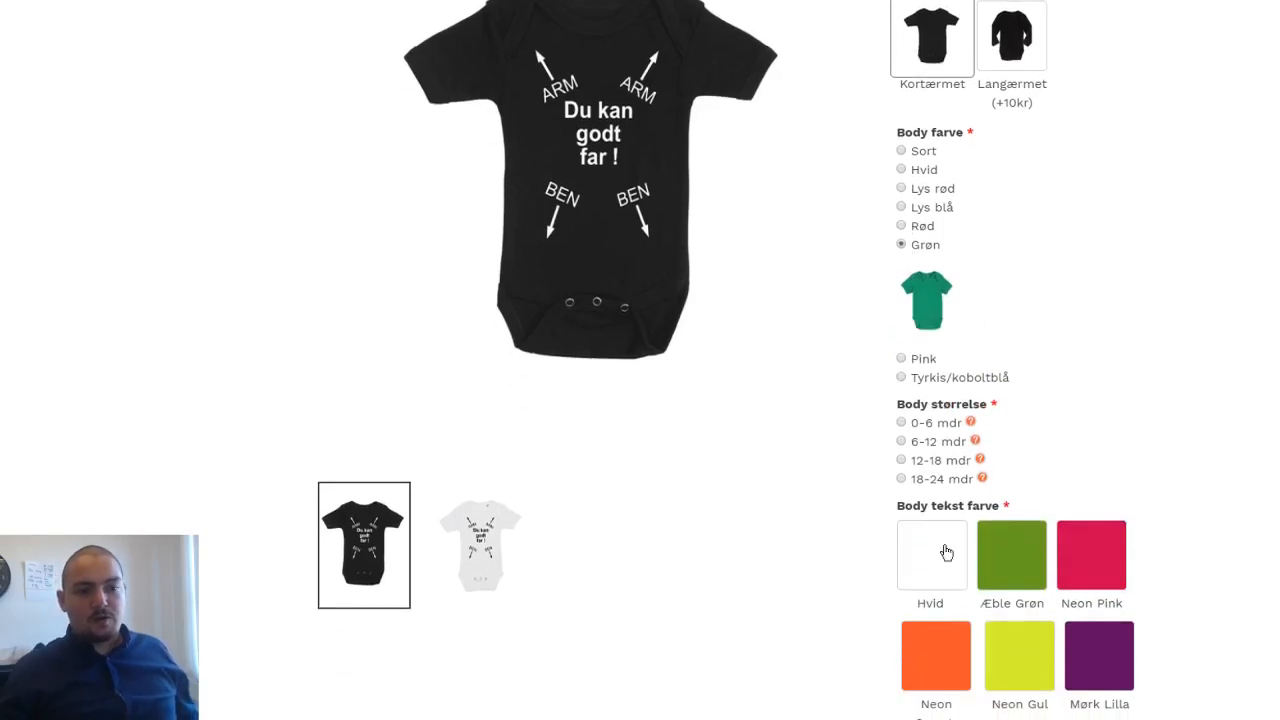
click(906, 460)
scroll(920, 440, down, 1)
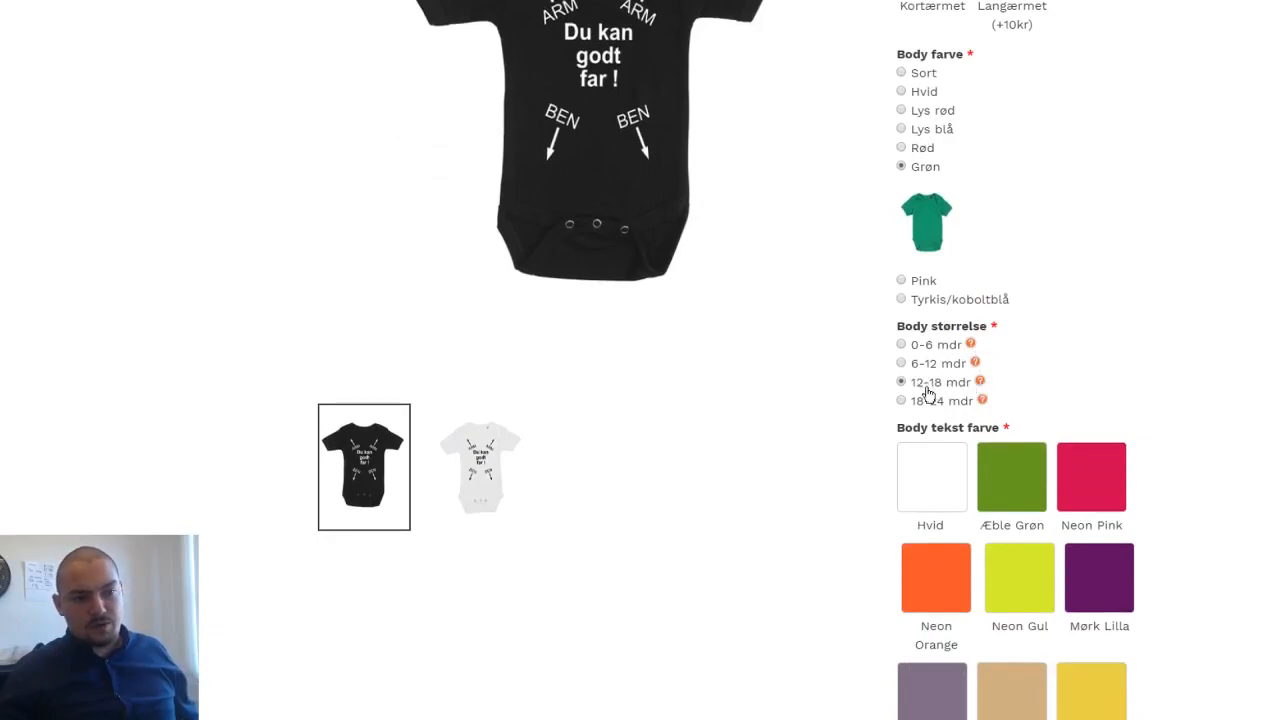
scroll(924, 388, down, 1)
scroll(928, 375, down, 1)
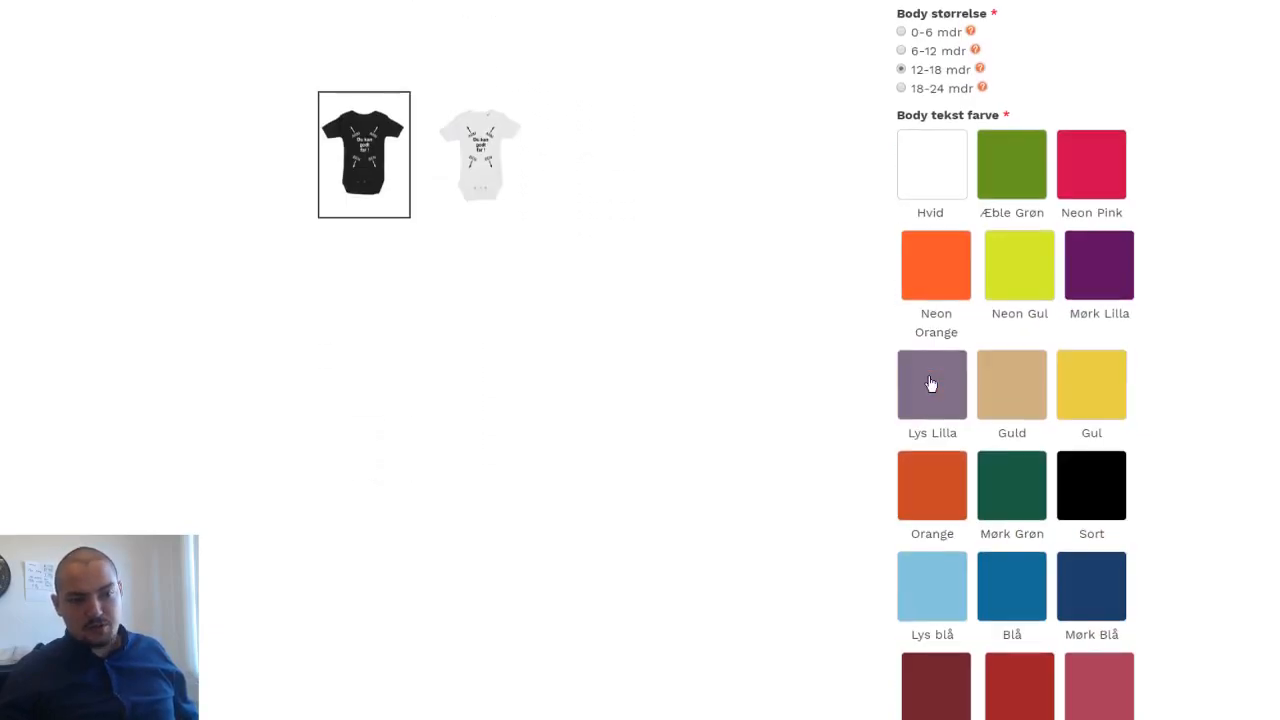
click(935, 424)
scroll(900, 430, down, 3)
scroll(859, 441, up, 8)
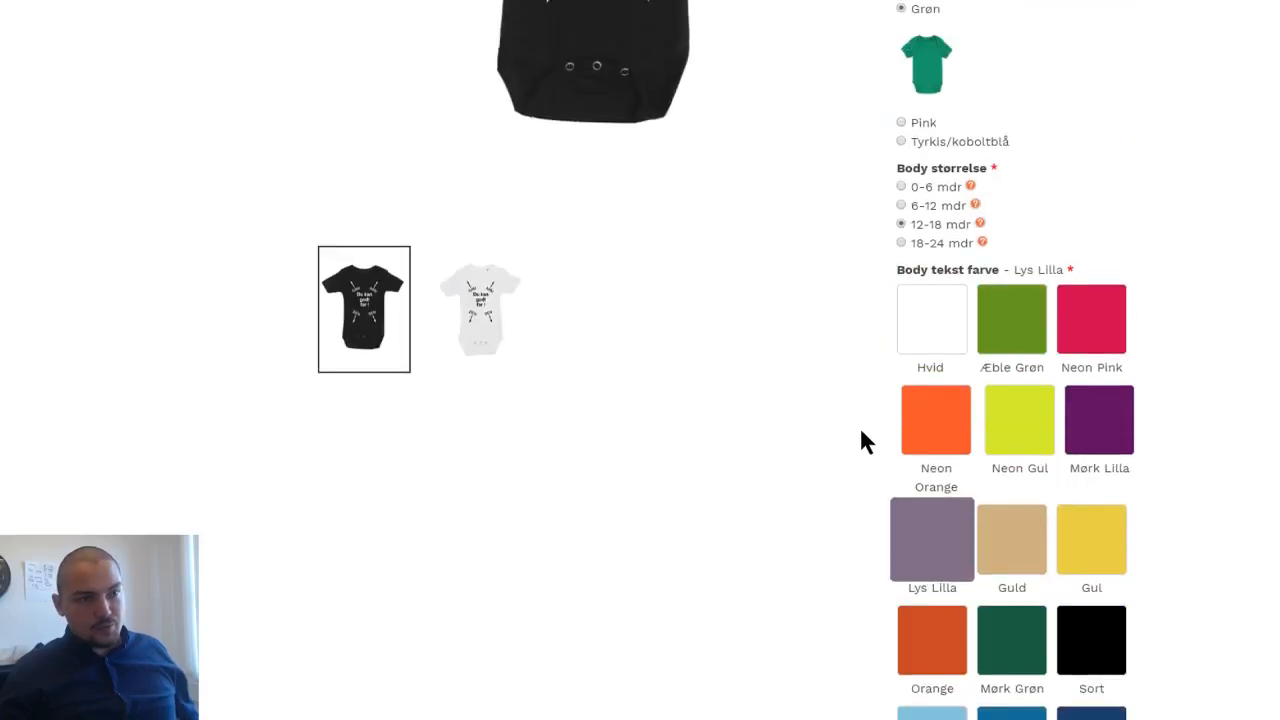
scroll(847, 505, down, 1)
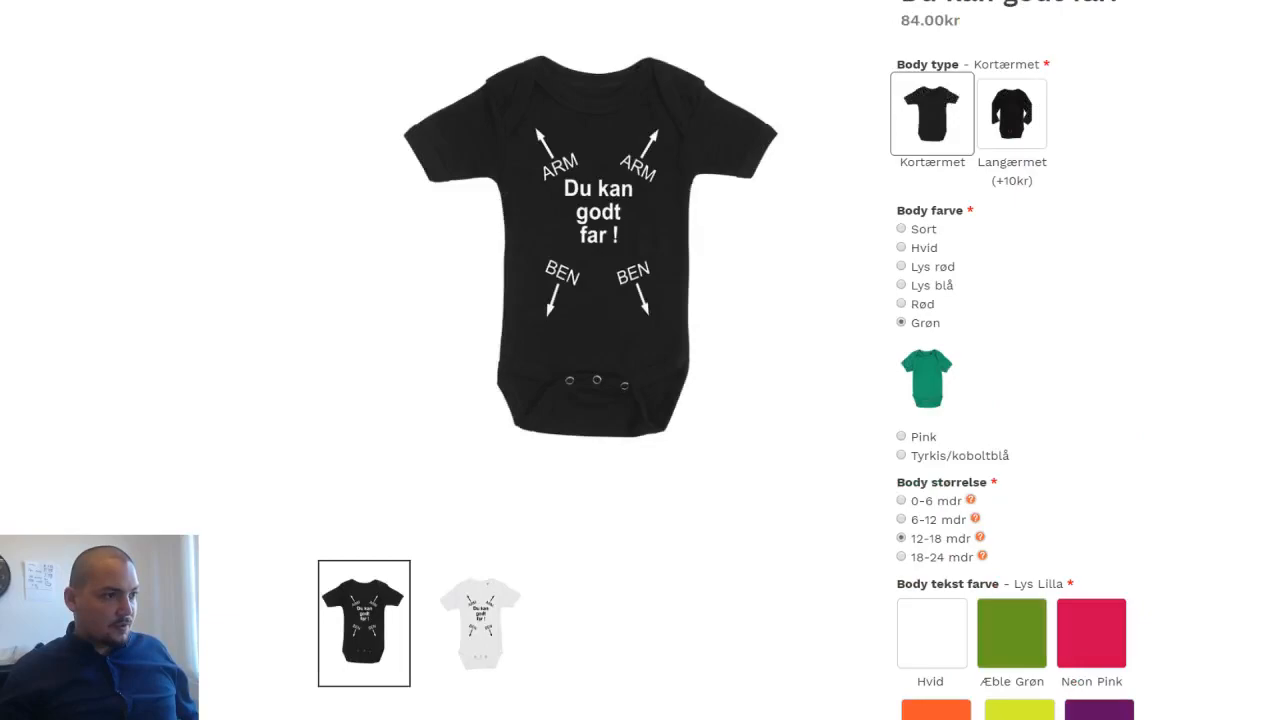
- Switch to the King and Queen T-shirt page, review its storefront content and display the white KING 02 image
key(ctrl+Tab)
scroll(392, 235, up, 20)
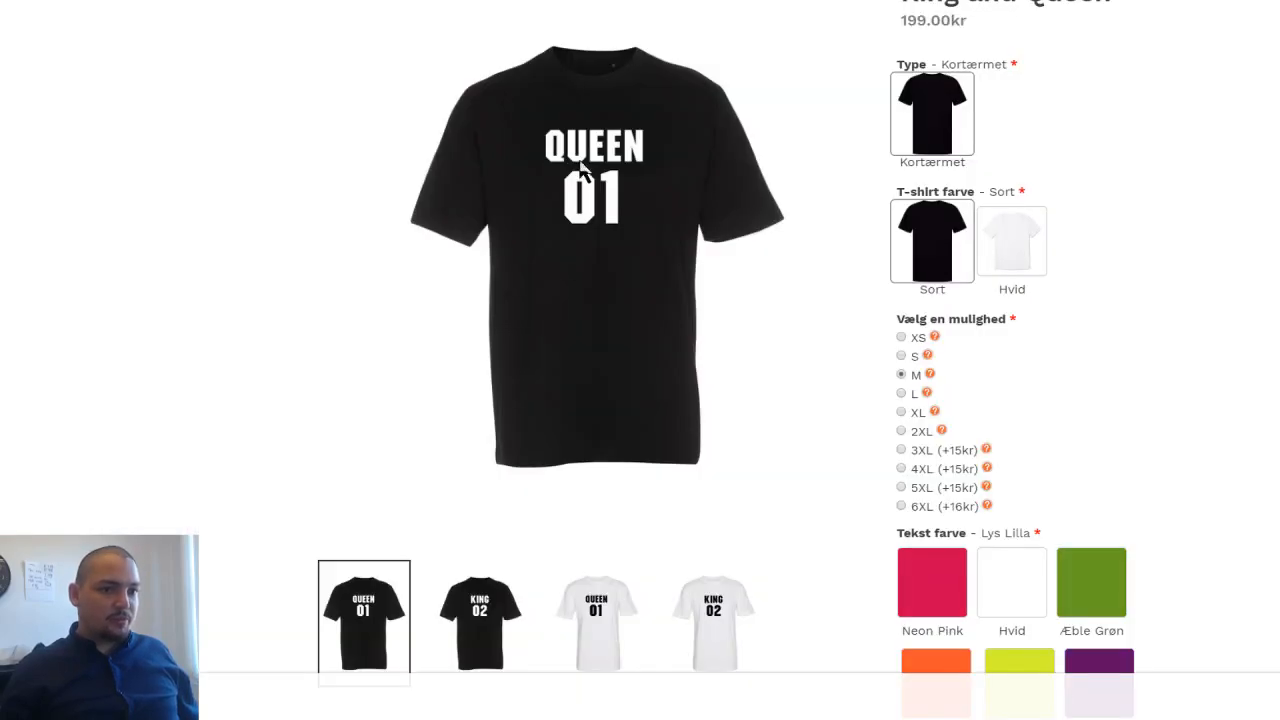
scroll(560, 150, up, 2)
scroll(395, 128, down, 3)
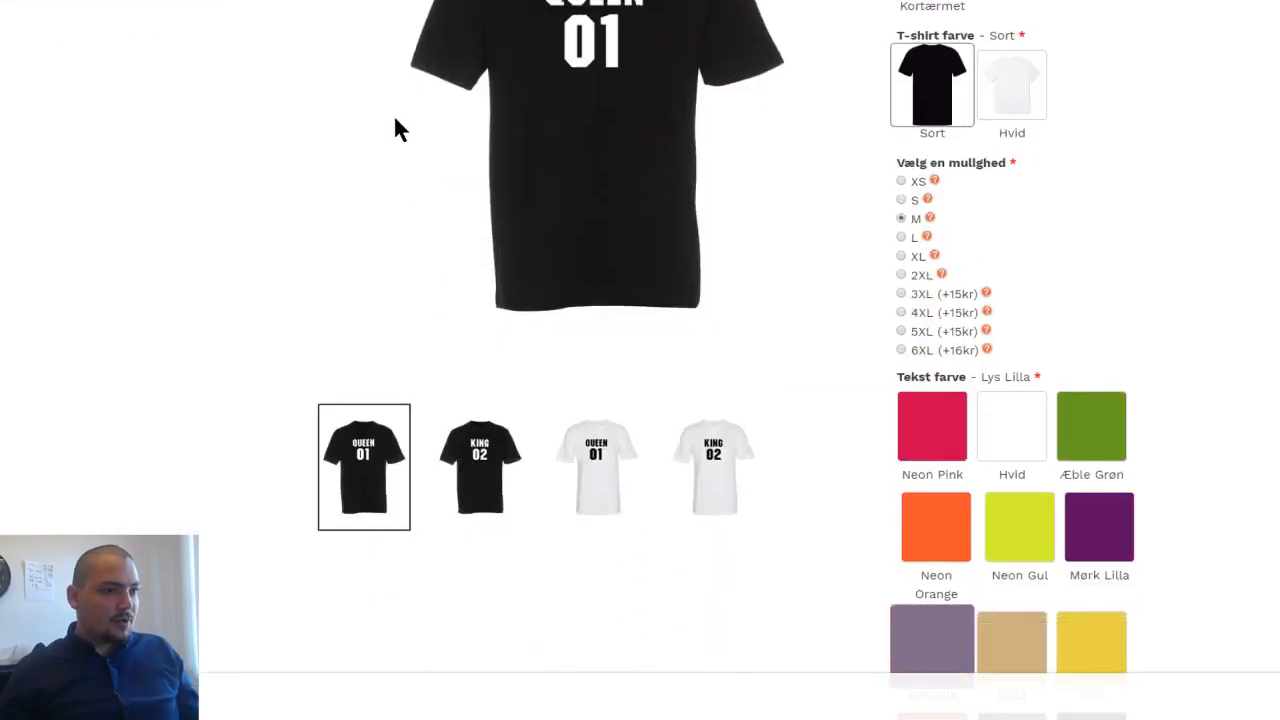
scroll(395, 128, up, 1)
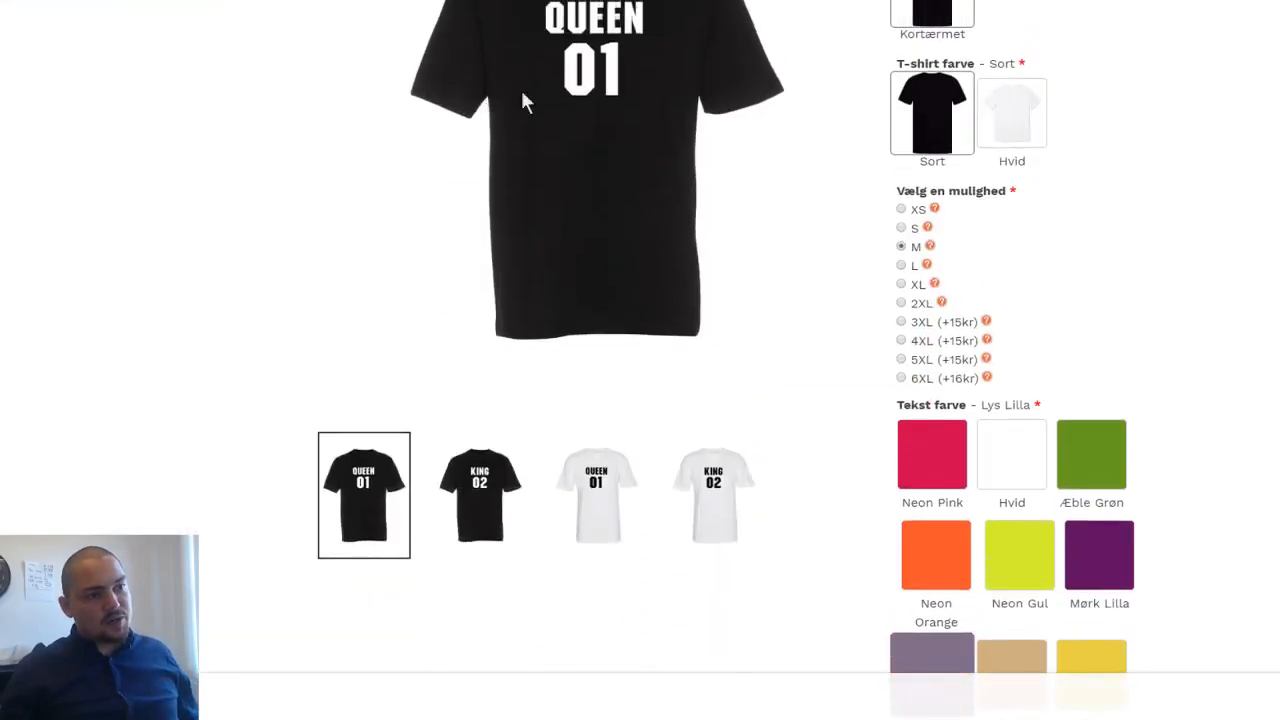
scroll(585, 35, up, 3)
scroll(585, 33, down, 3)
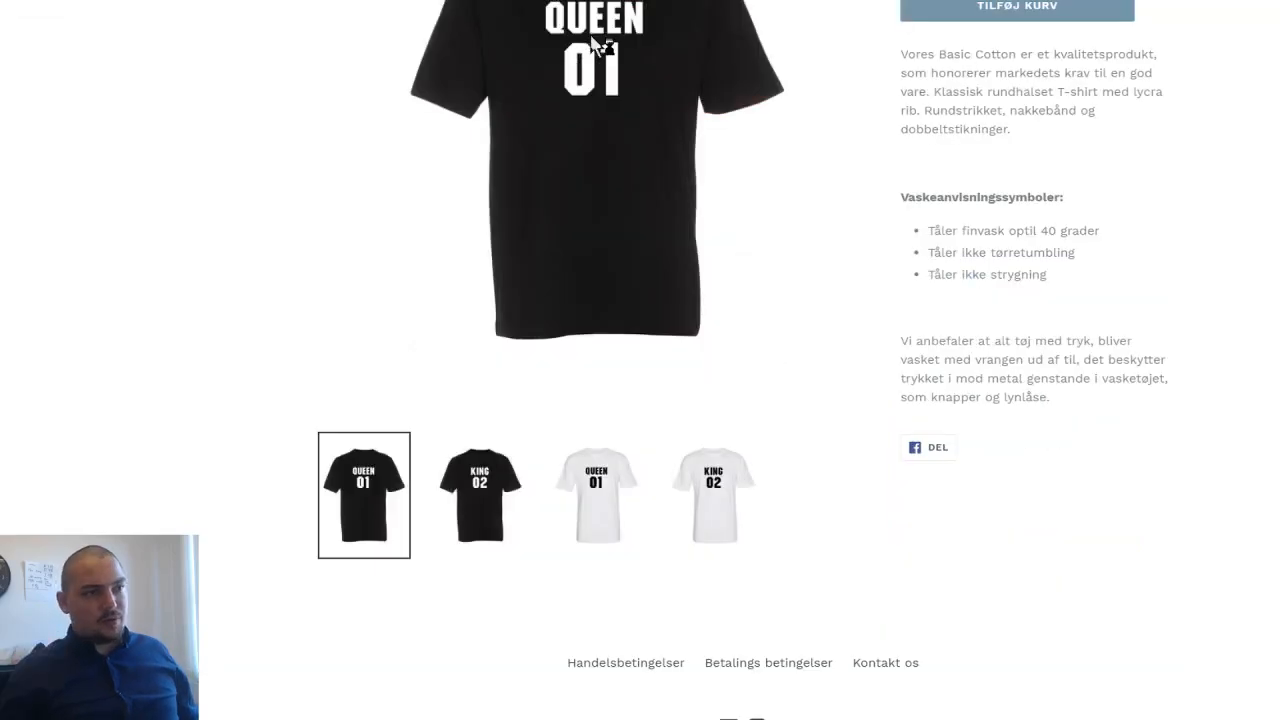
scroll(837, 309, up, 2)
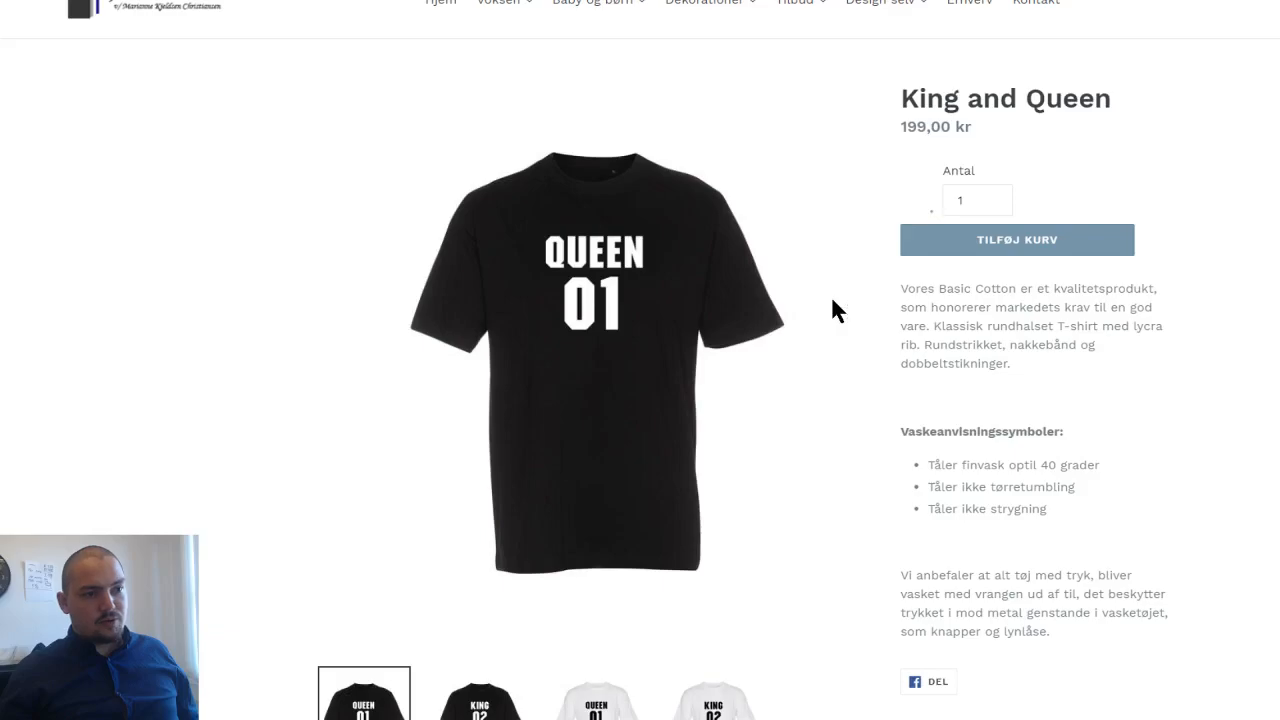
scroll(836, 310, down, 1)
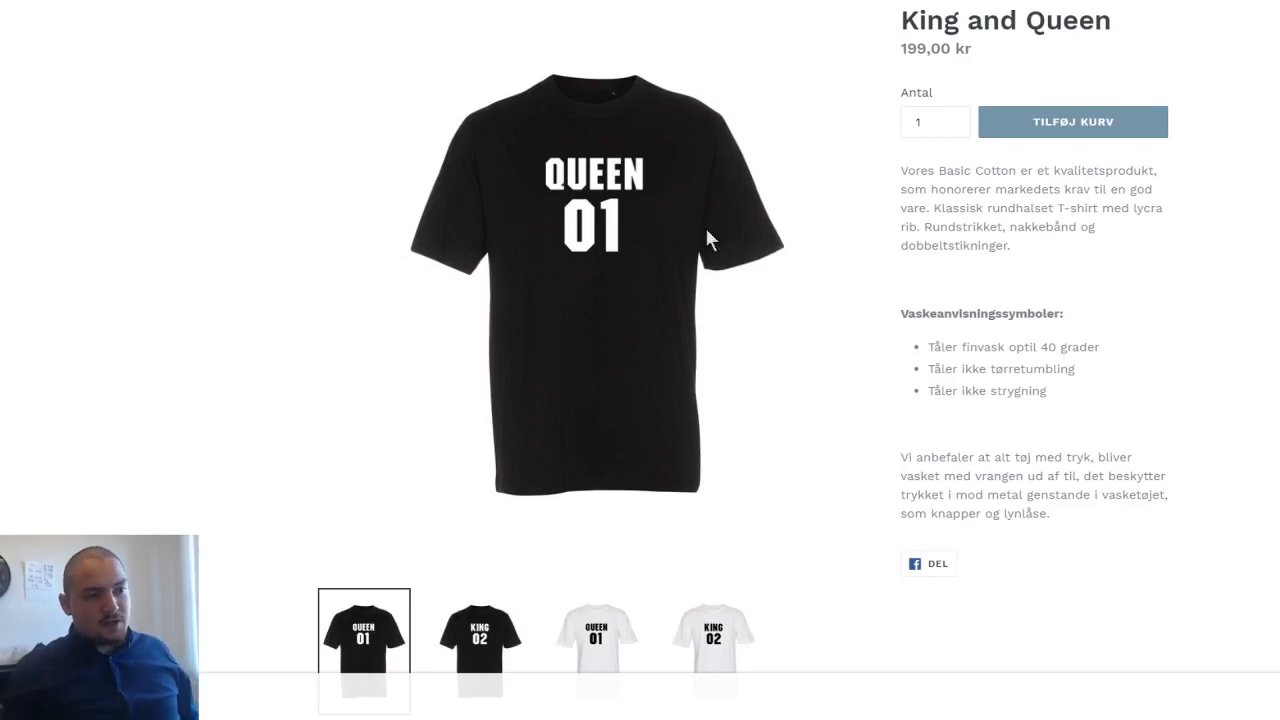
click(736, 660)
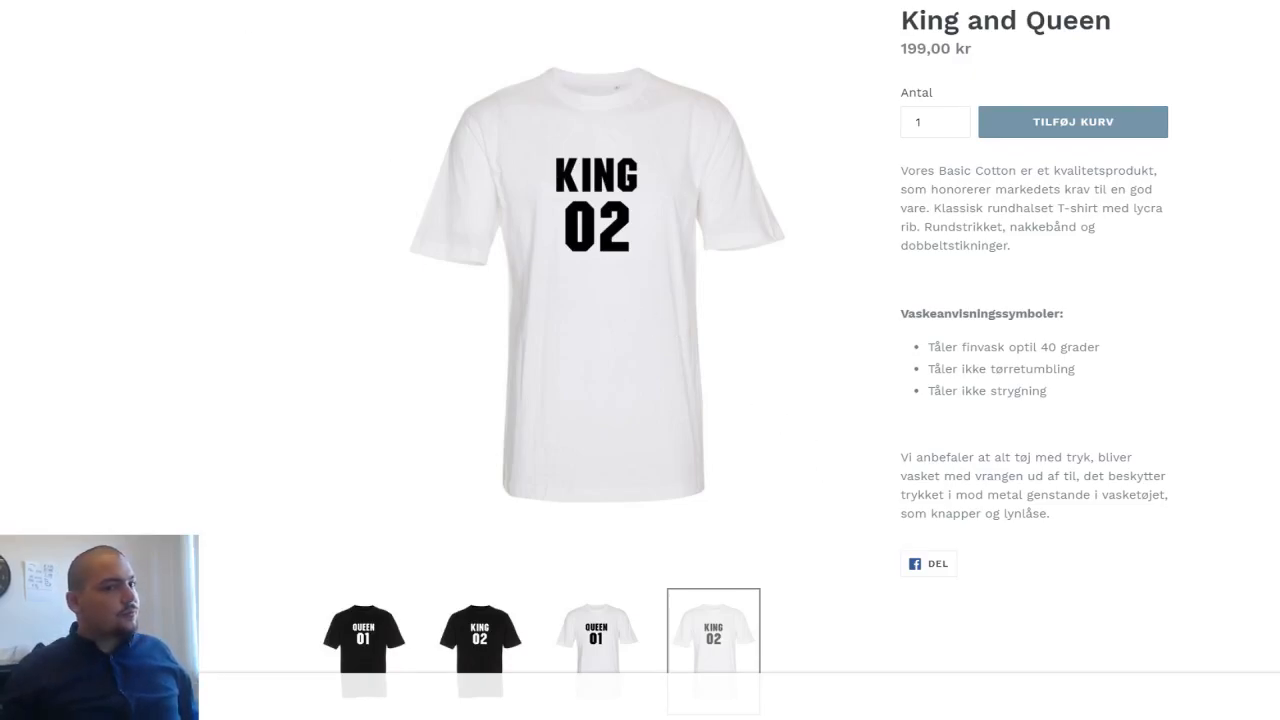
- Switch to the King and Queen product in the Shopify admin and examine its title, description and images
click(345, 1)
scroll(482, 112, up, 1)
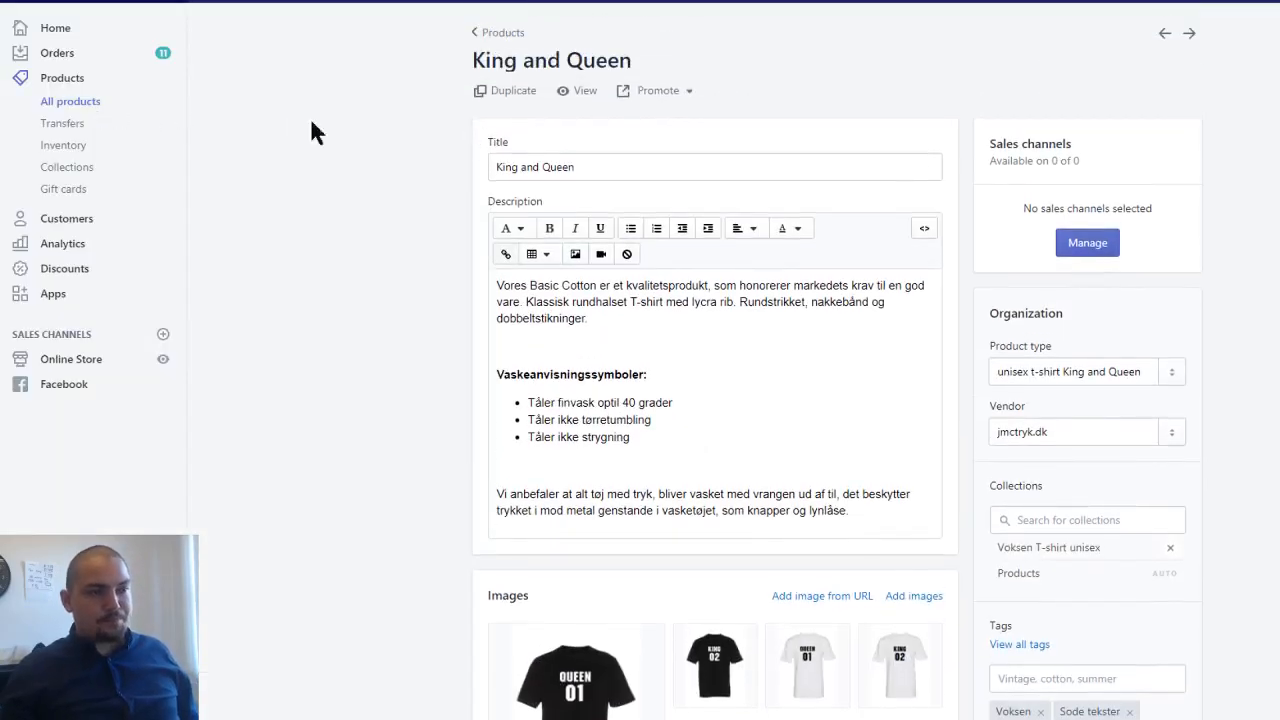
drag(591, 166, 469, 171)
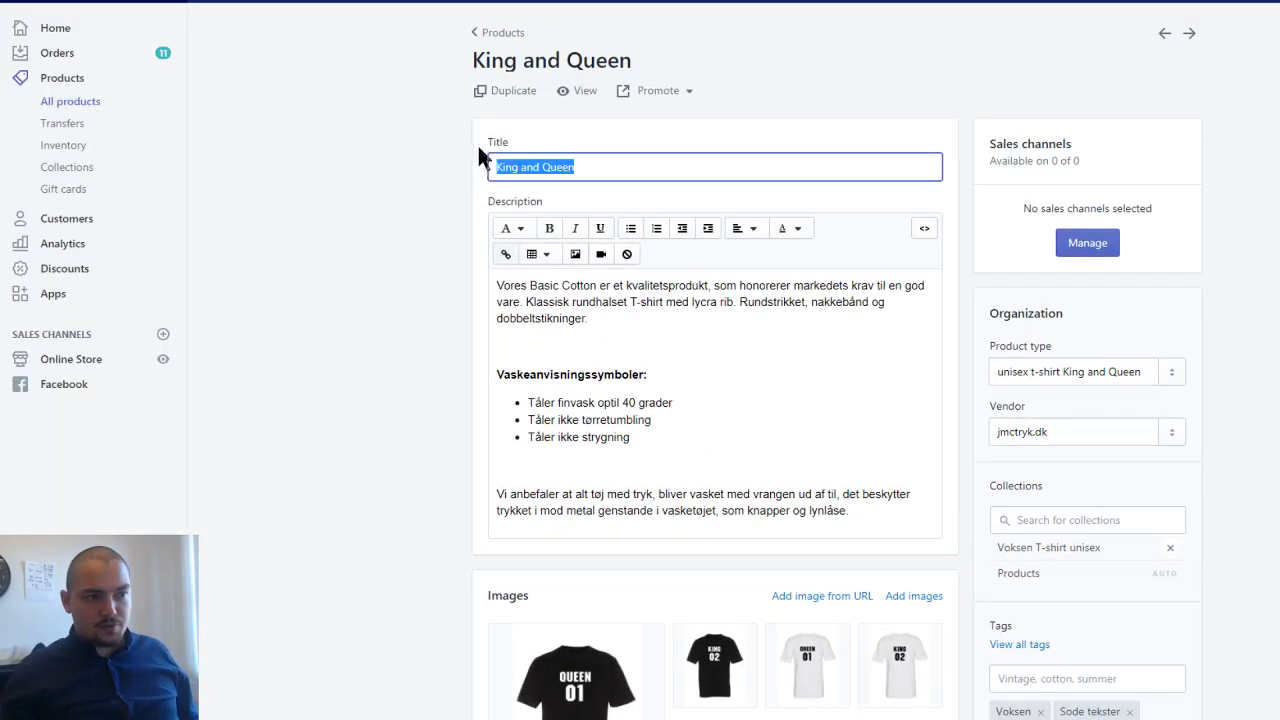
drag(497, 287, 886, 512)
click(883, 500)
scroll(883, 500, down, 4)
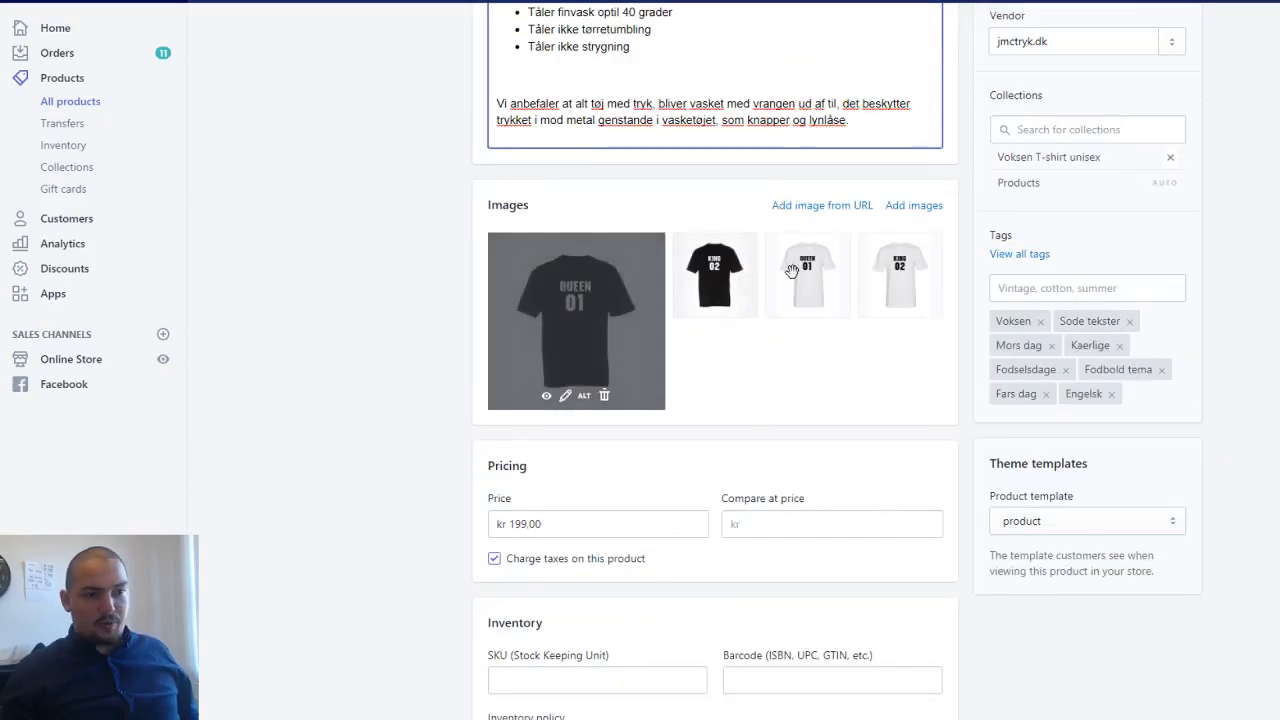
scroll(797, 270, down, 1)
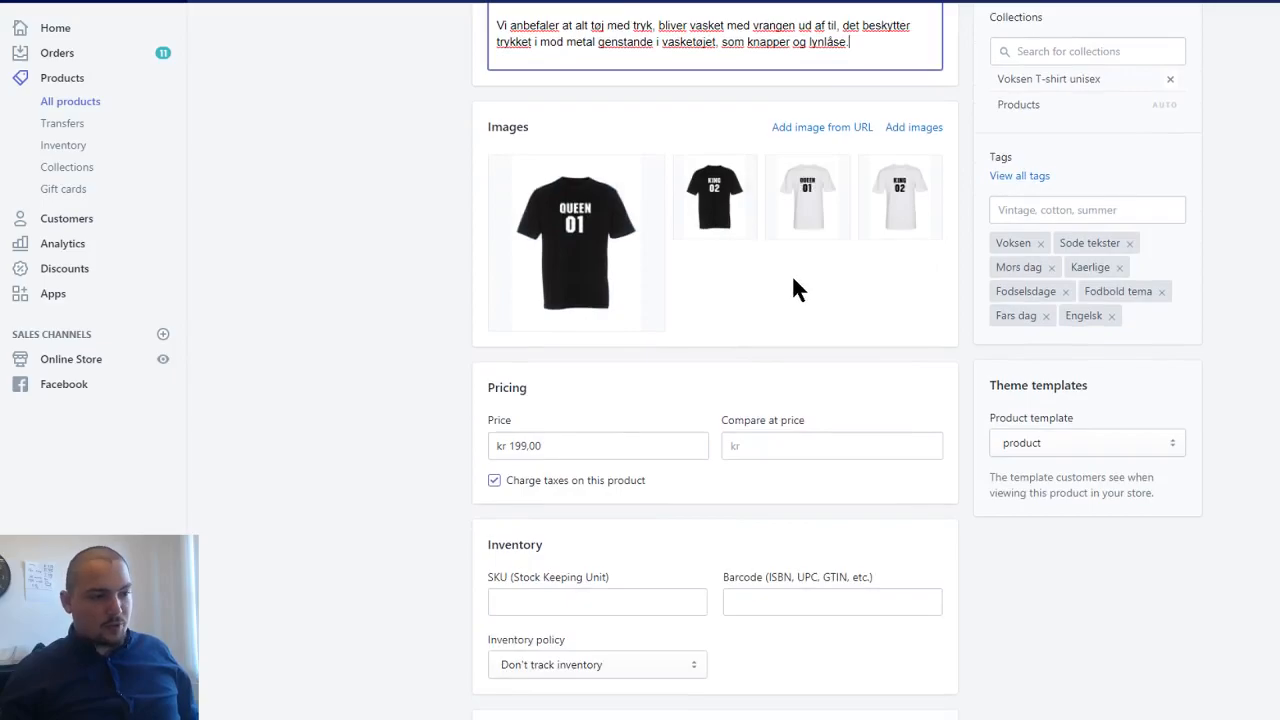
- Examine the product's pricing, inventory, shipping and variants sections, along with its organization details and name
scroll(606, 437, down, 1)
scroll(606, 445, down, 1)
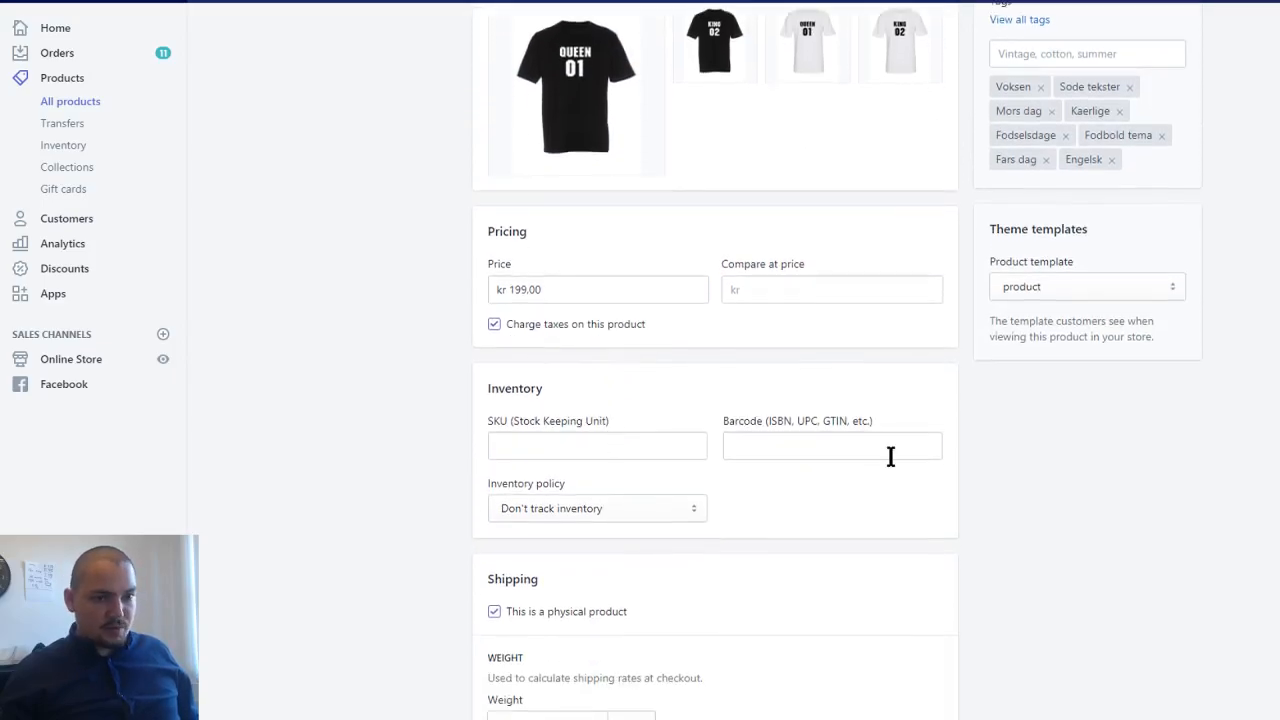
scroll(880, 460, up, 4)
scroll(873, 454, down, 6)
scroll(873, 454, down, 5)
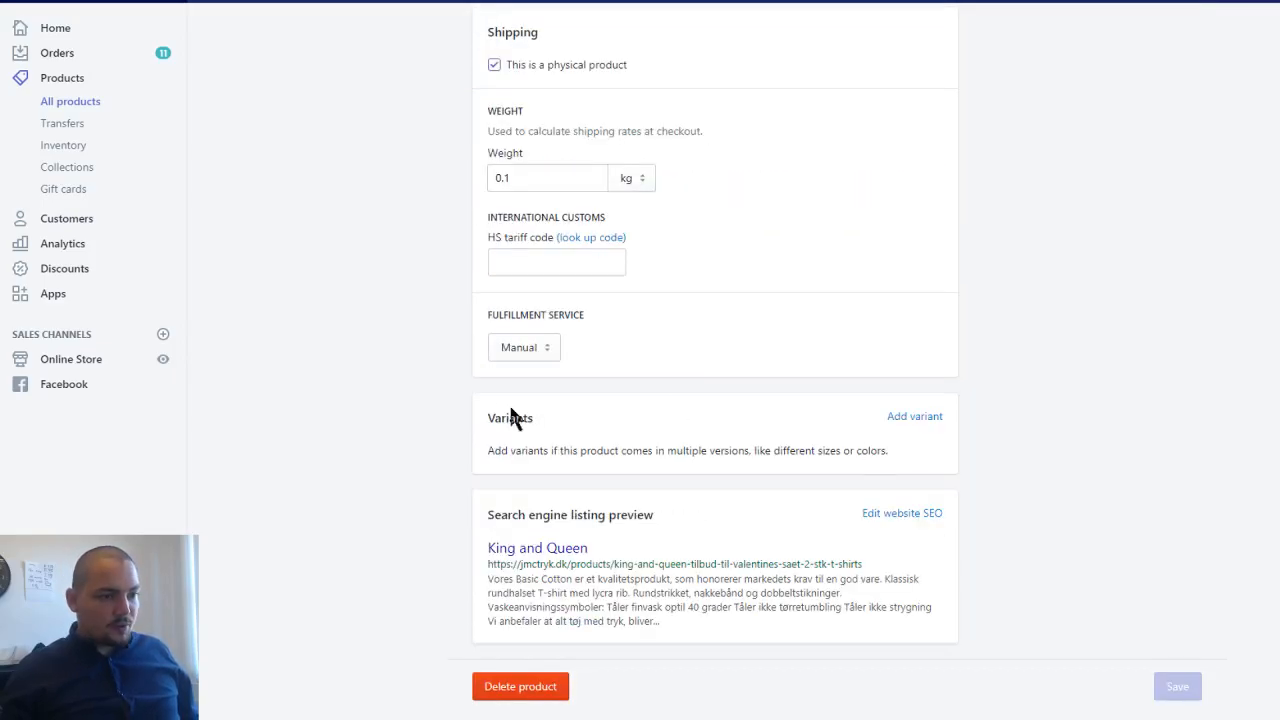
drag(515, 418, 949, 477)
click(950, 477)
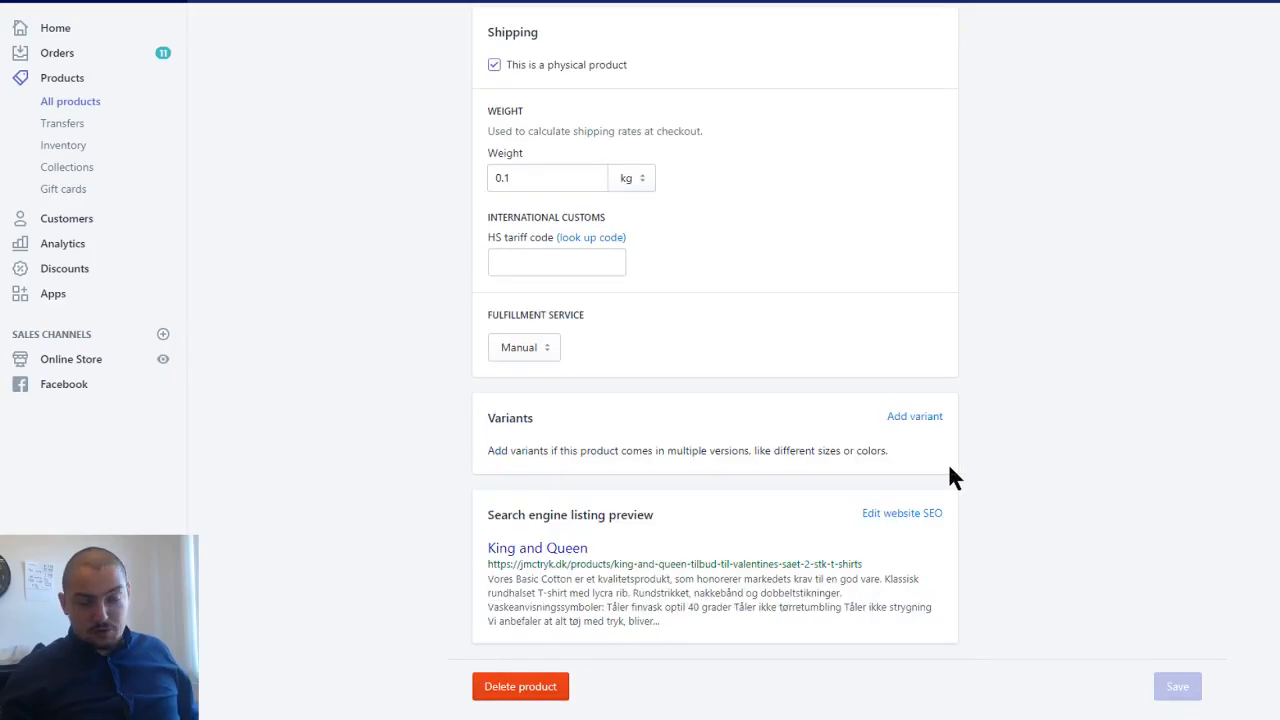
scroll(949, 466, up, 4)
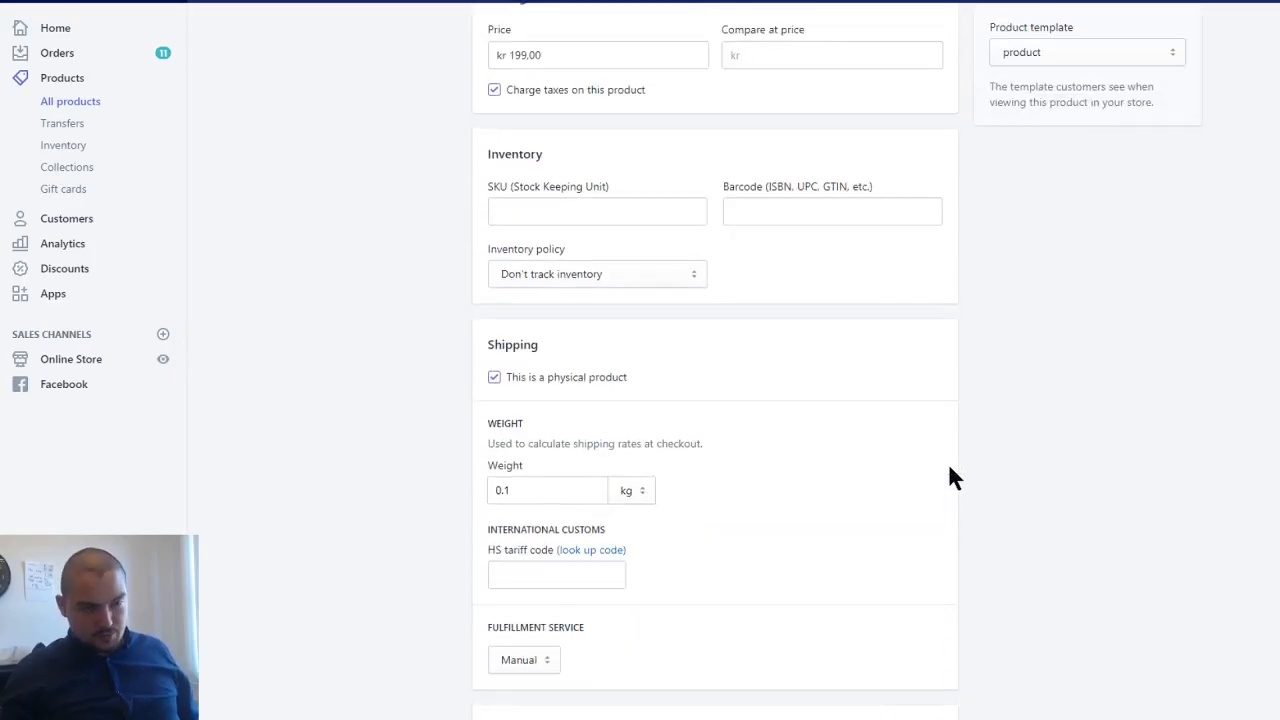
scroll(949, 466, up, 9)
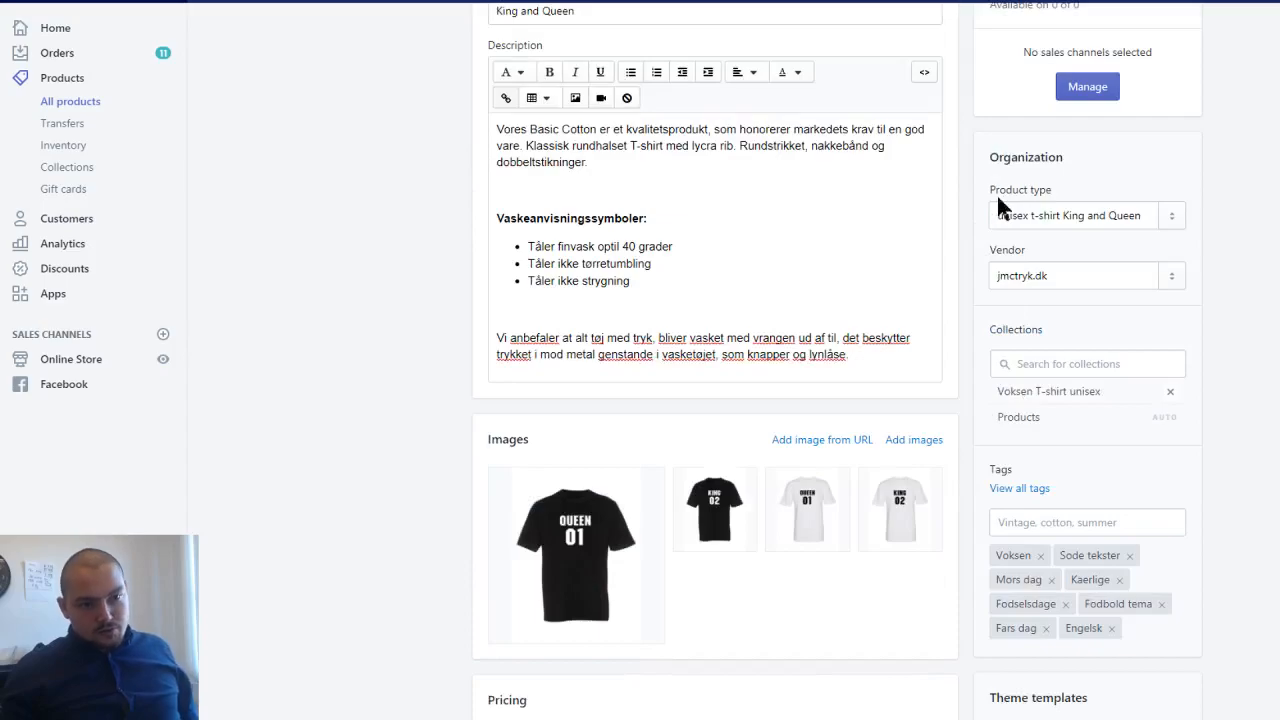
scroll(985, 222, up, 2)
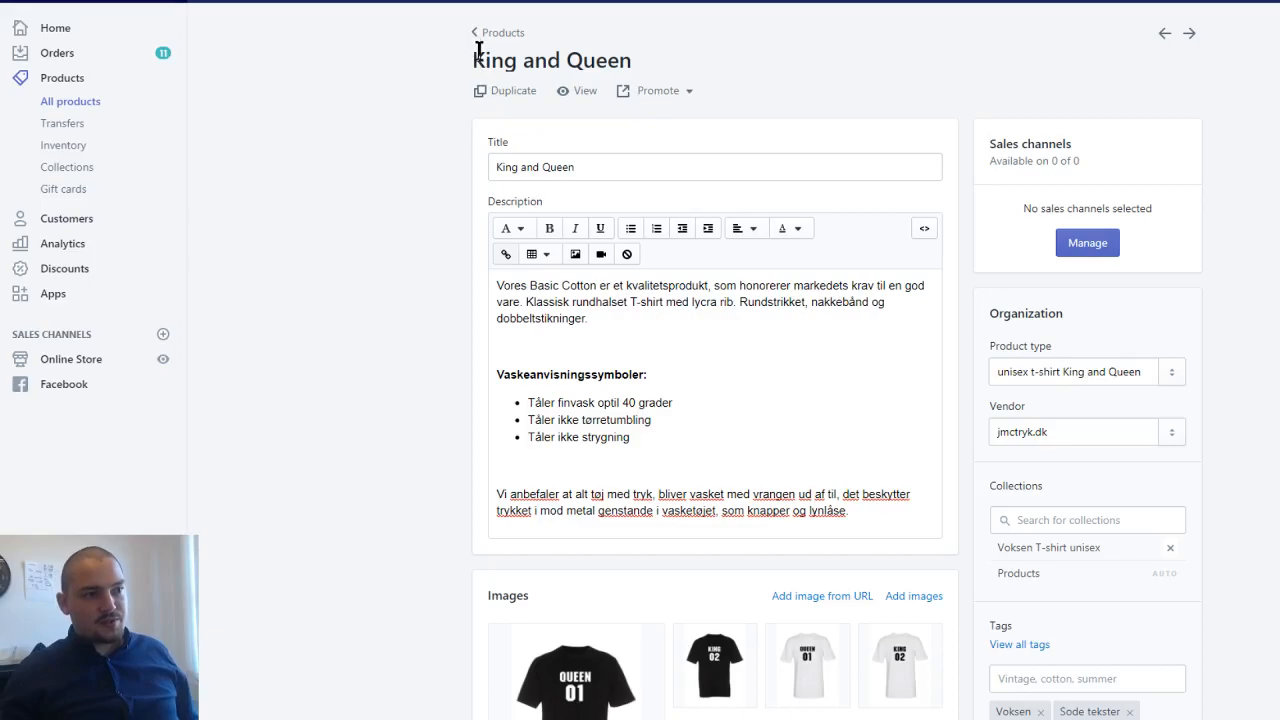
drag(472, 55, 762, 72)
click(684, 62)
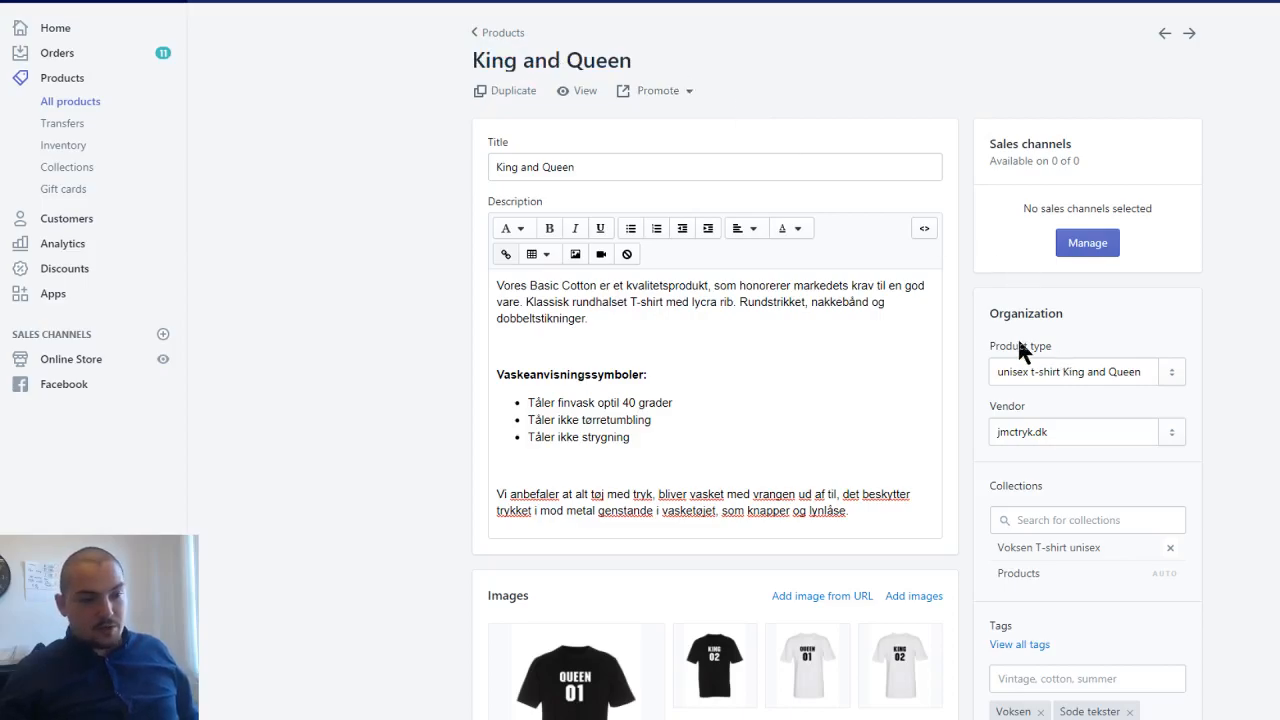
- Change the King and Queen product's product type to the existing type "Unisex t-shirt"
scroll(973, 338, down, 1)
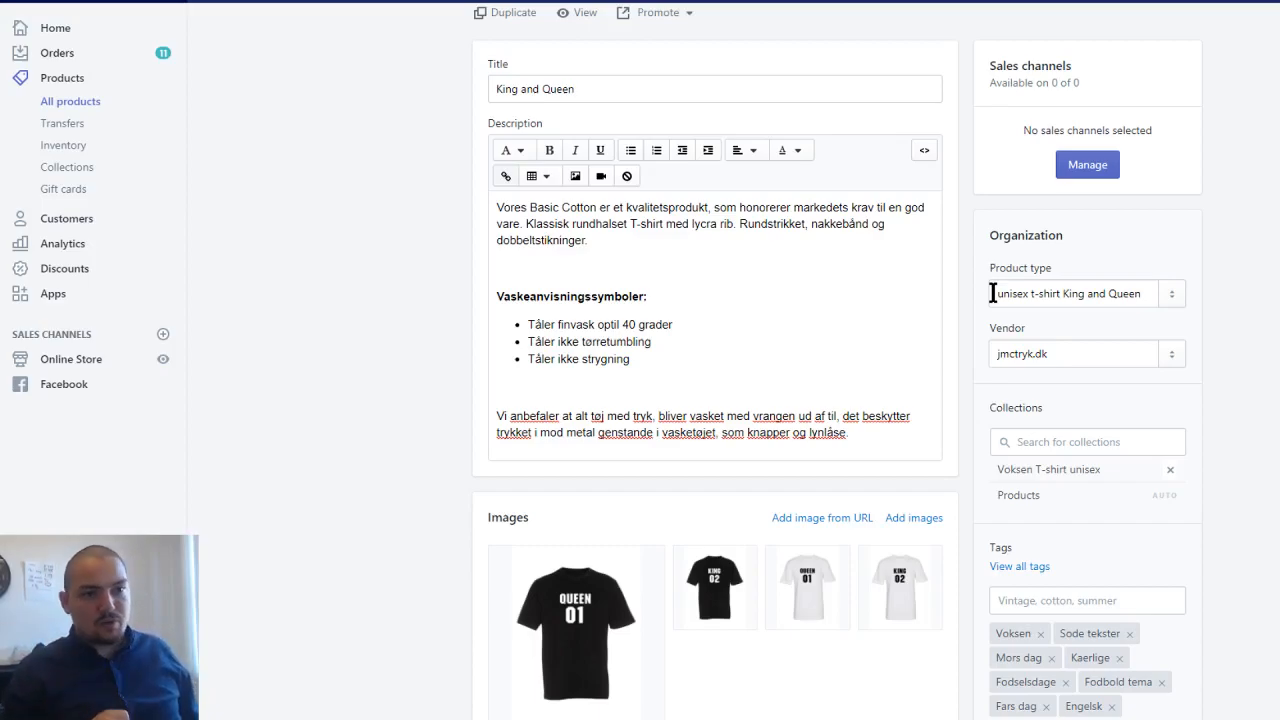
drag(993, 293, 1155, 293)
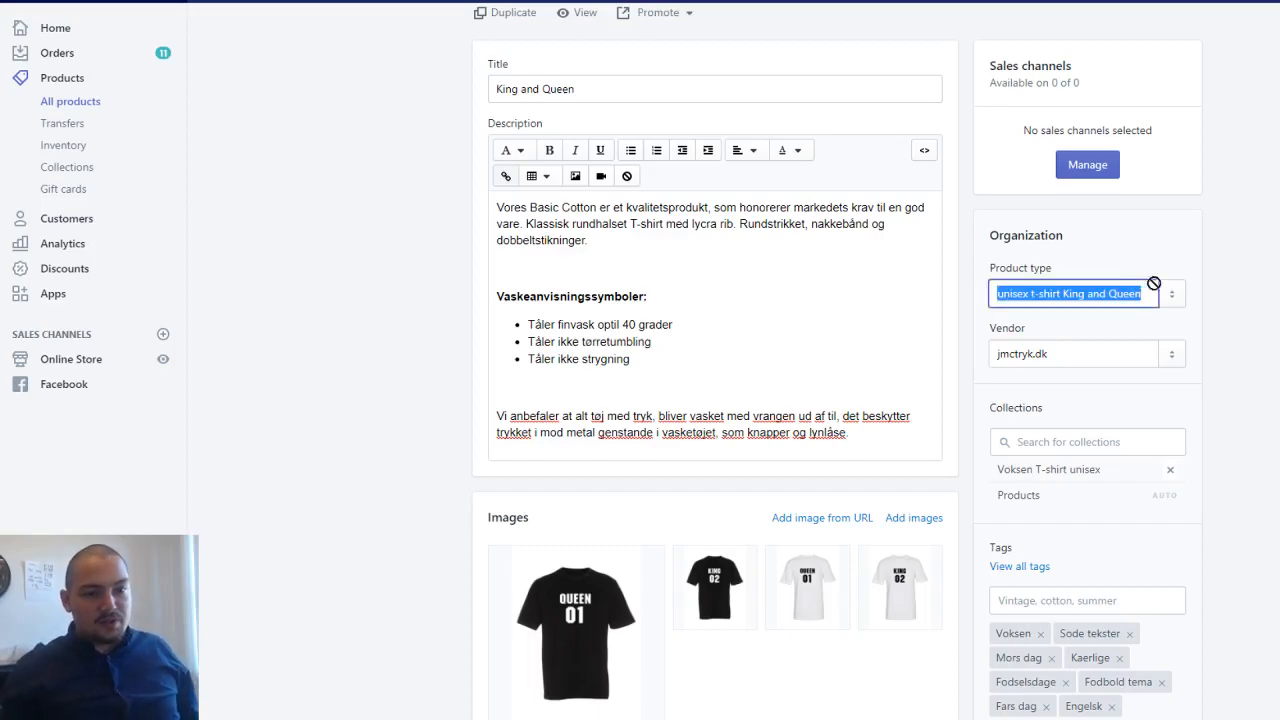
key(BackSpace)
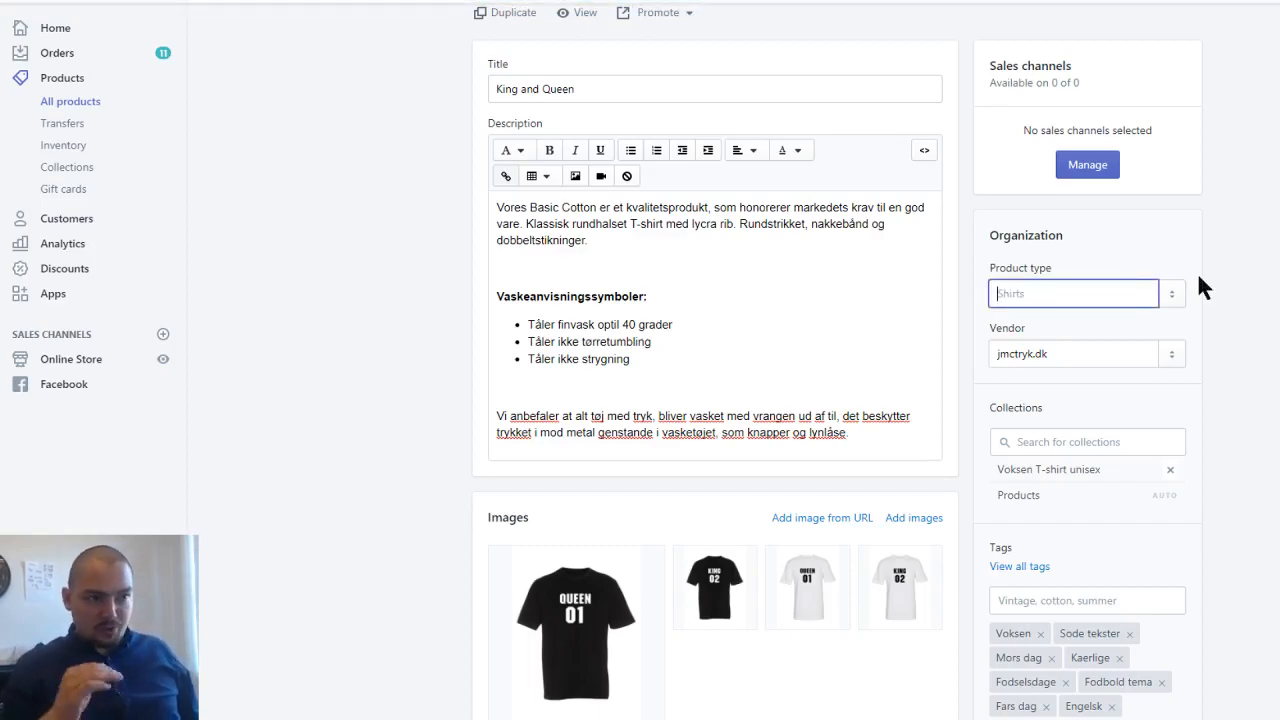
text(U)
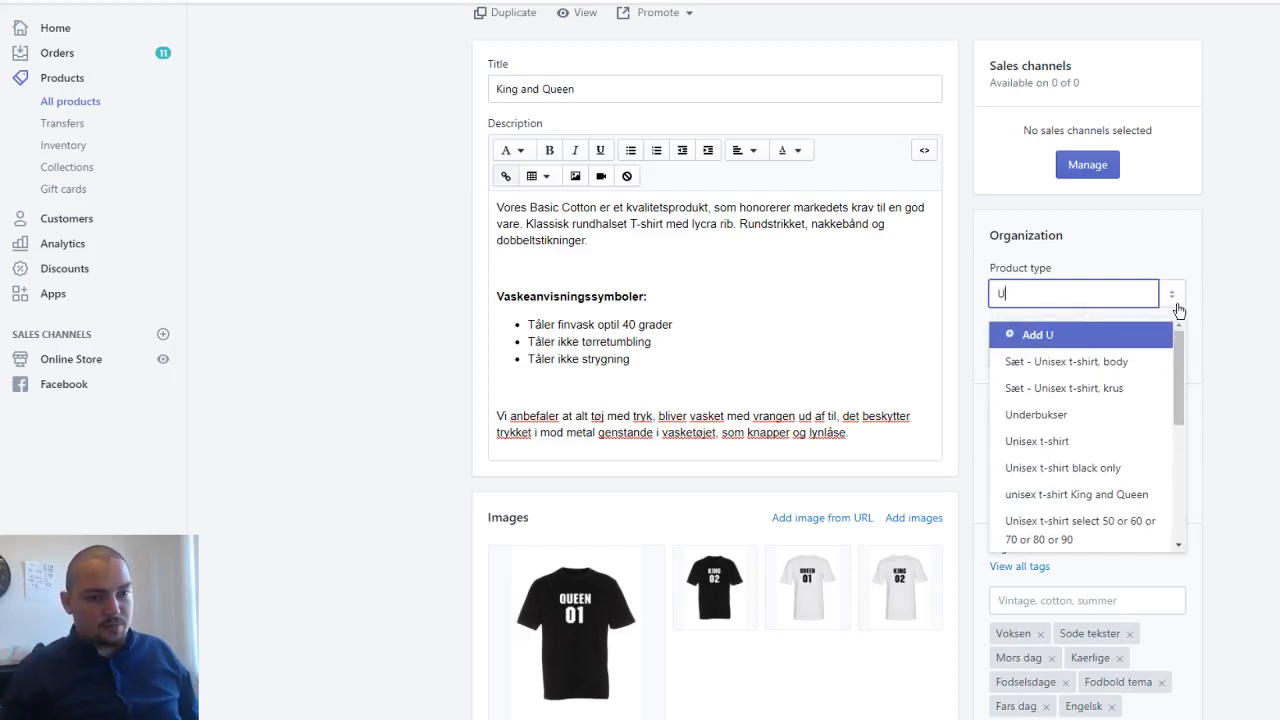
click(1104, 441)
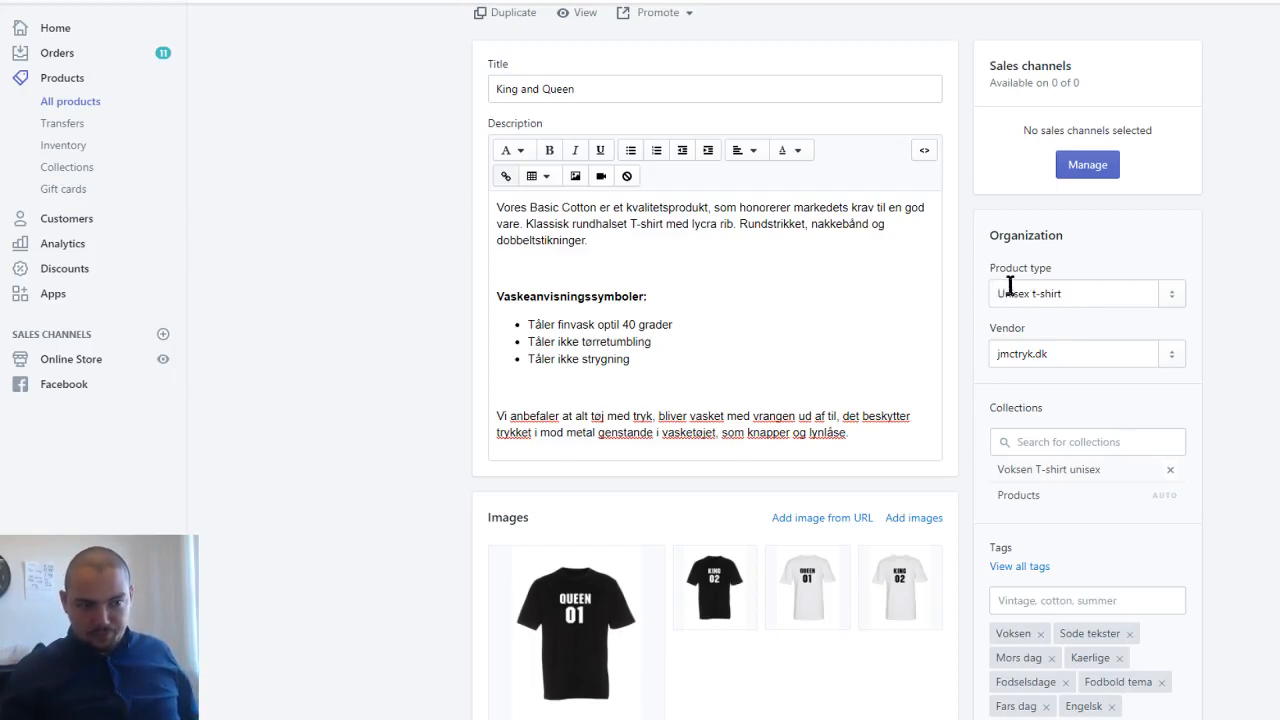
scroll(1066, 292, up, 1)
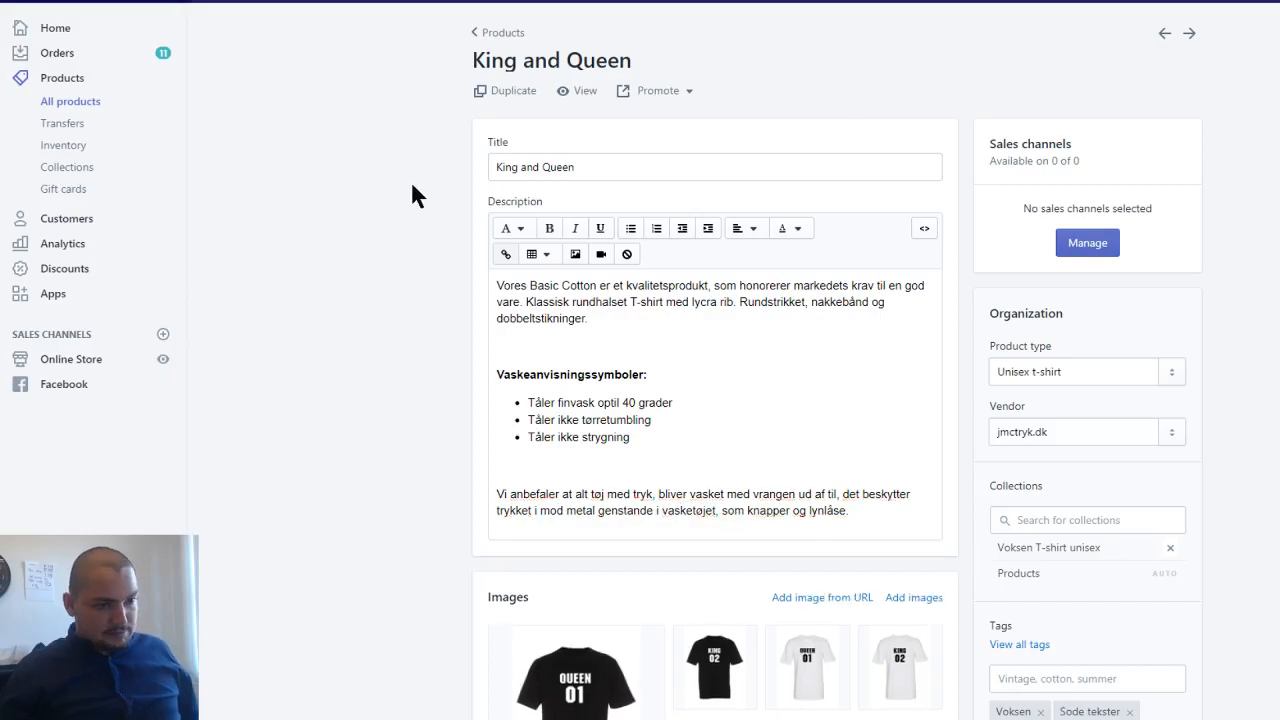
- Switch to the 'Unisex t-shirt' template in Advanced Product Options and examine its general information and its type, shirt color and size options
key(ctrl+Tab)
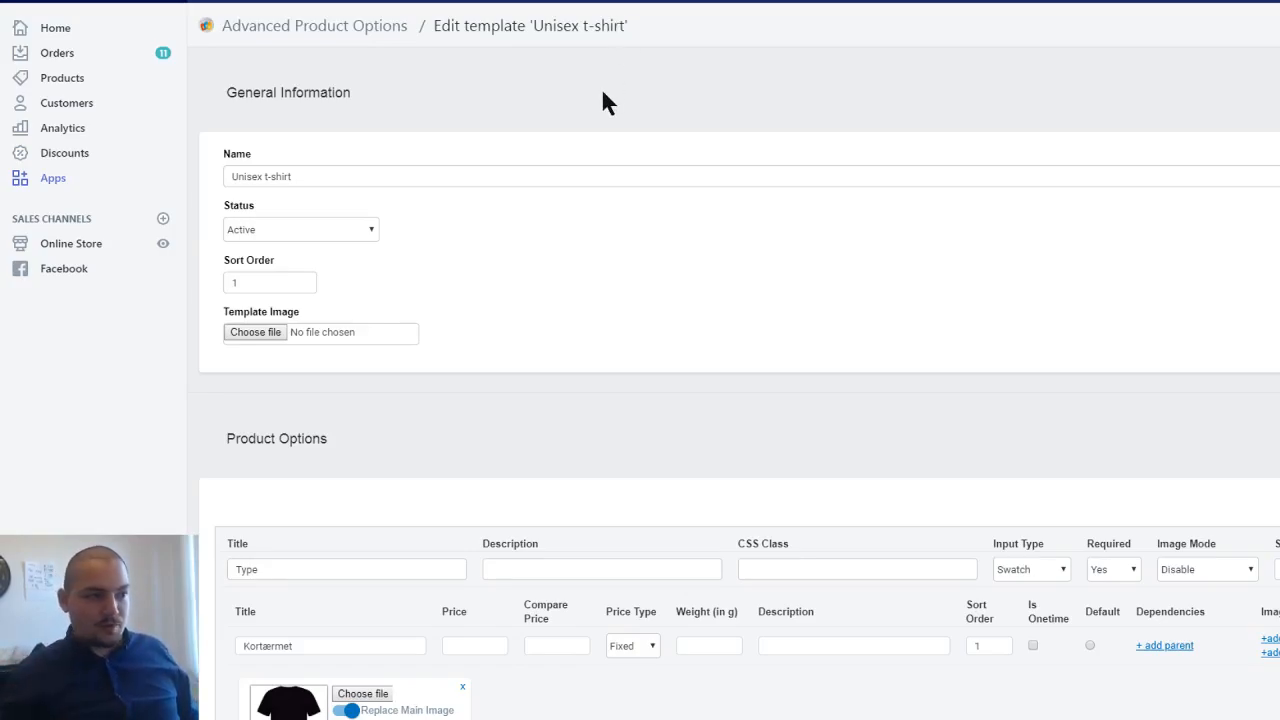
scroll(586, 171, down, 1)
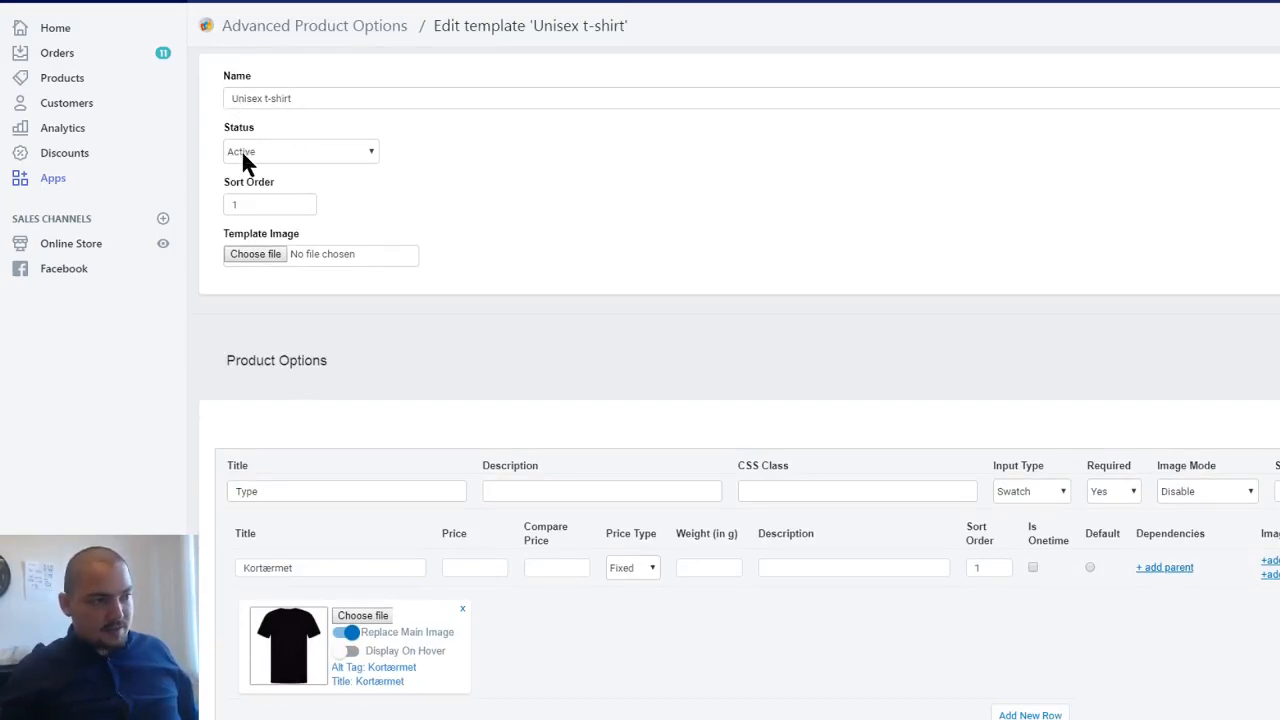
scroll(250, 206, down, 2)
scroll(250, 207, up, 2)
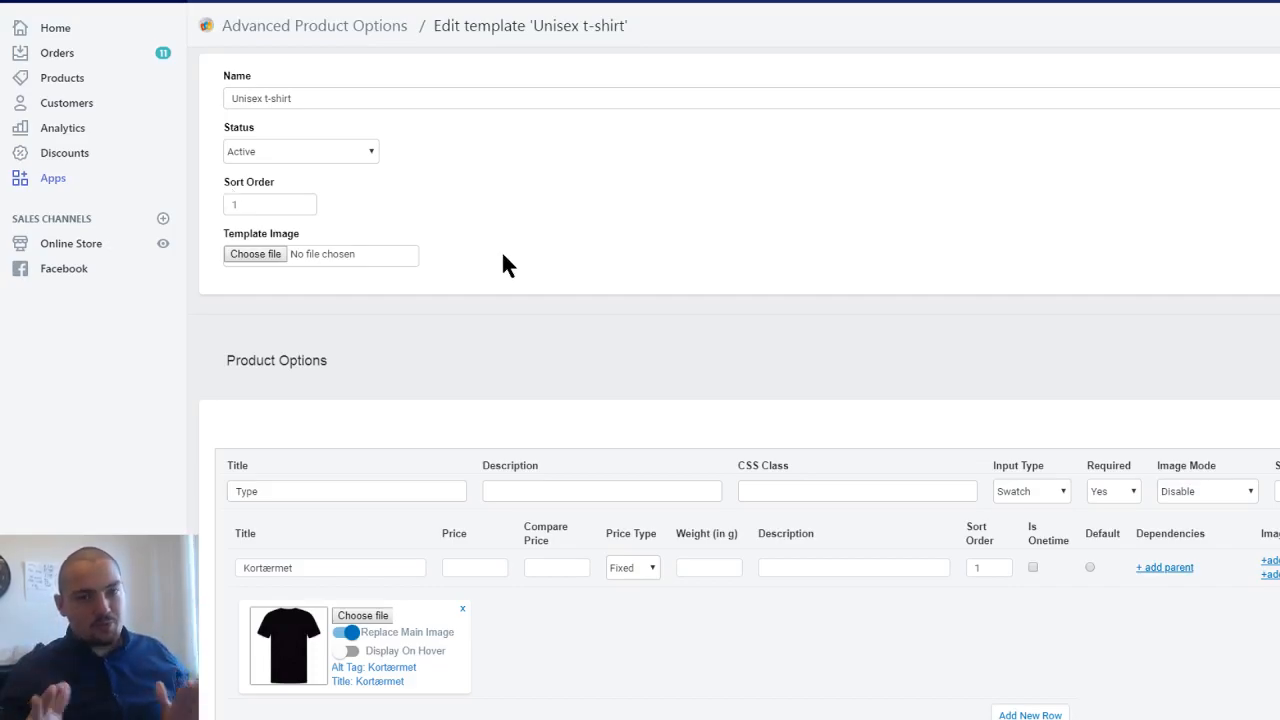
scroll(512, 248, down, 3)
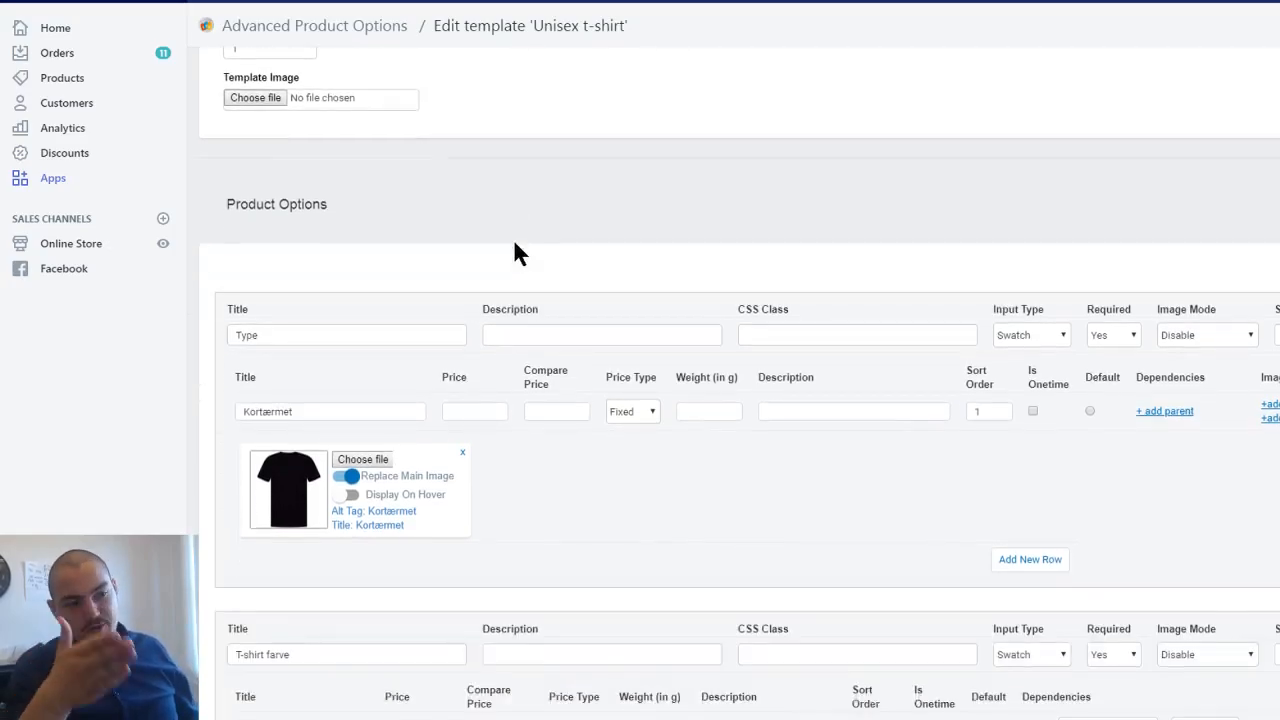
scroll(556, 302, down, 2)
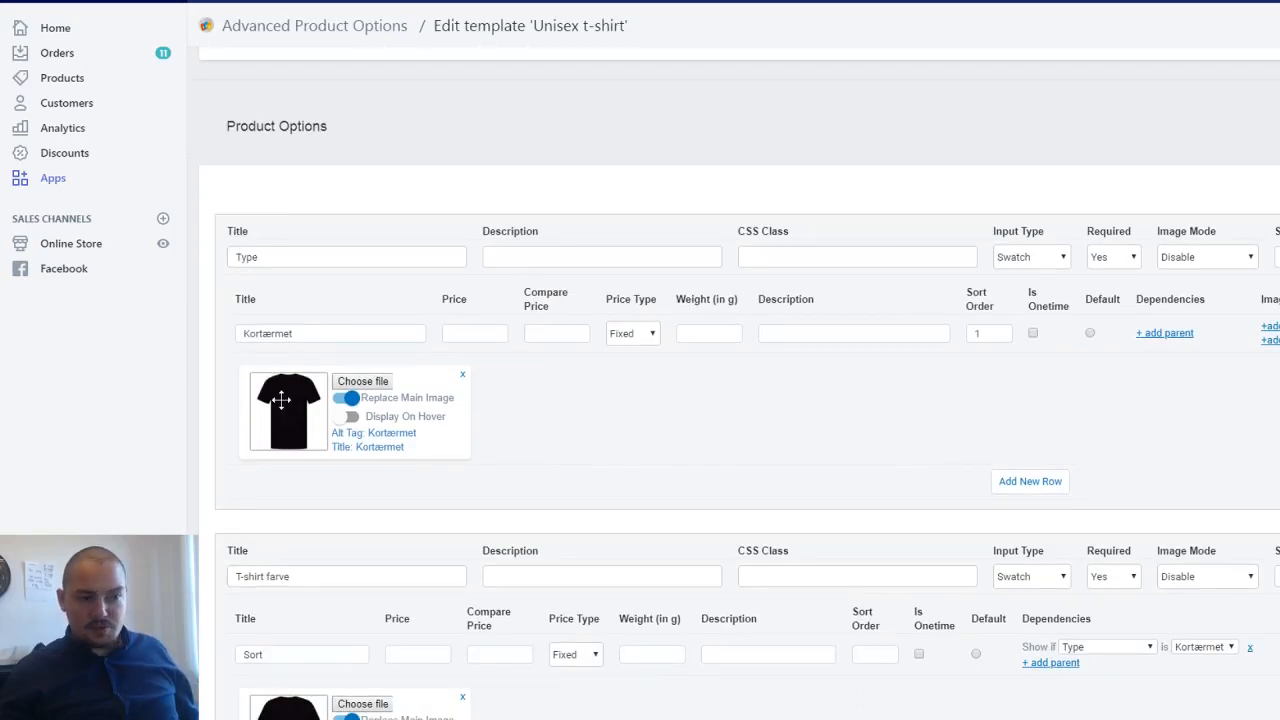
scroll(297, 420, down, 2)
scroll(297, 420, down, 1)
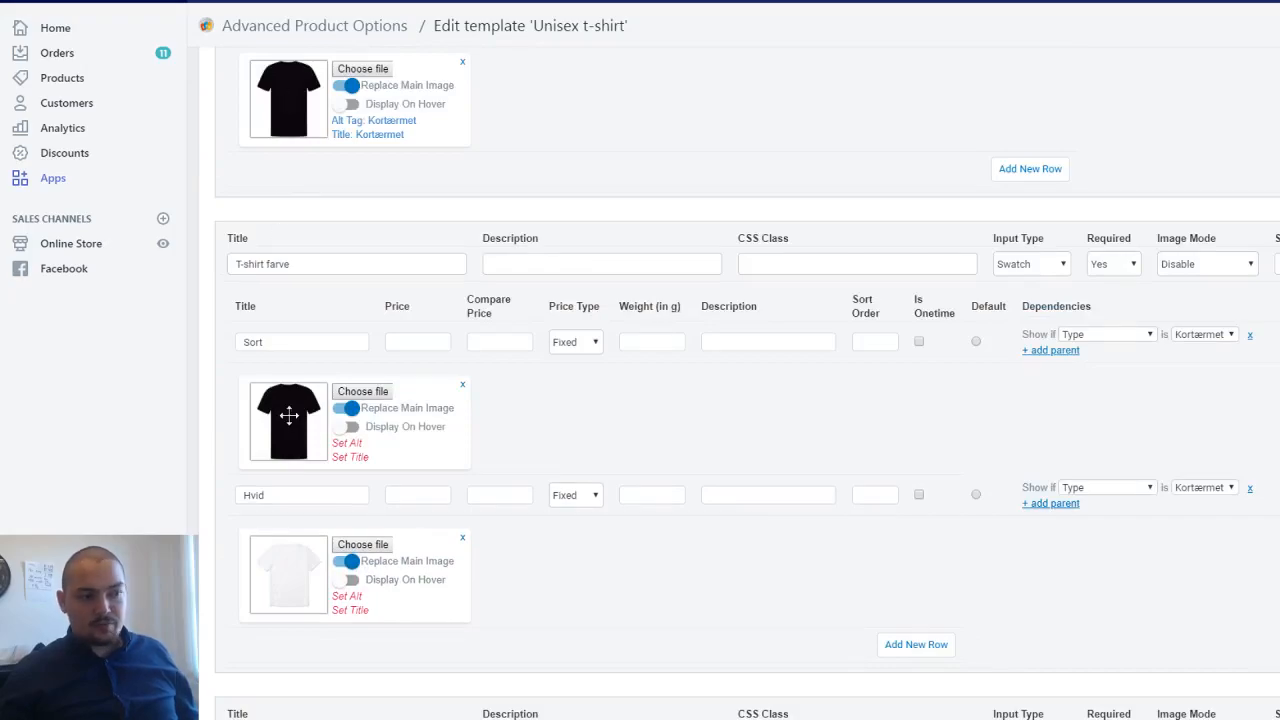
scroll(288, 415, down, 5)
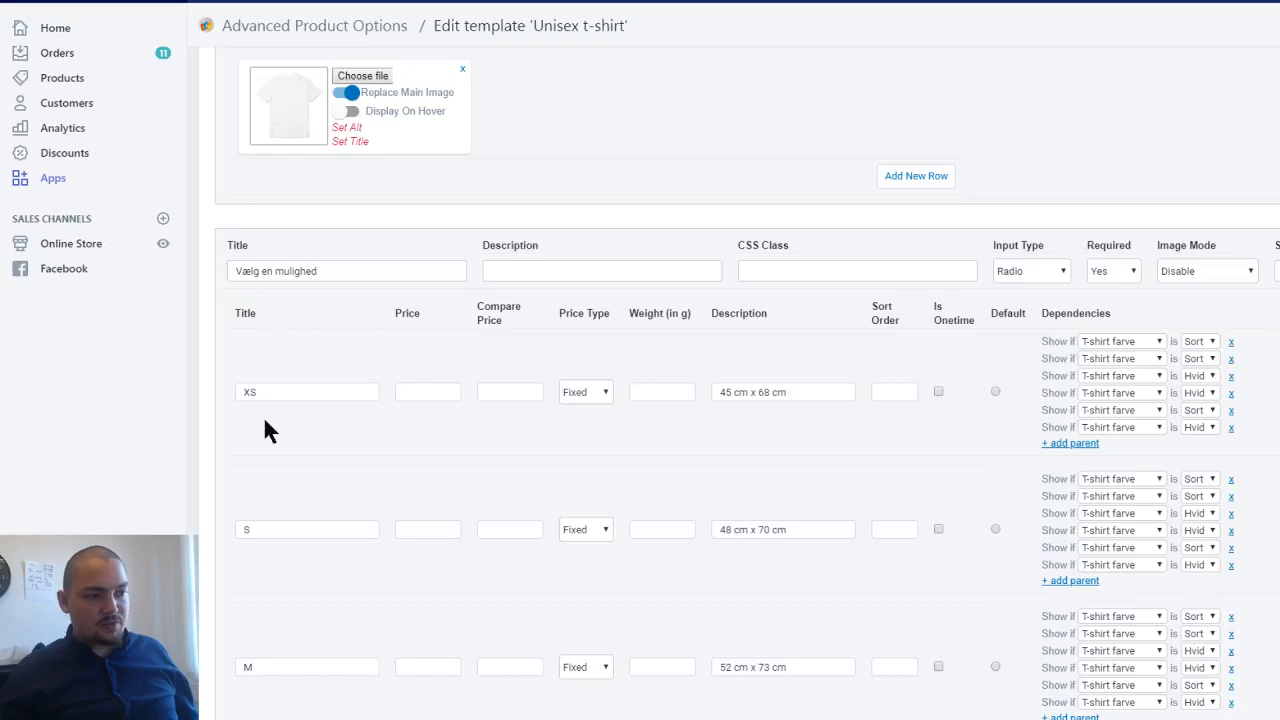
scroll(300, 370, down, 2)
scroll(366, 414, up, 2)
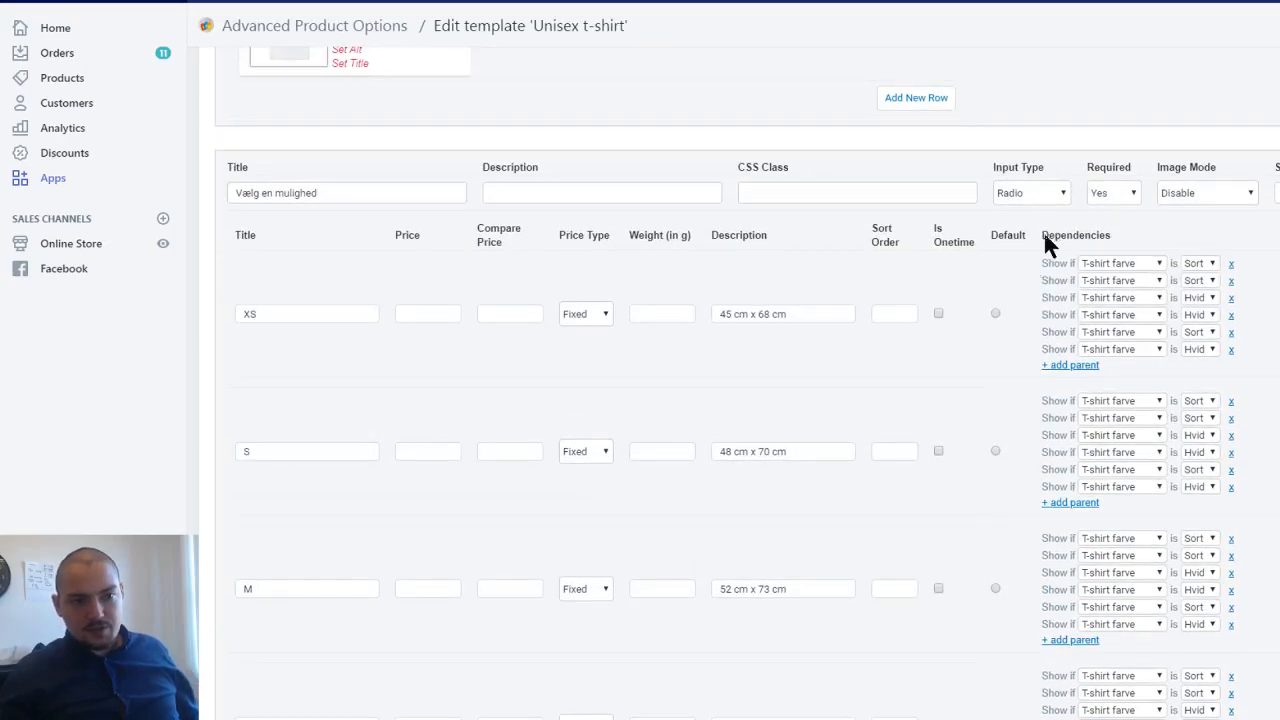
- Try out extra parent dependencies on the XS and 6XL sizes, with 6XL shown if T-shirt farve is Hvid, and remove them
click(1064, 366)
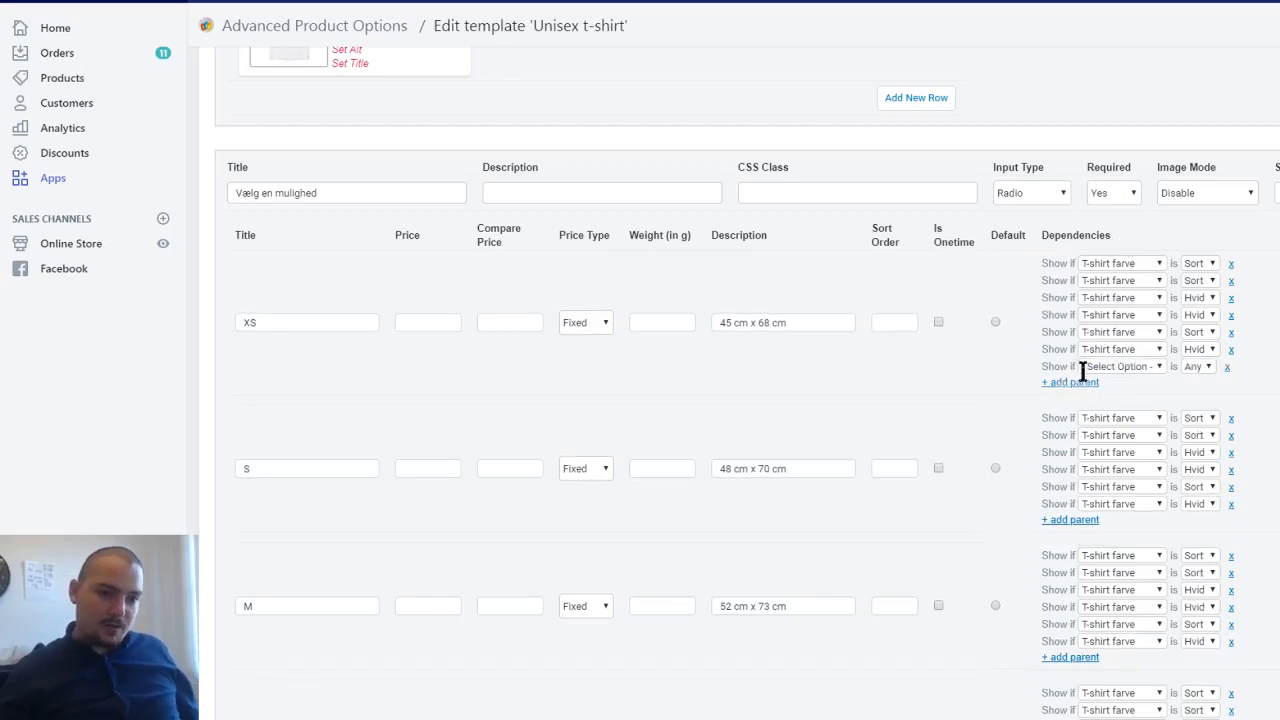
click(1227, 367)
scroll(680, 370, down, 5)
scroll(681, 361, down, 6)
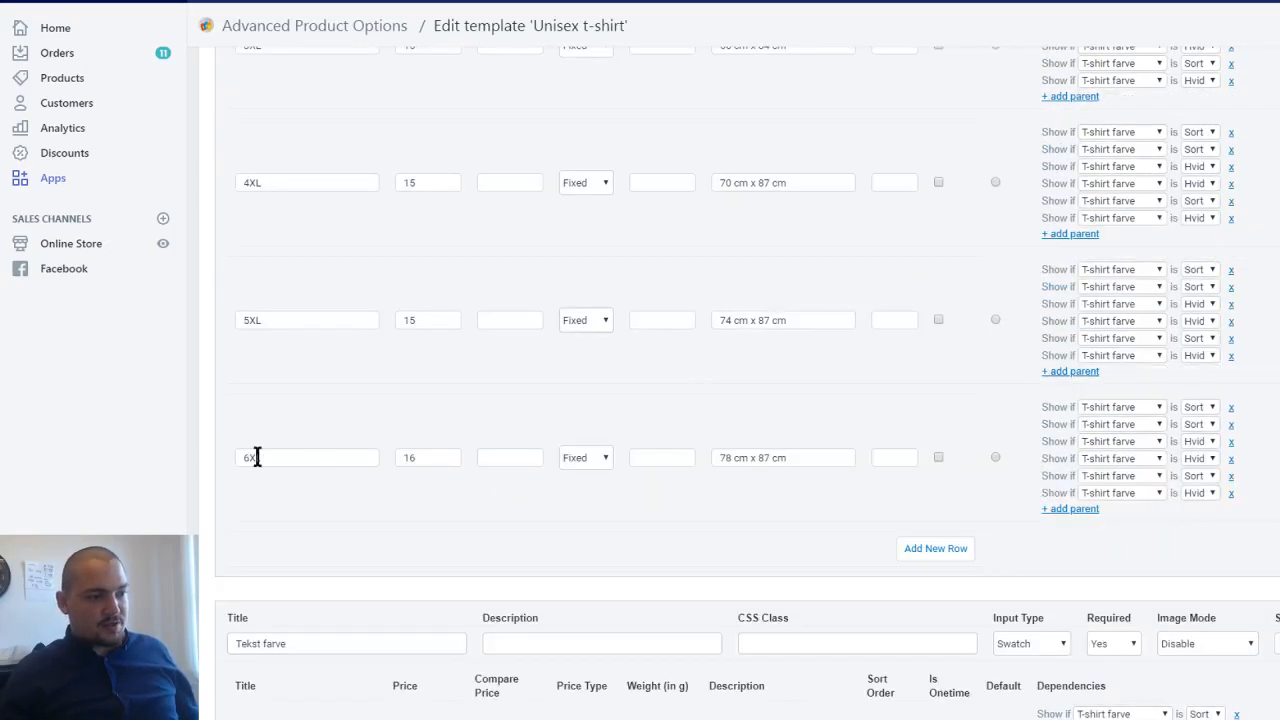
click(1074, 509)
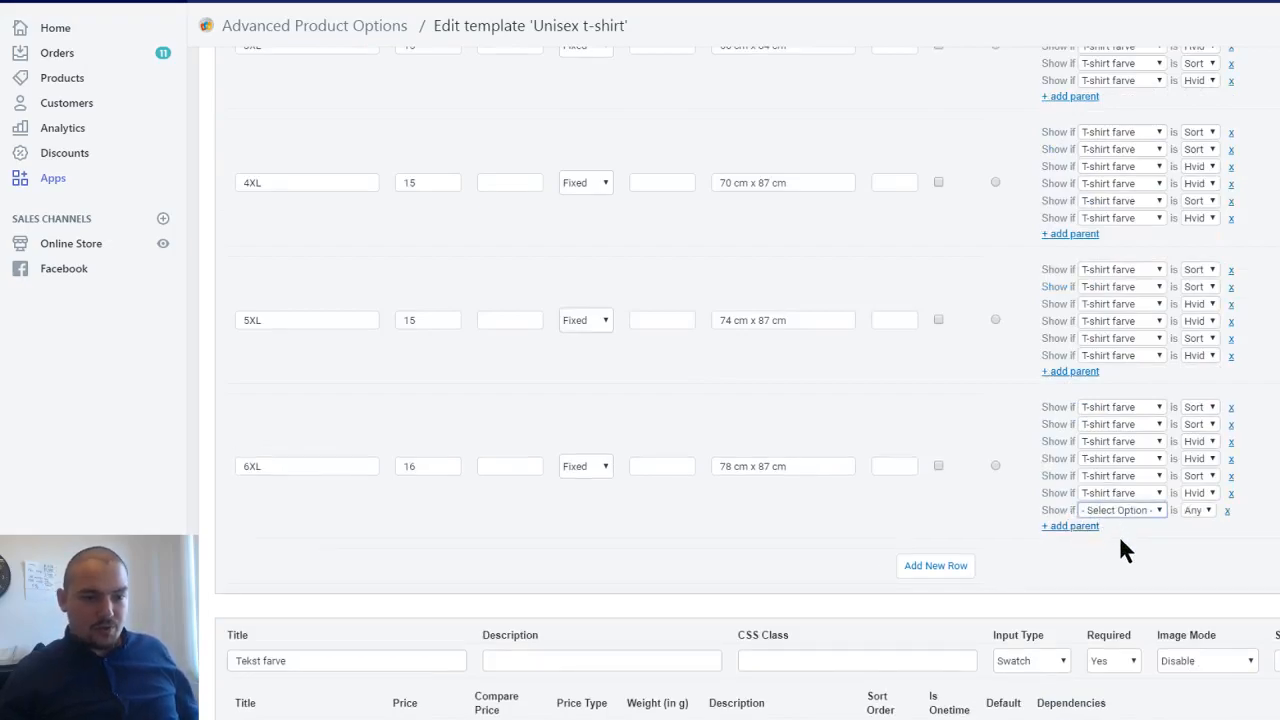
click(1112, 547)
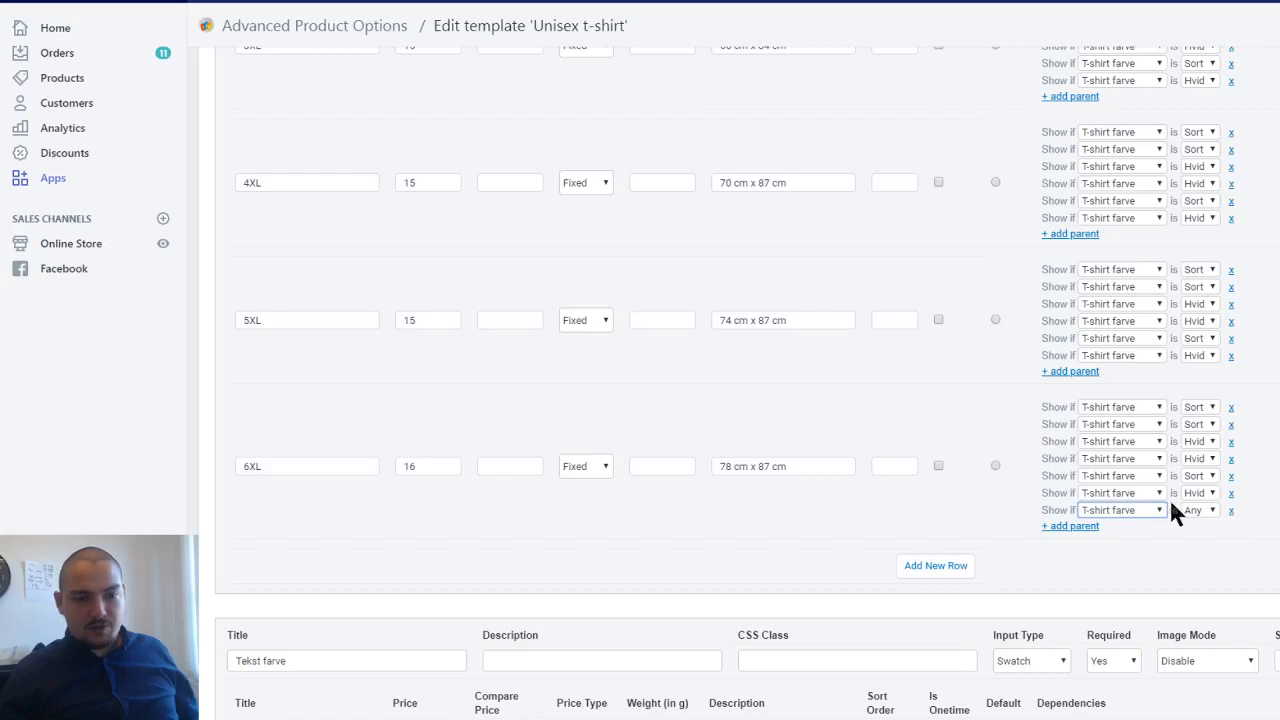
click(1195, 510)
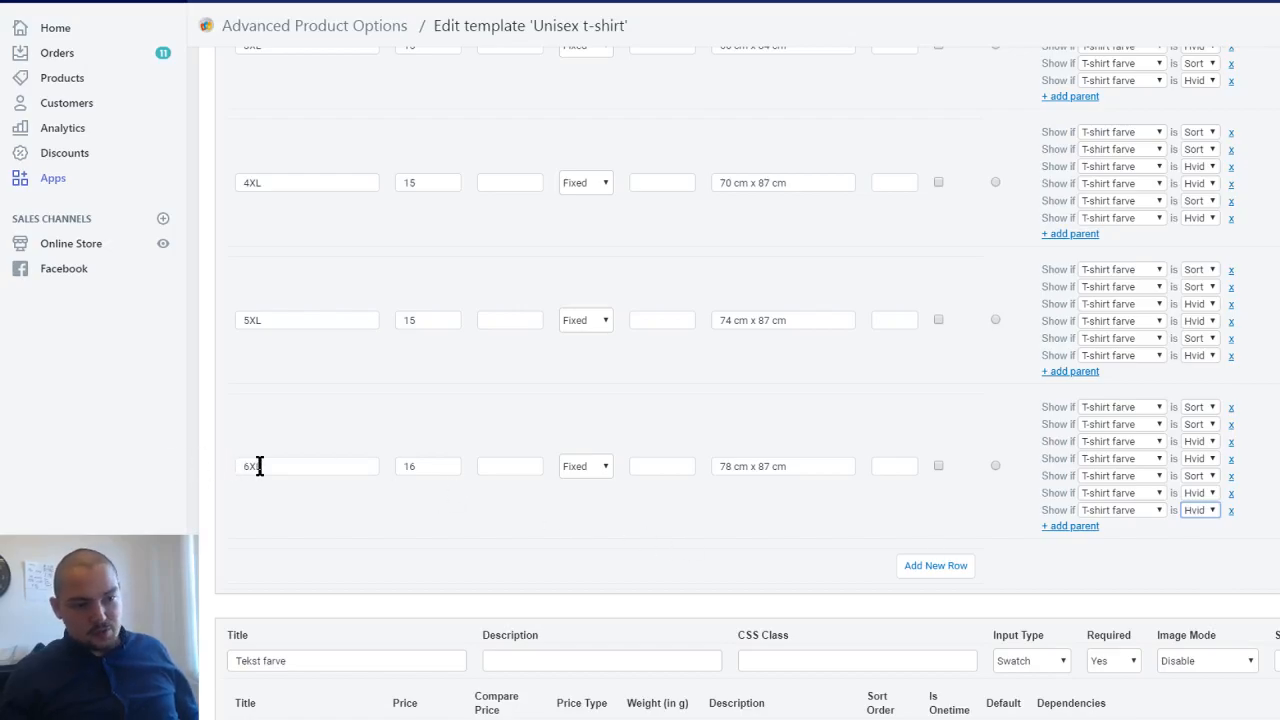
drag(1045, 512, 1079, 508)
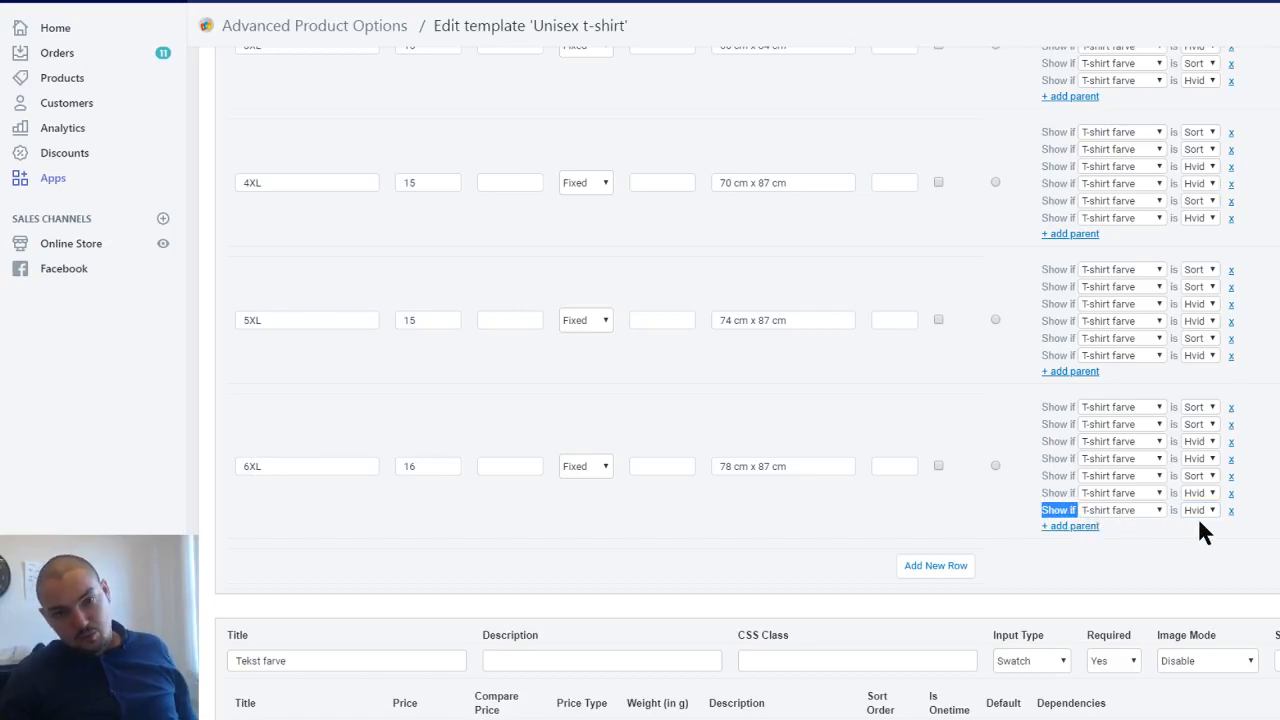
click(824, 470)
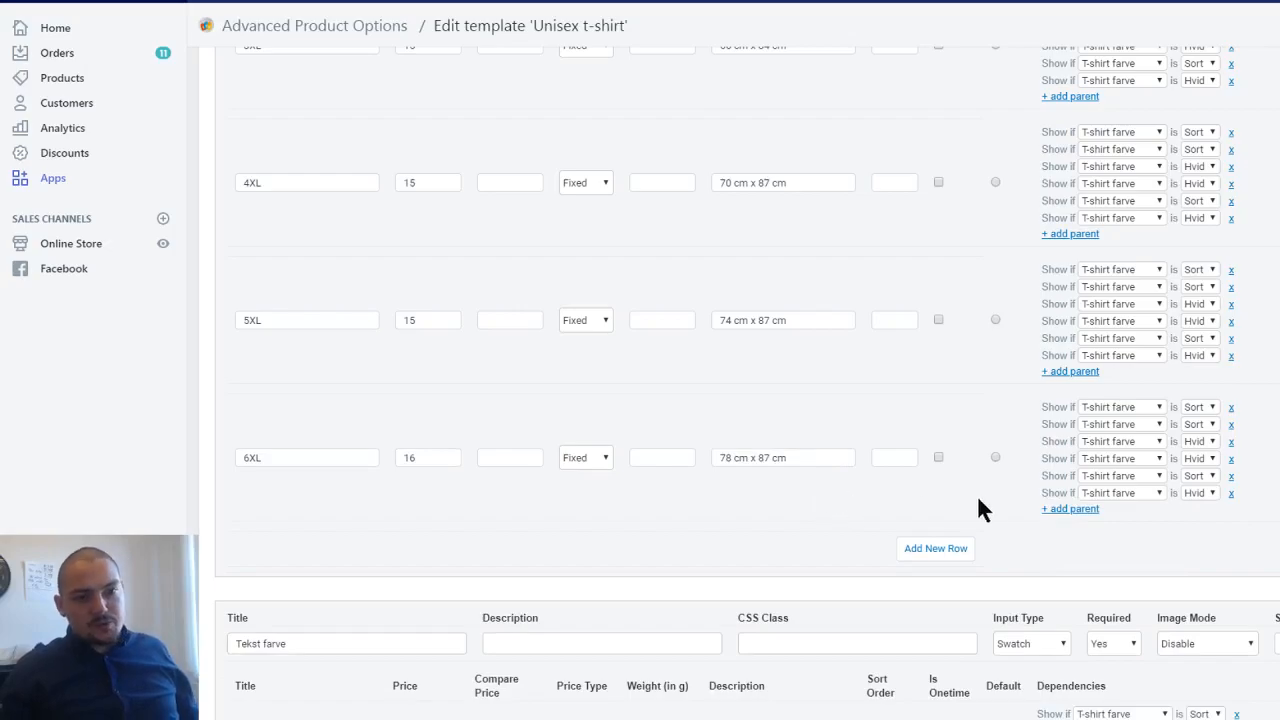
- Examine the Tekst farve option's color swatches and their dependencies on the shirt color throughout the template
scroll(923, 496, up, 1)
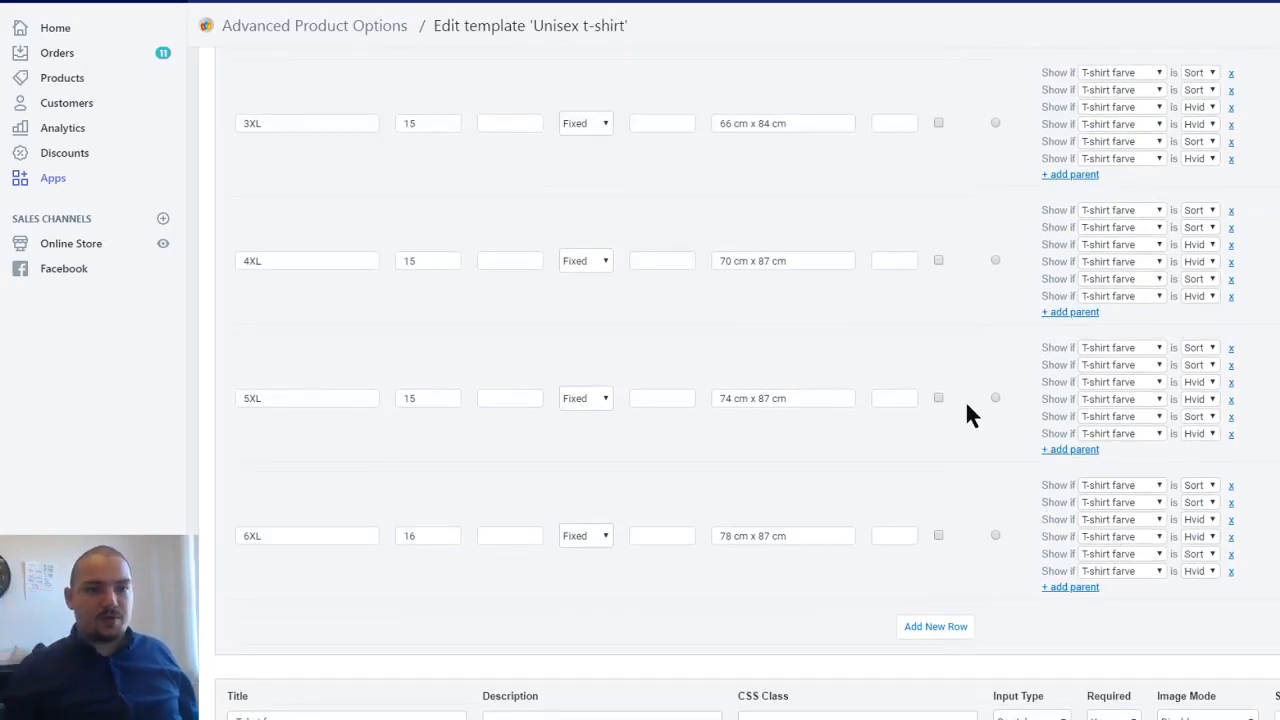
scroll(968, 410, down, 3)
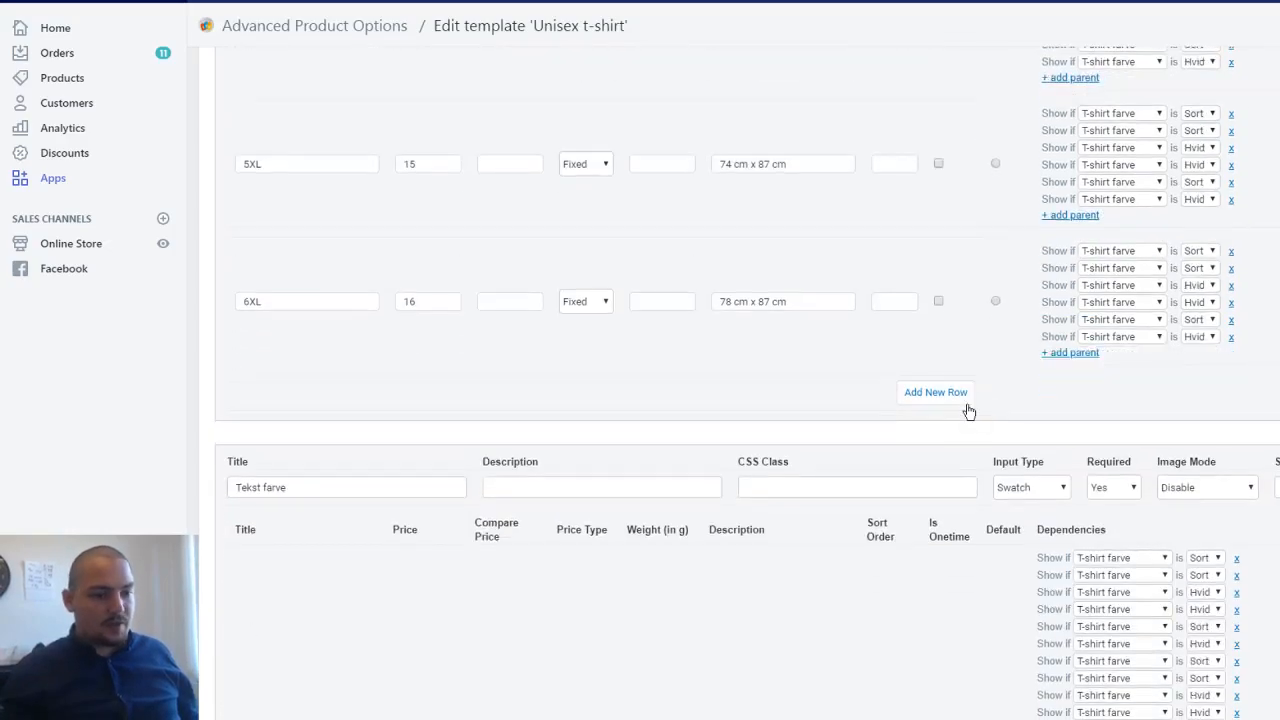
scroll(311, 314, down, 10)
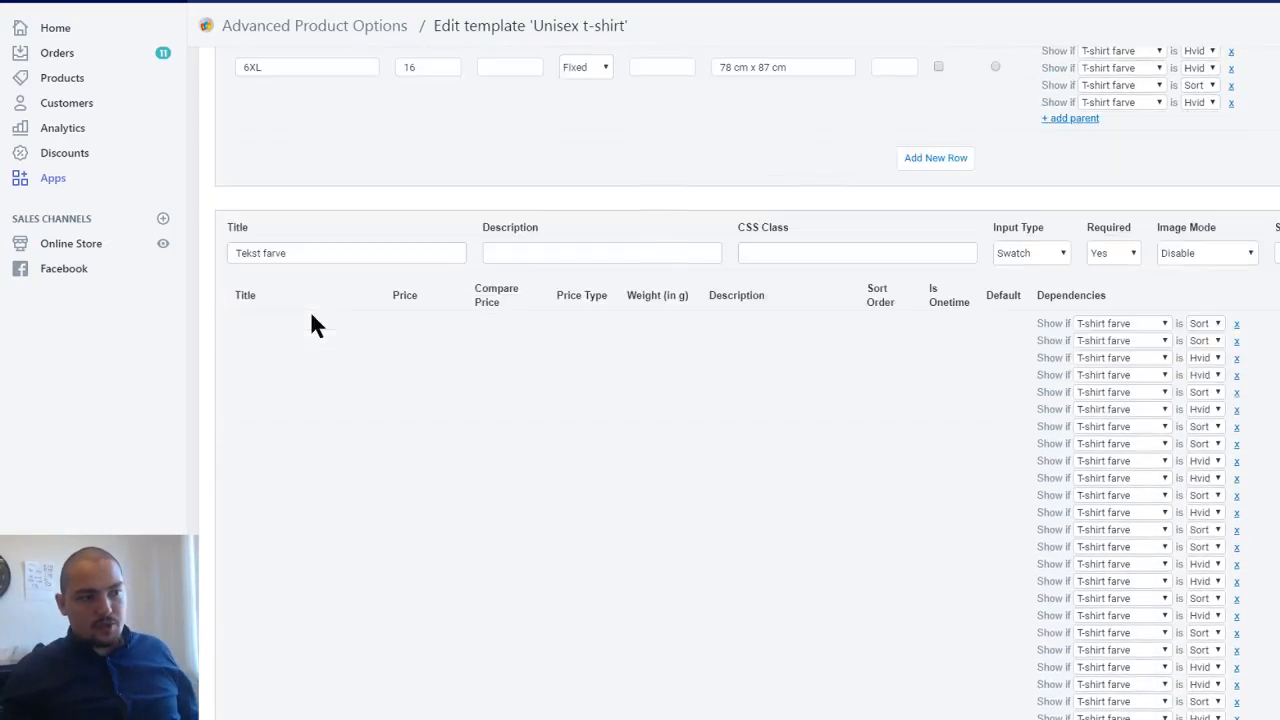
scroll(311, 318, down, 8)
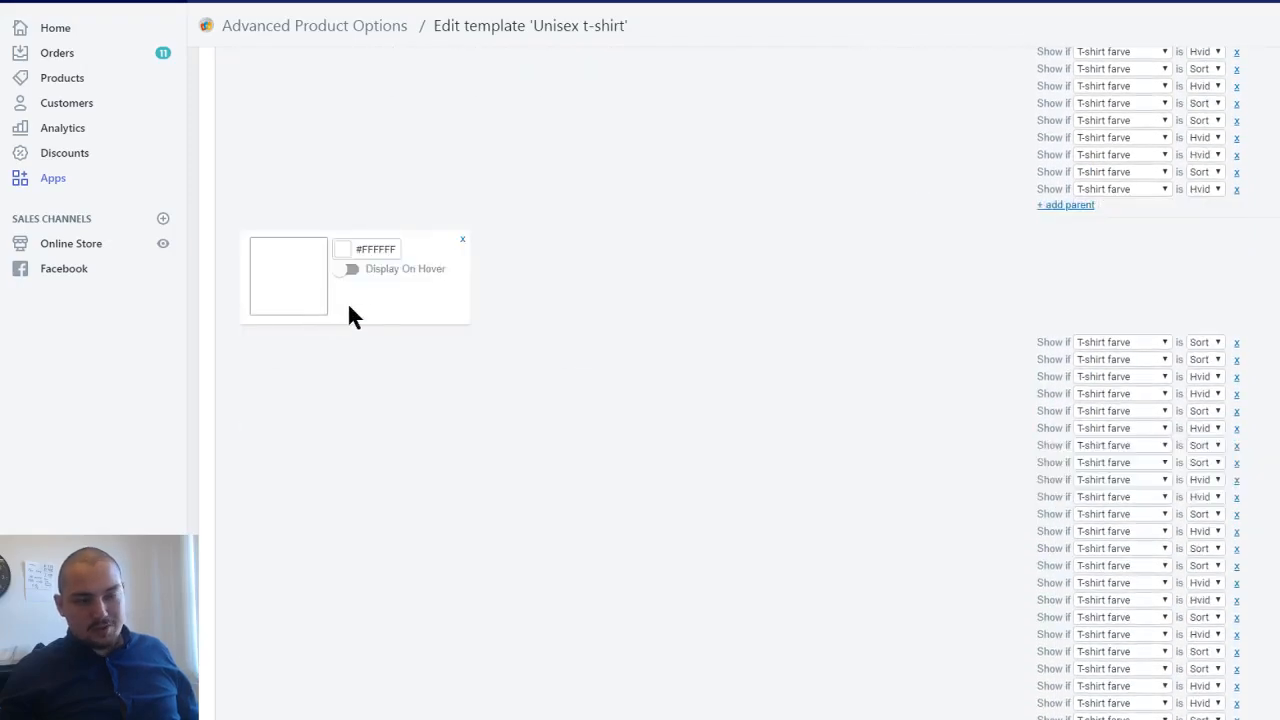
scroll(371, 305, down, 7)
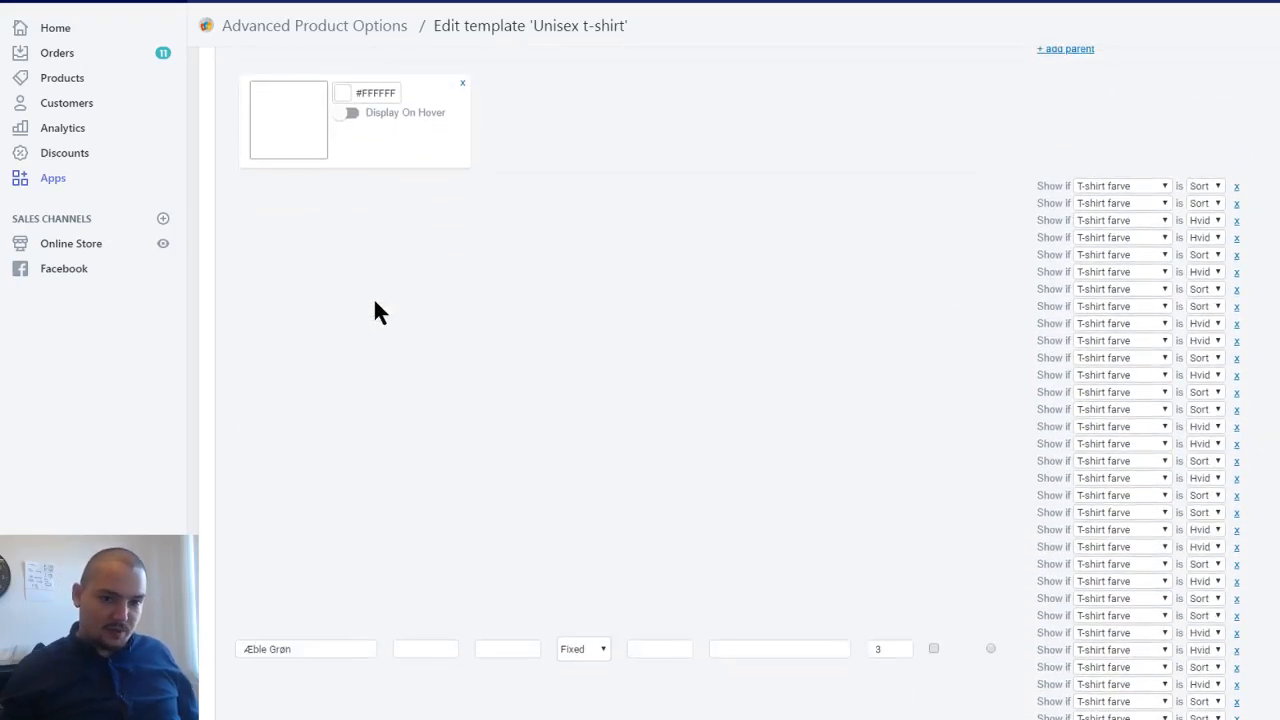
scroll(697, 410, down, 2)
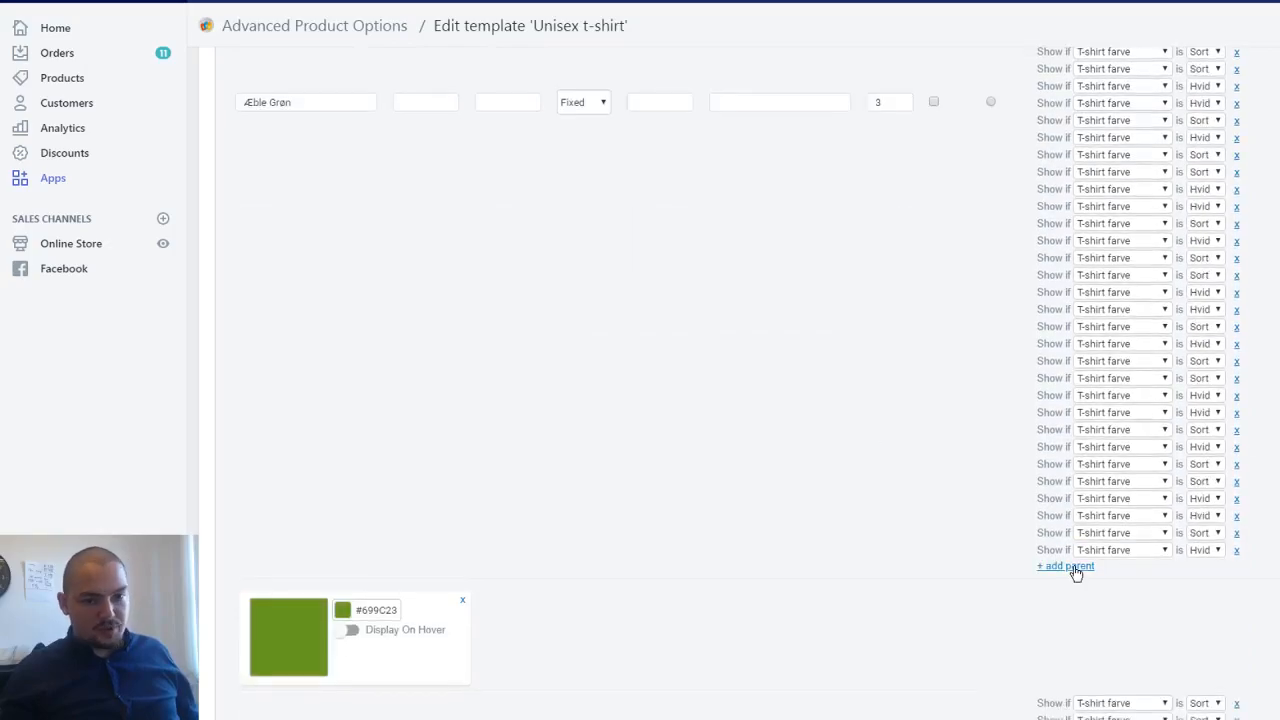
scroll(730, 458, down, 3)
scroll(727, 443, down, 10)
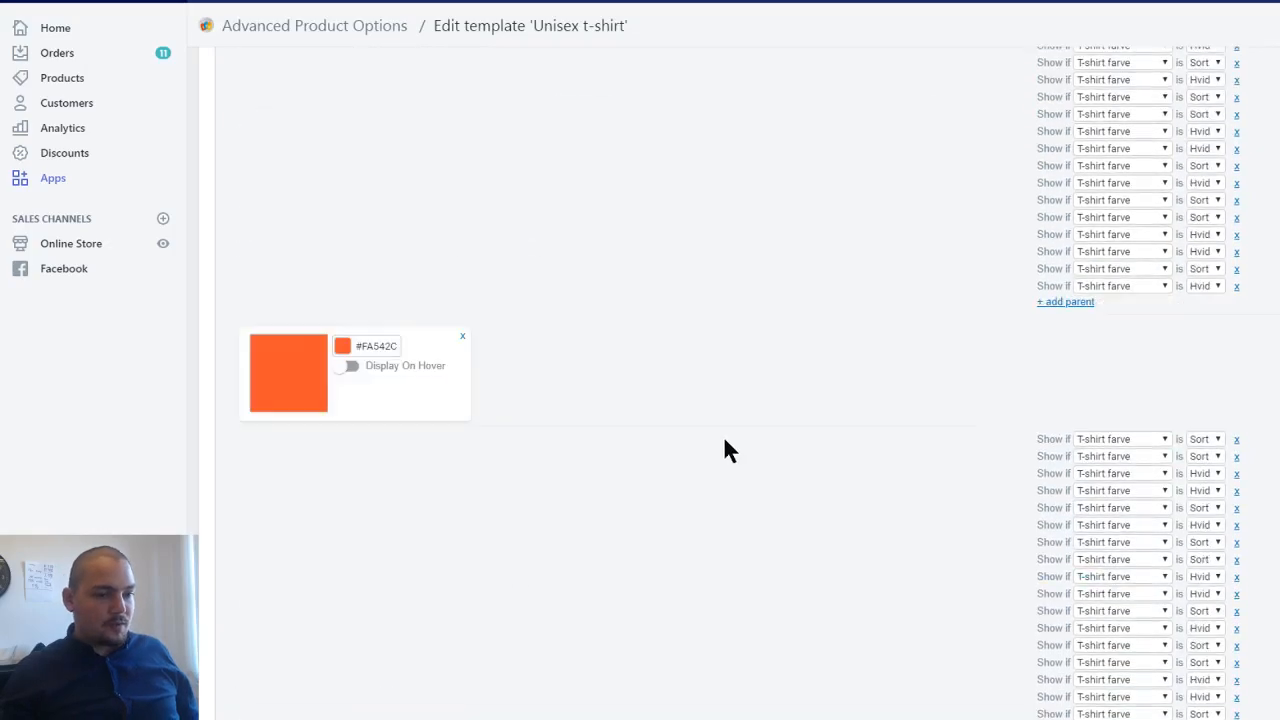
scroll(728, 422, down, 8)
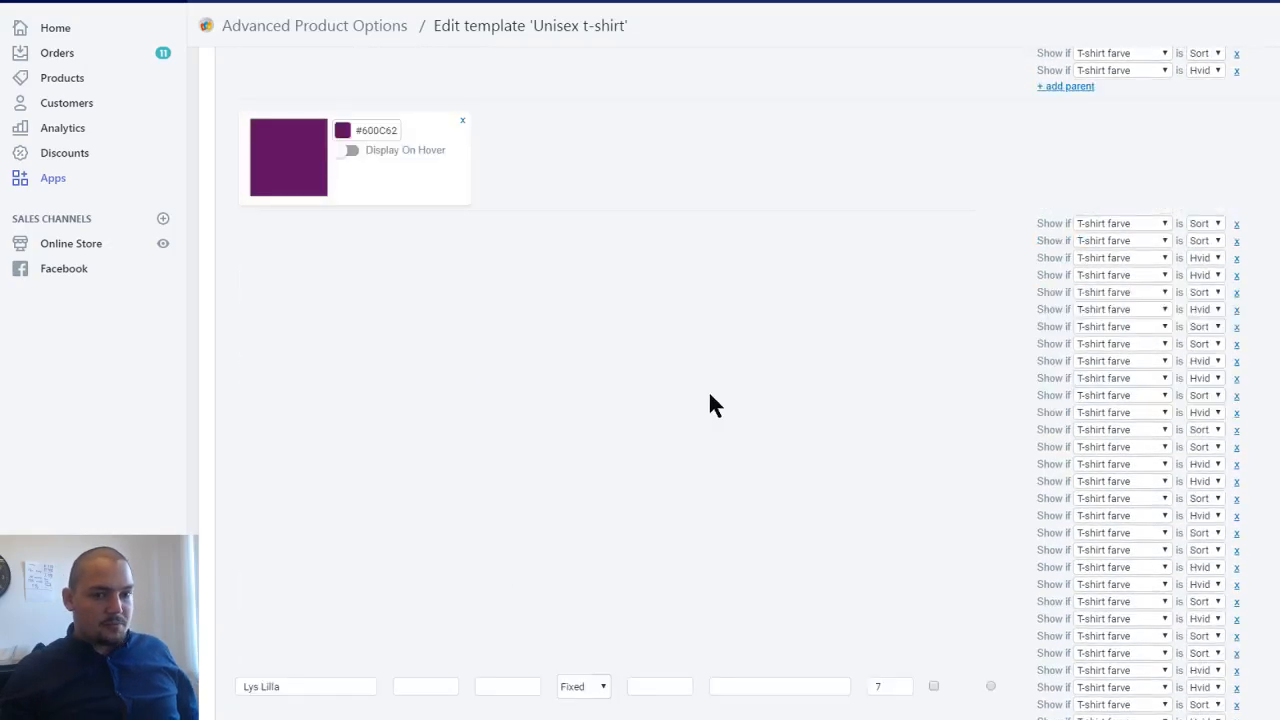
scroll(686, 360, down, 10)
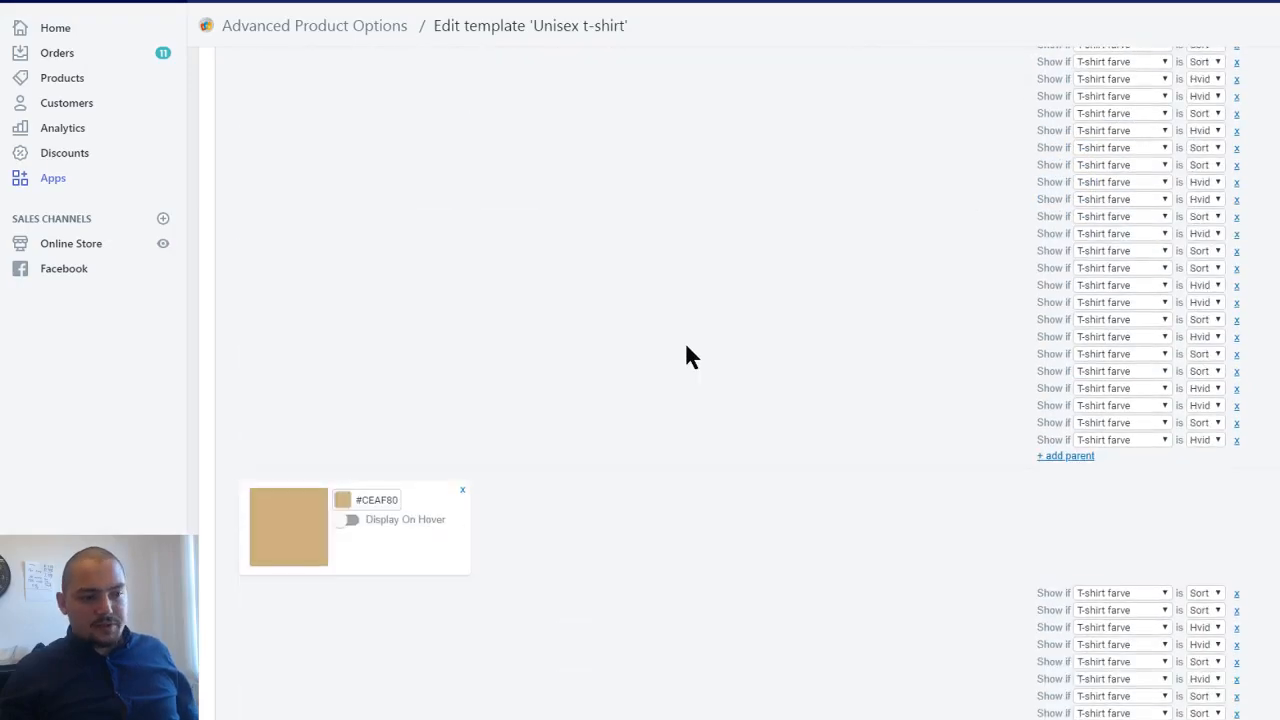
scroll(538, 173, down, 1)
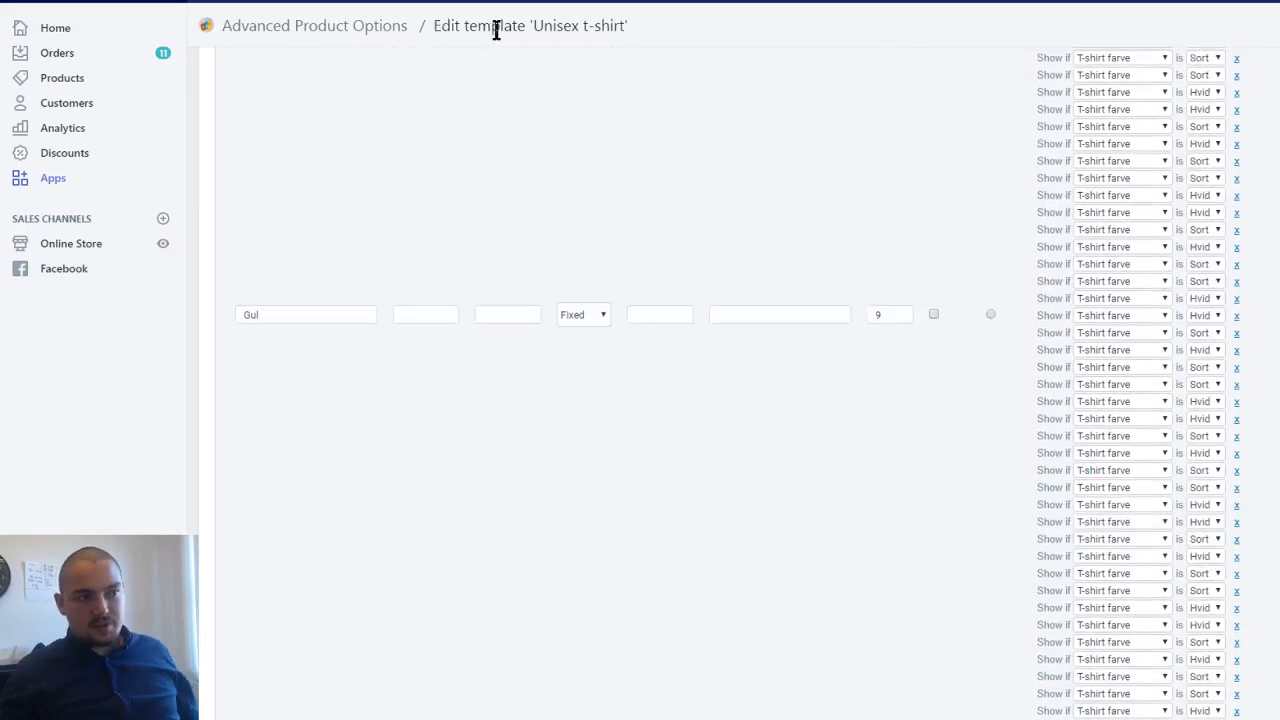
scroll(755, 460, down, 5)
scroll(770, 462, down, 10)
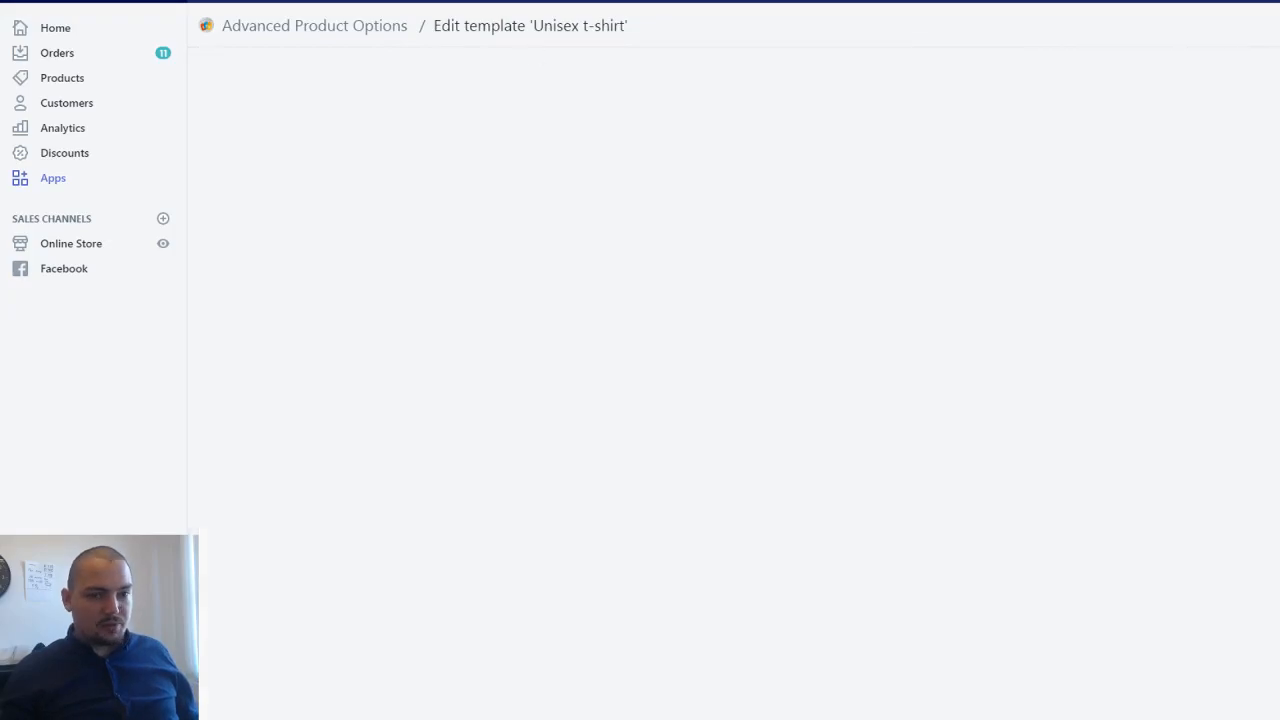
scroll(857, 390, down, 3)
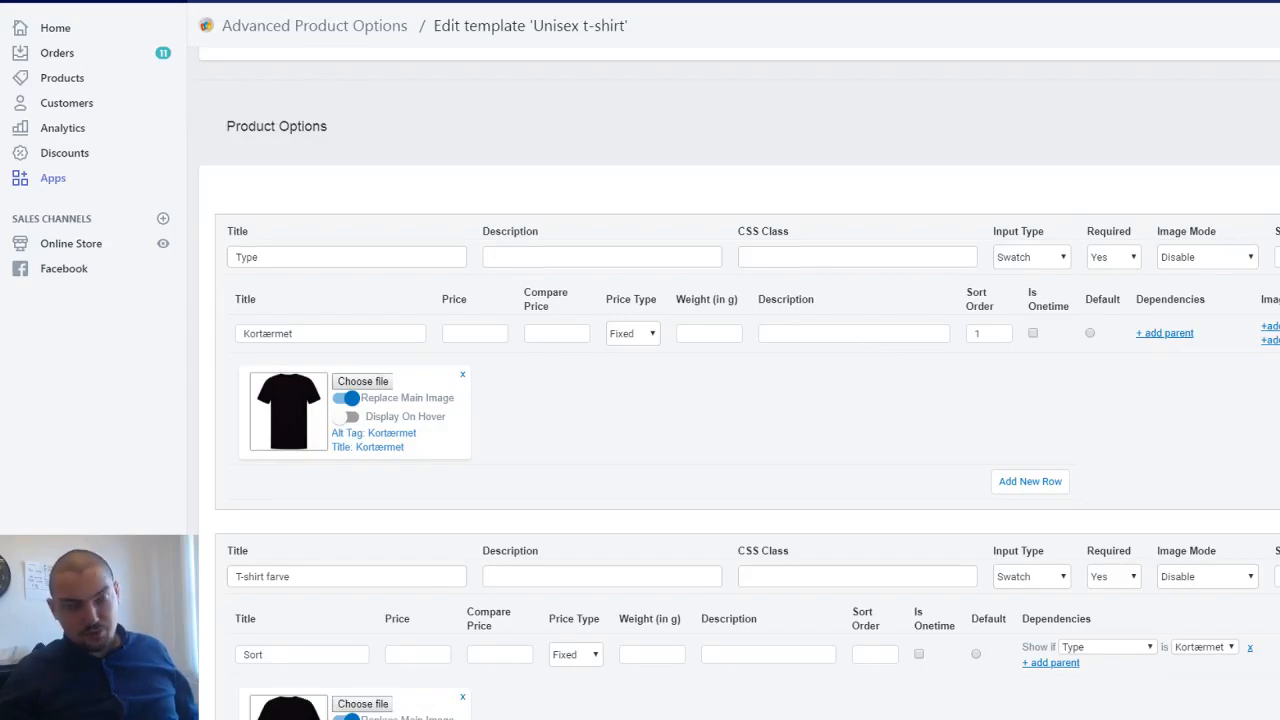
- Add a new product option above Type, titled "Second text color", with Swatch as its input type
click(302, 257)
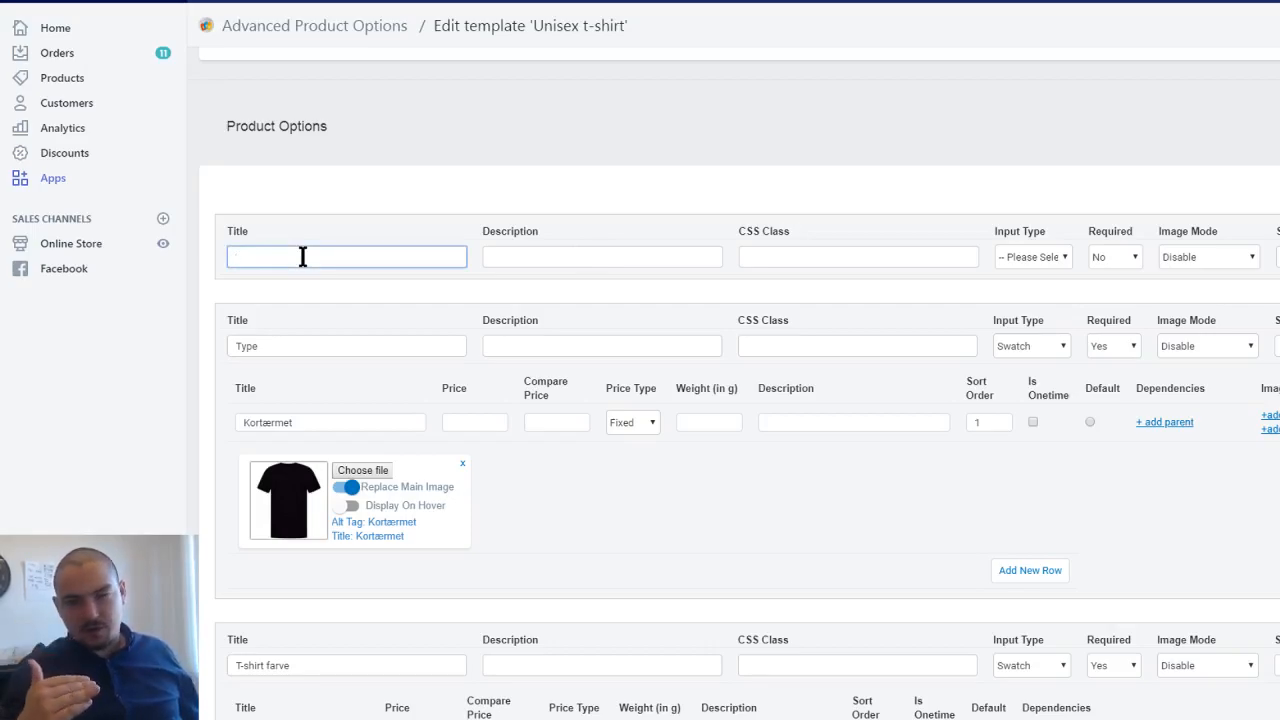
text(S)
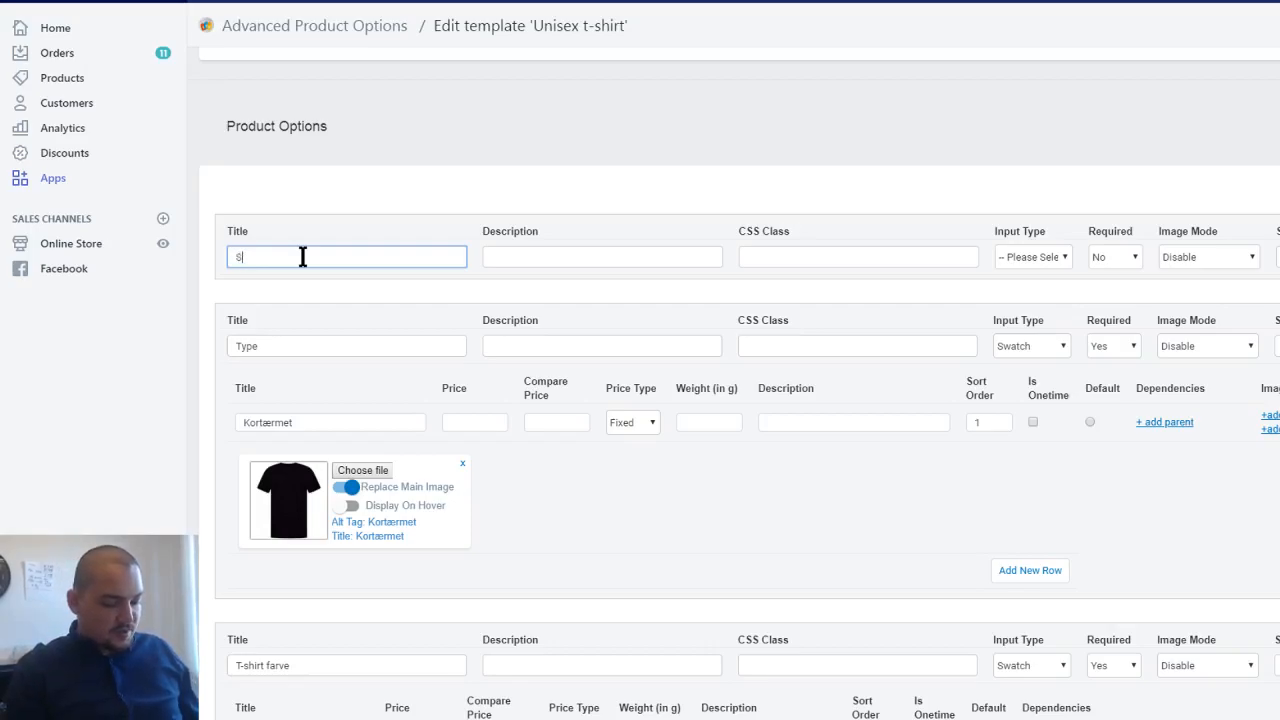
text(econd text color)
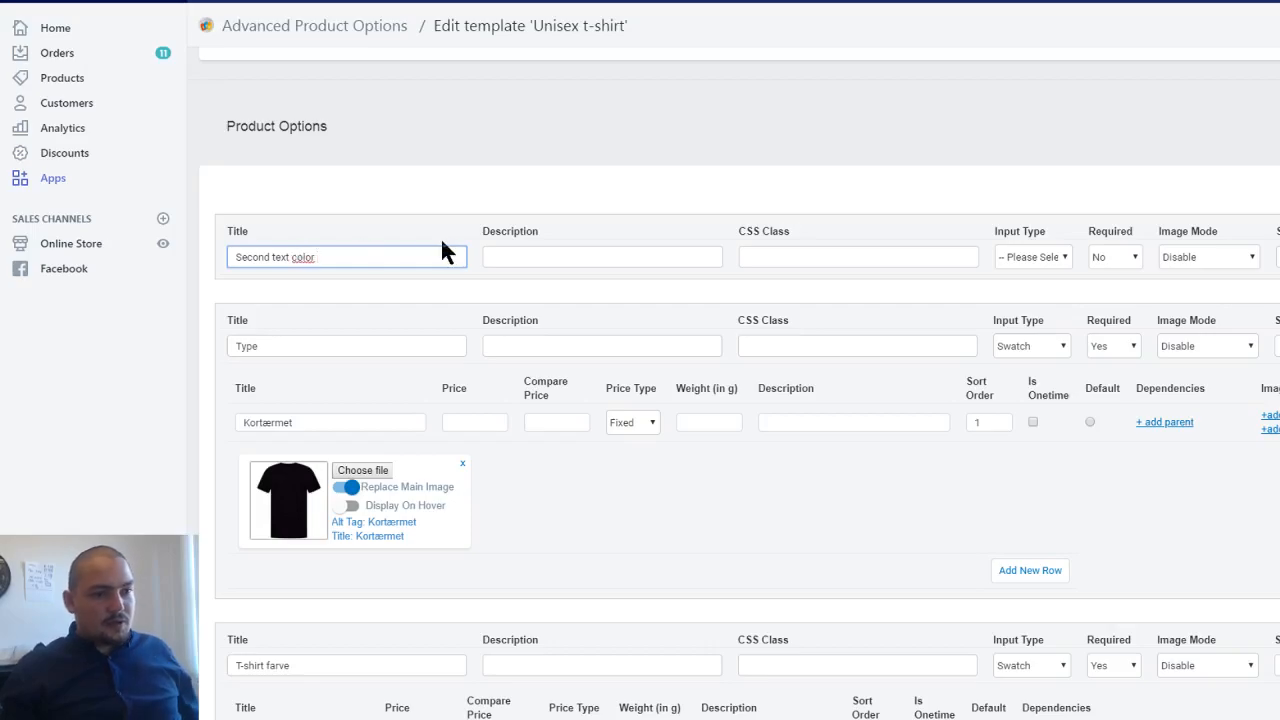
click(1036, 252)
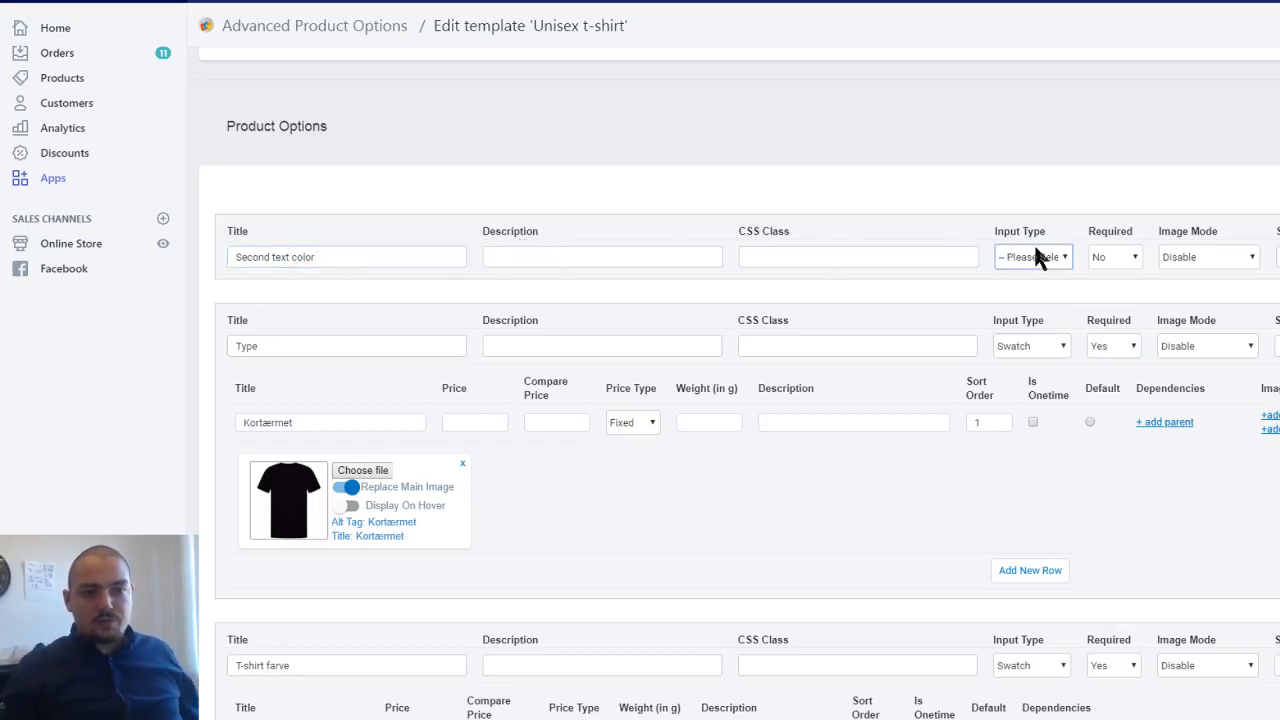
click(1034, 458)
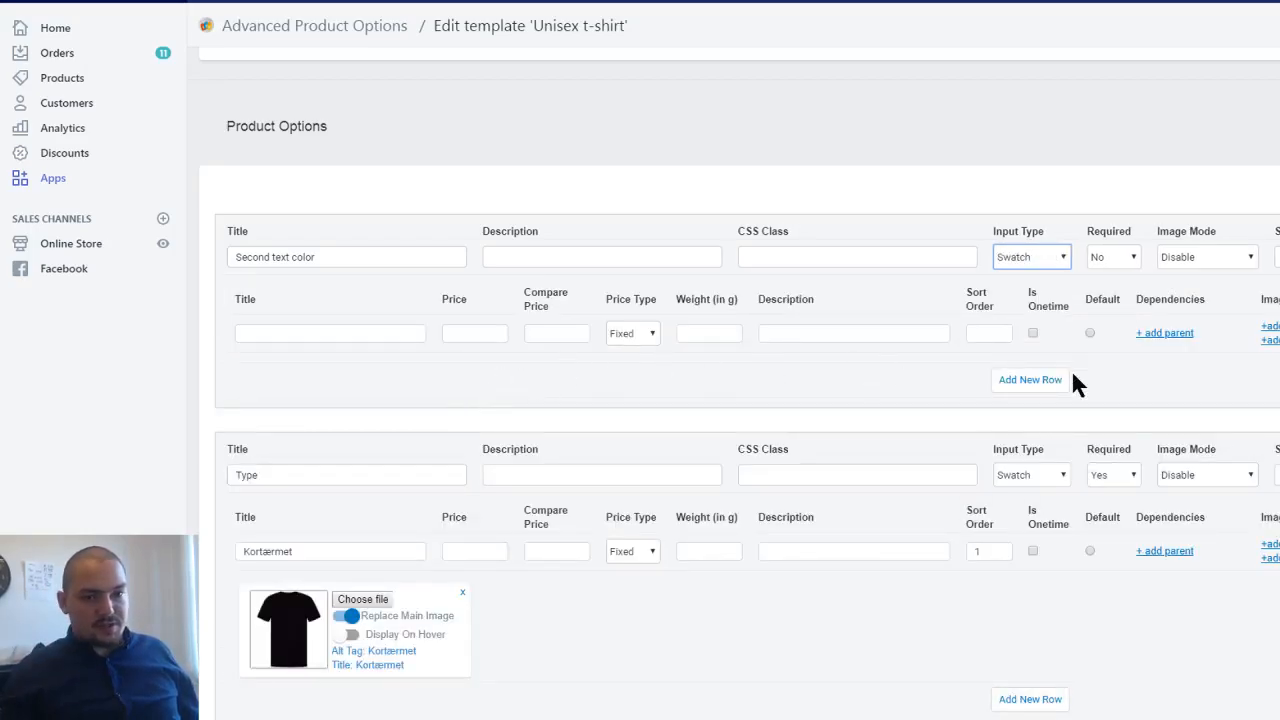
- Title the first swatch row of the Second text color option "White" and remove the whole option from the template
click(294, 331)
text(White)
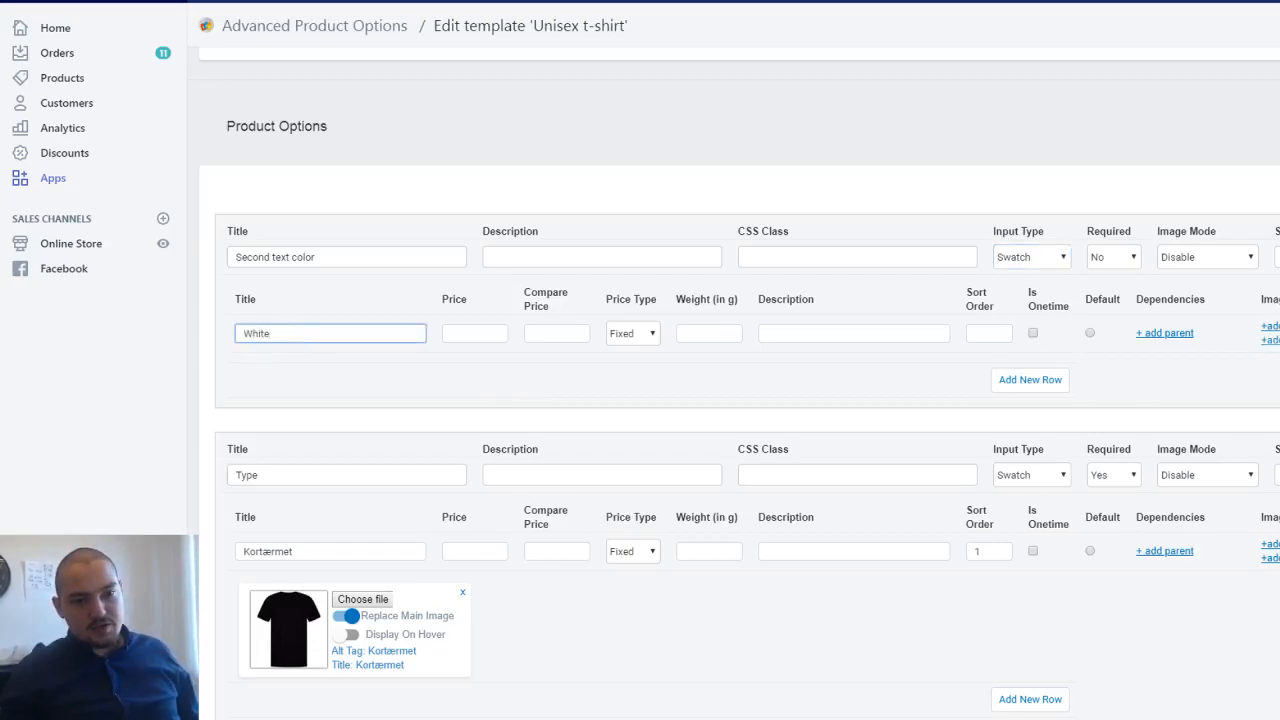
click(1270, 341)
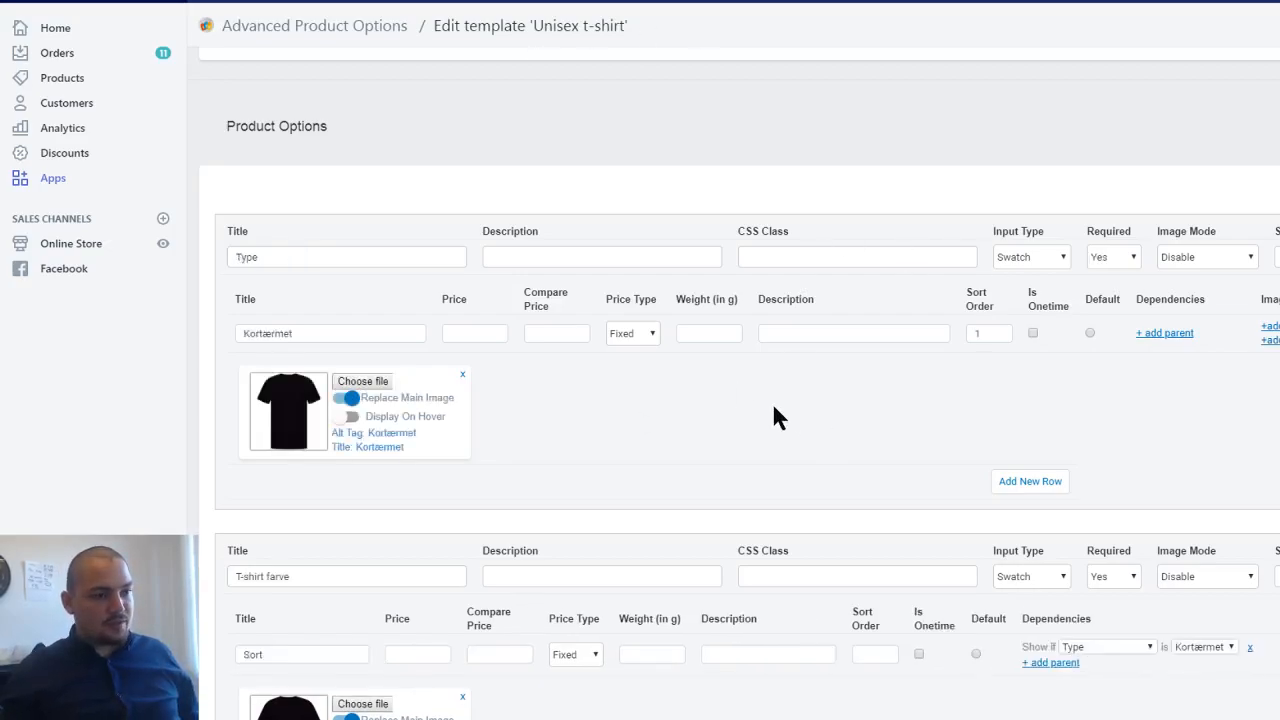
scroll(794, 385, down, 5)
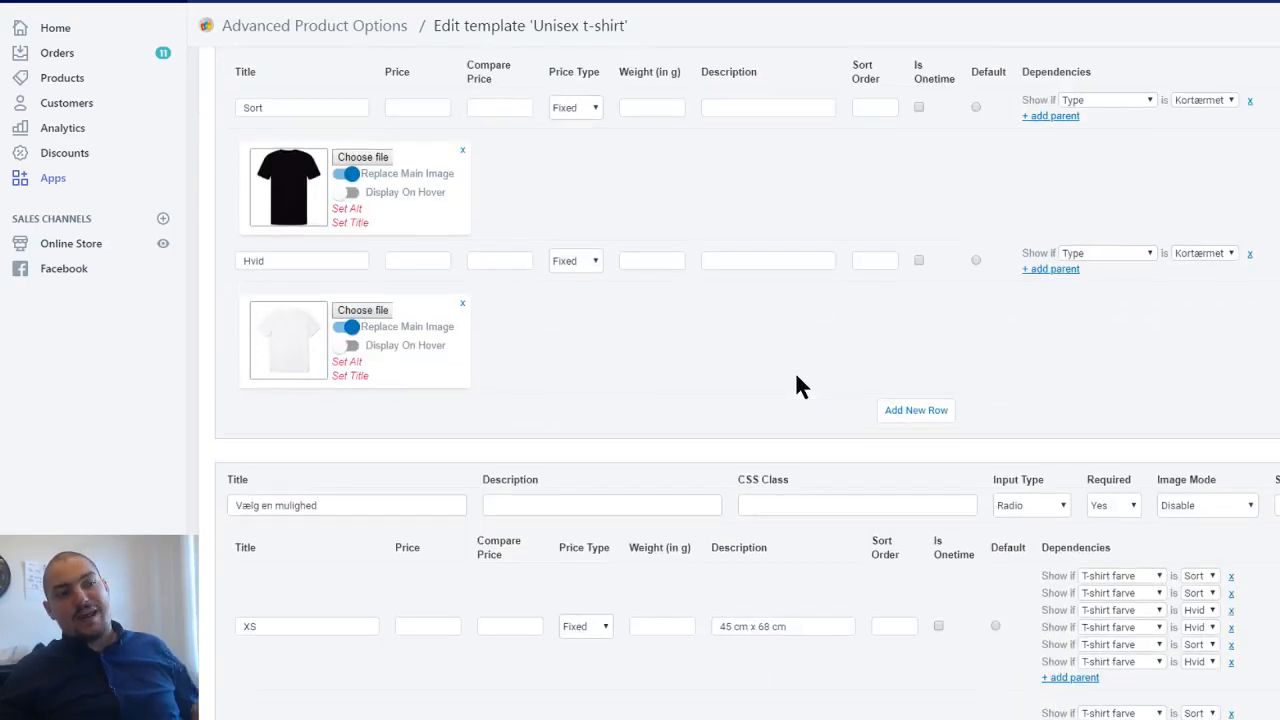
- Examine the size rows and Tekst farve swatches of the Unisex t-shirt template, down to its Associated Products list and selection count
scroll(796, 378, down, 3)
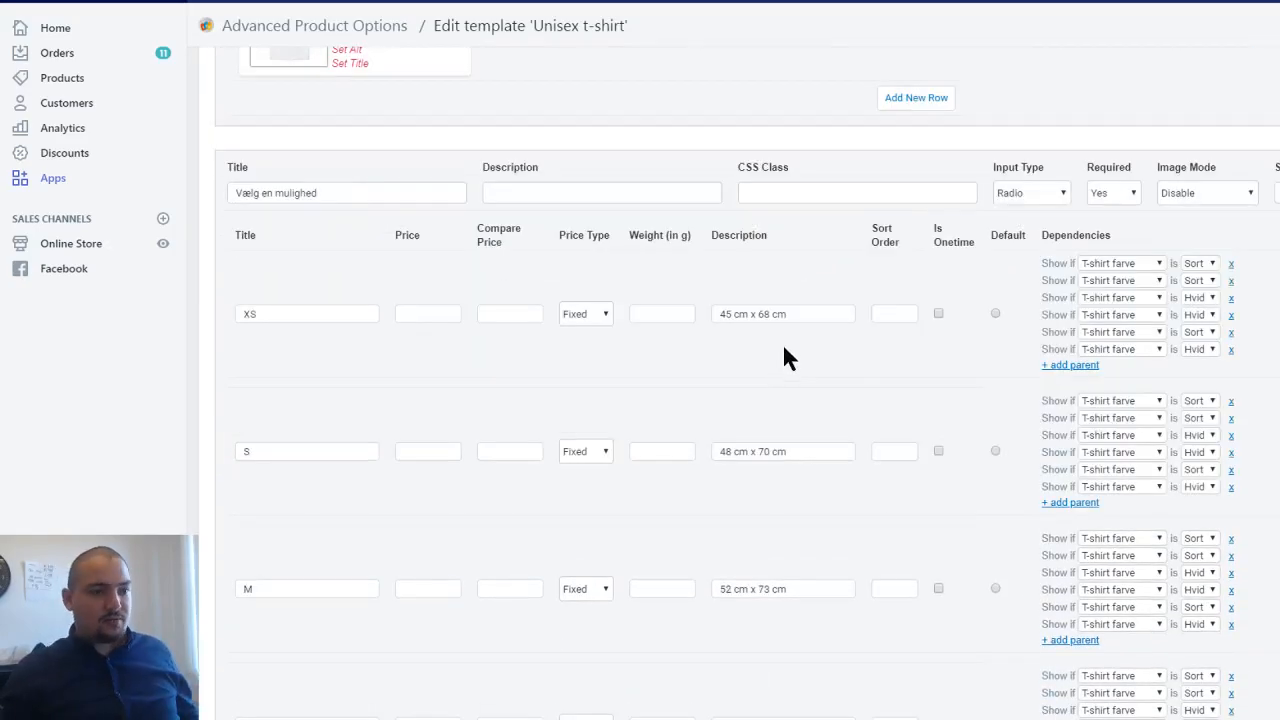
scroll(786, 357, down, 13)
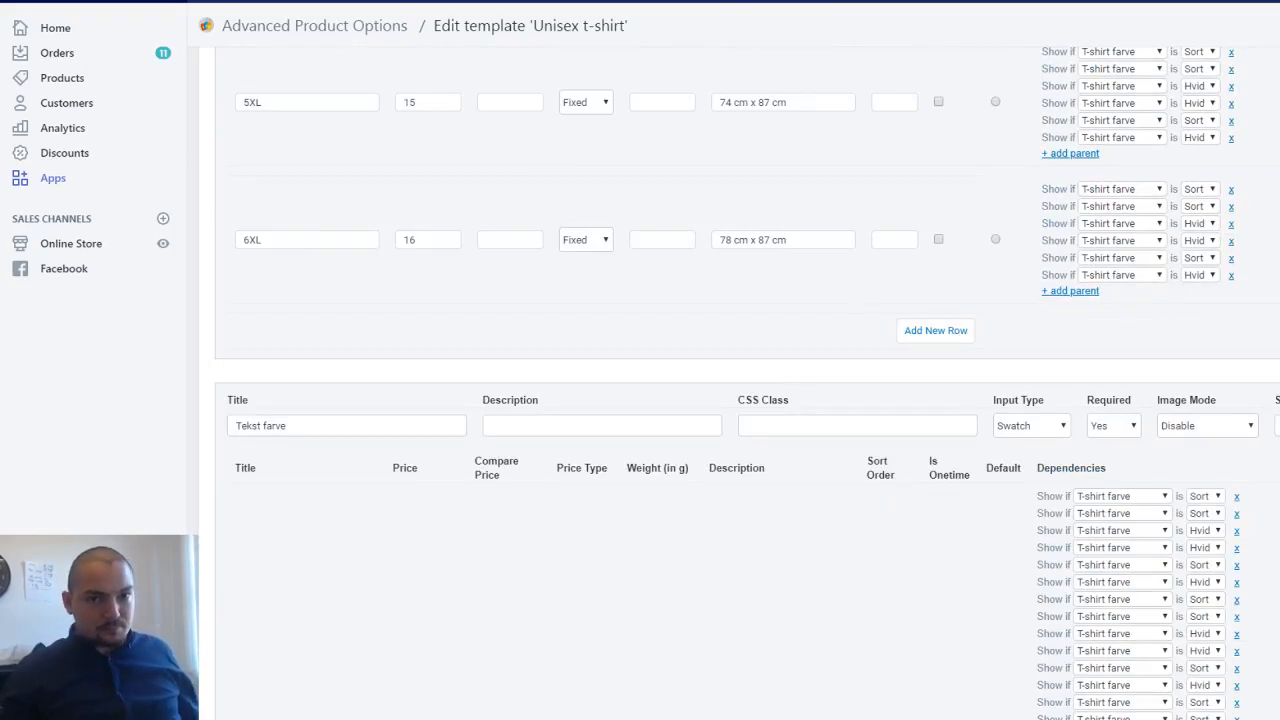
scroll(940, 350, down, 15)
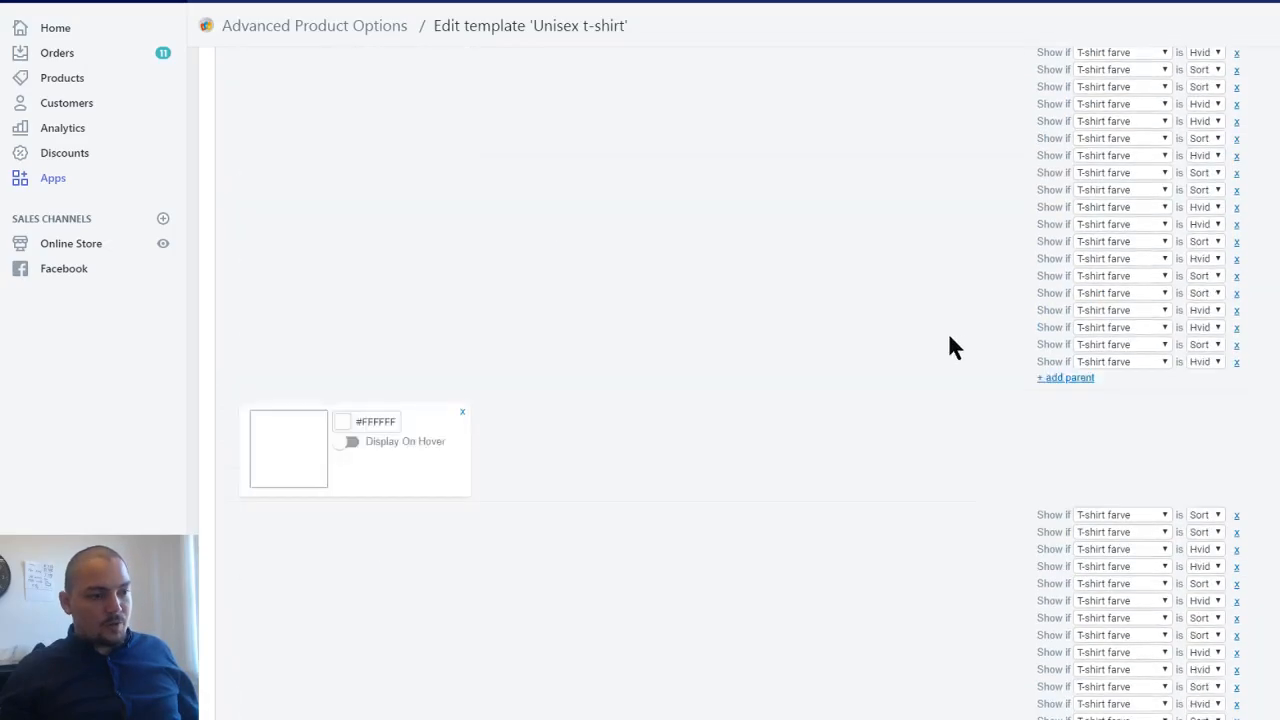
scroll(935, 345, down, 20)
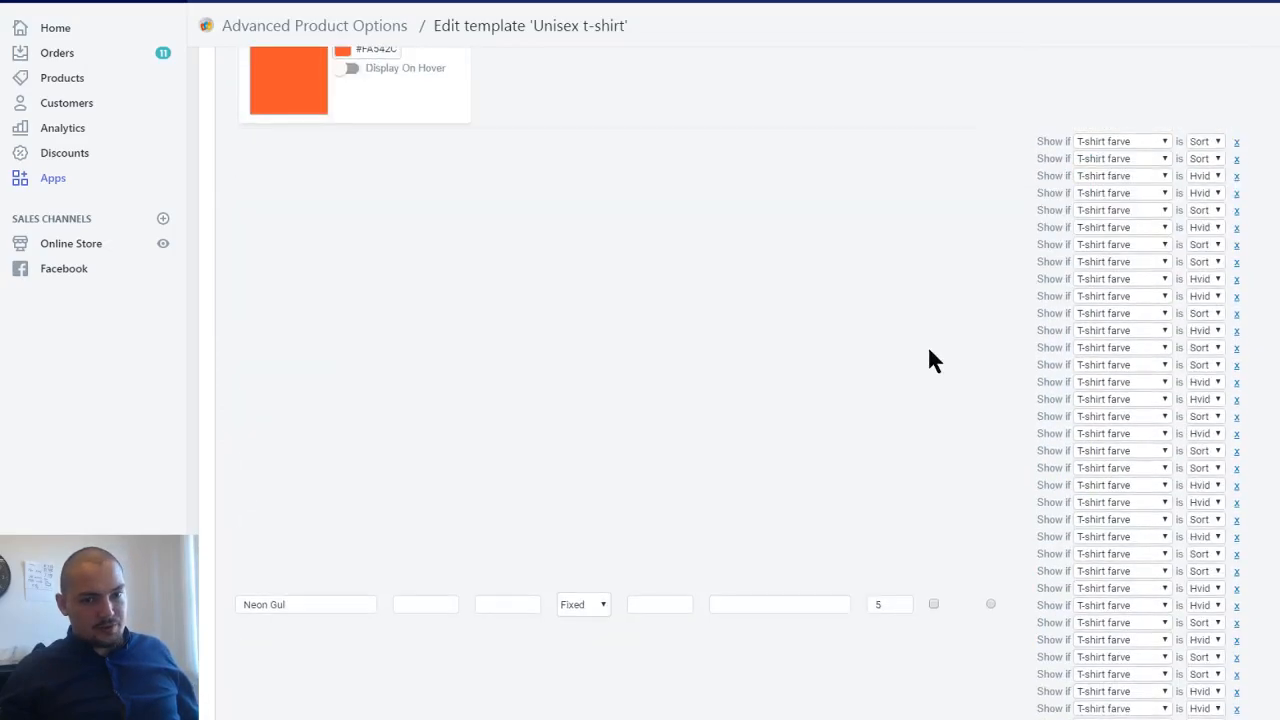
scroll(920, 300, down, 1)
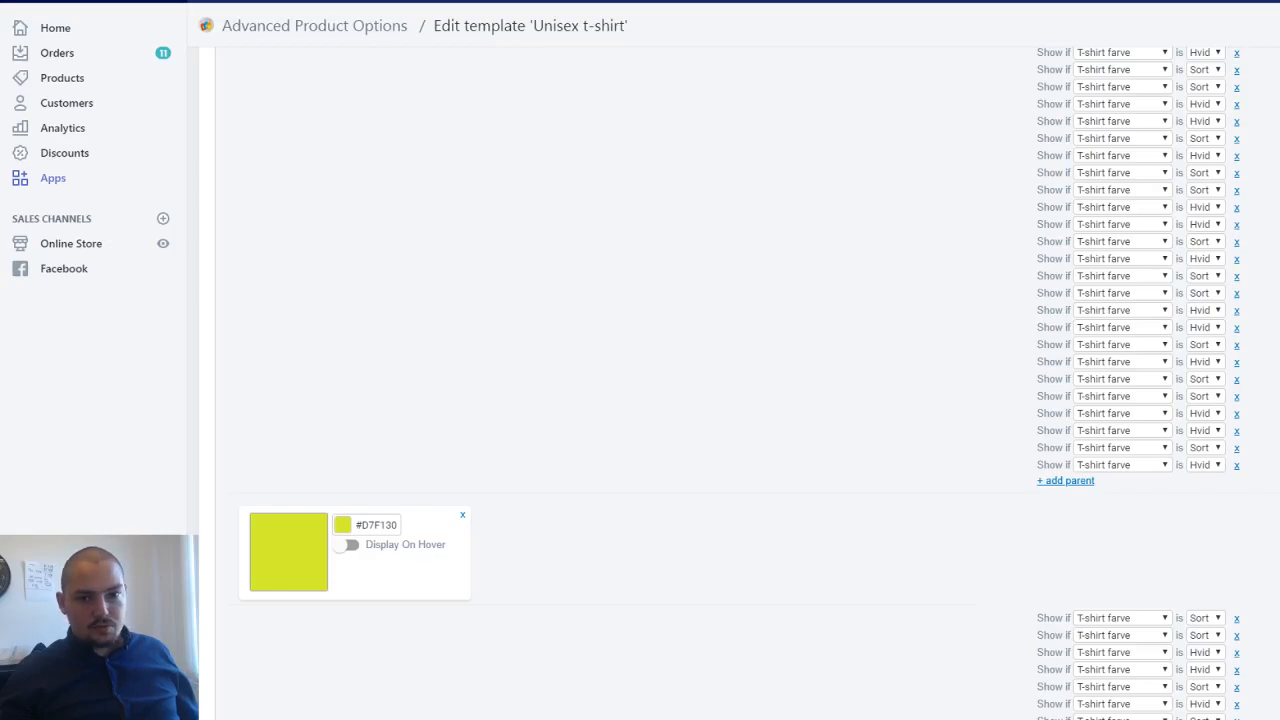
scroll(740, 383, down, 20)
scroll(740, 383, down, 20)
scroll(740, 383, down, 20)
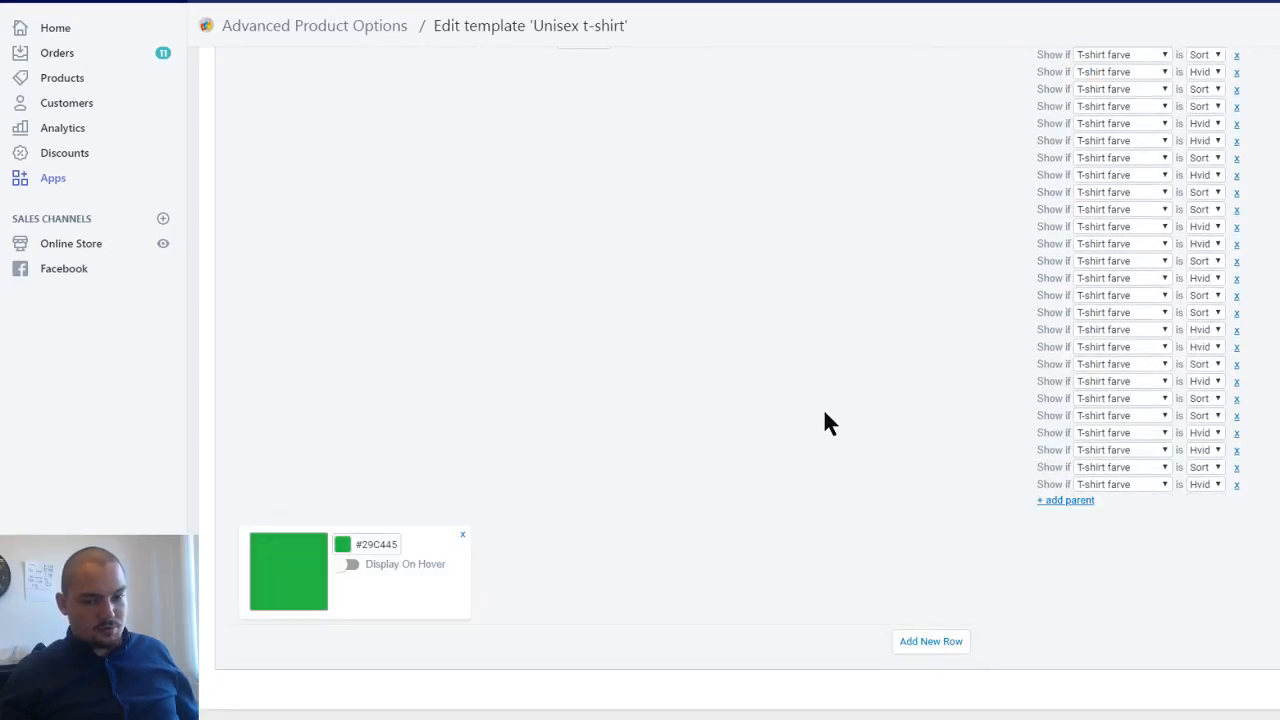
scroll(825, 414, down, 3)
scroll(280, 615, down, 10)
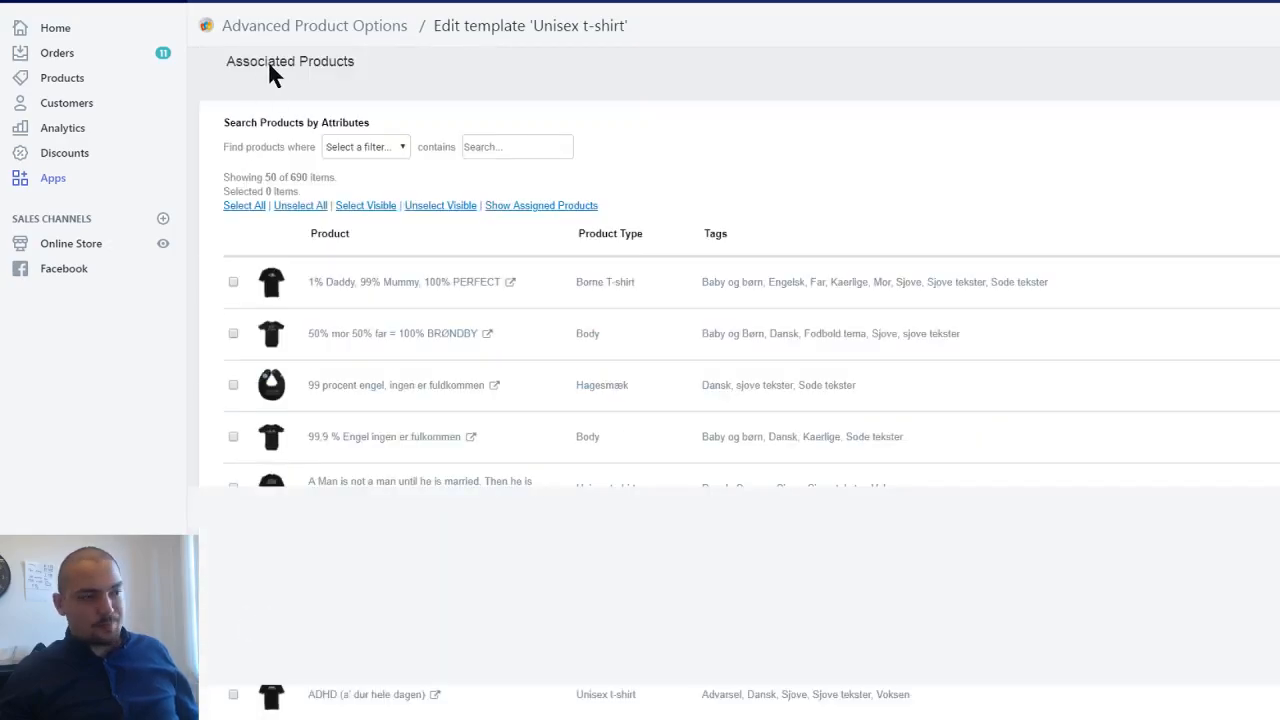
scroll(267, 59, down, 5)
scroll(432, 177, up, 5)
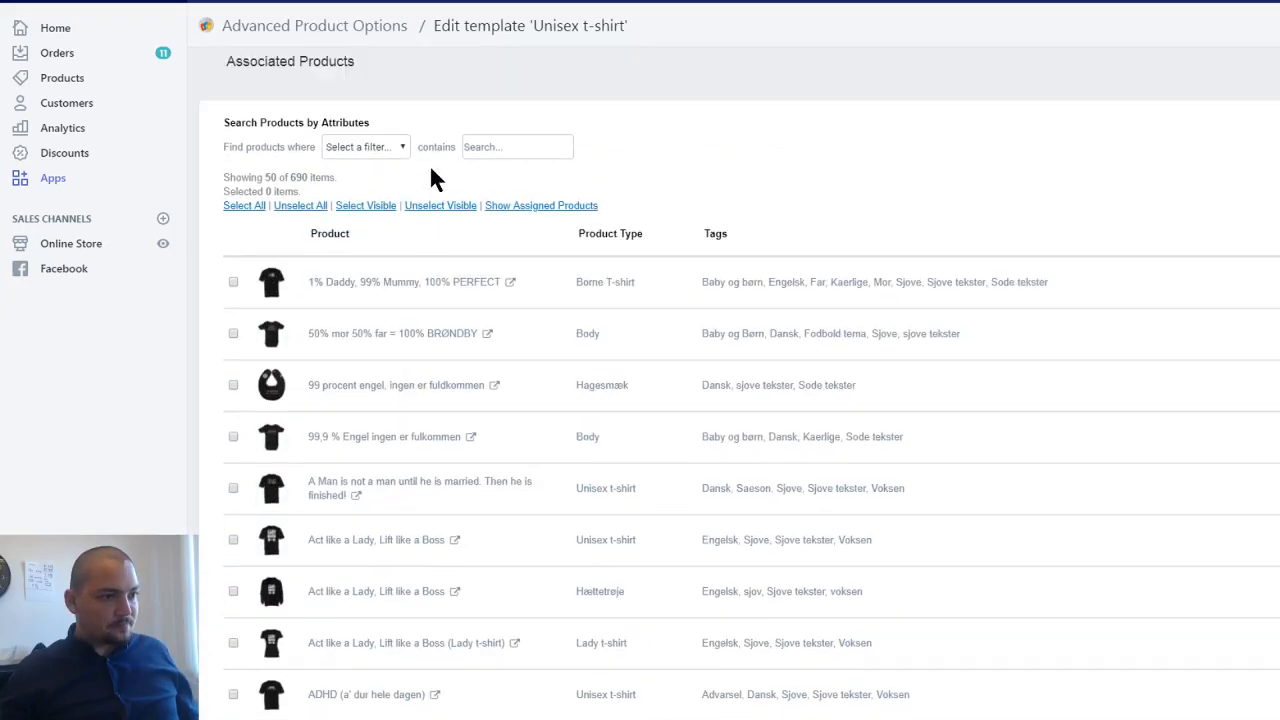
triple_click(251, 190)
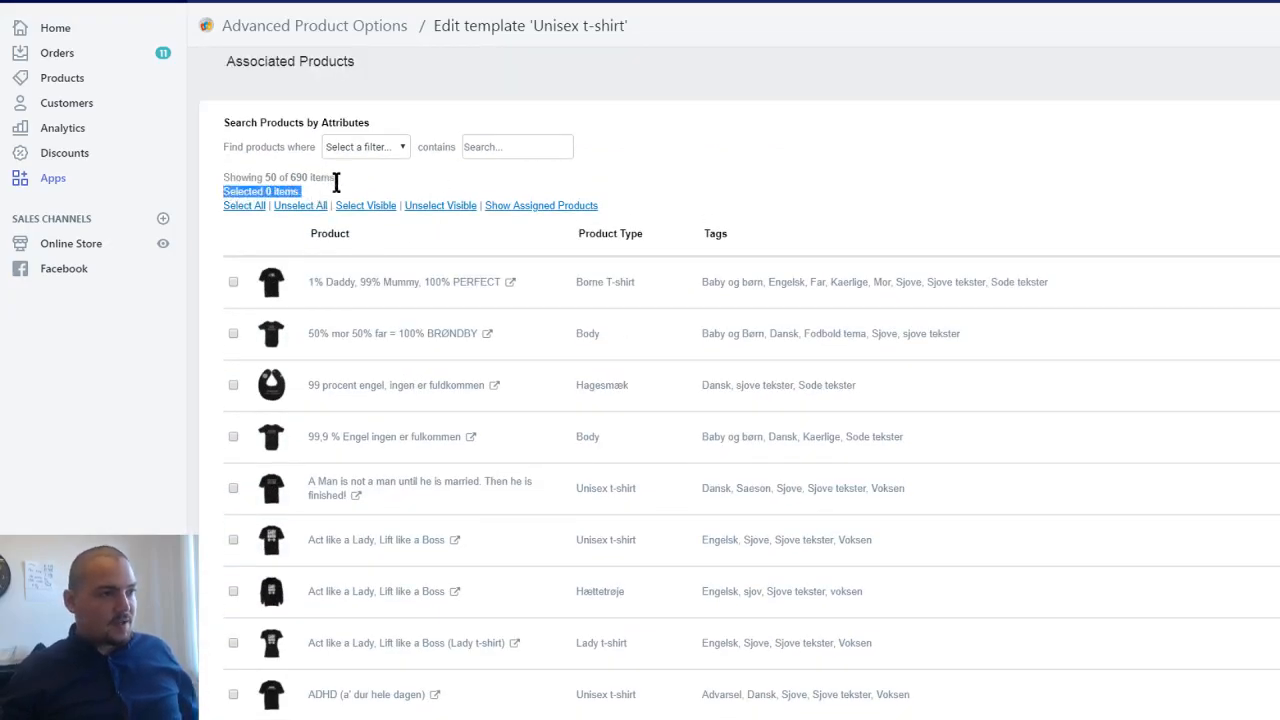
- Filter the associated products by Product Type containing "Unisex t-shirt", copying the value from the King and Queen product's product type
click(348, 150)
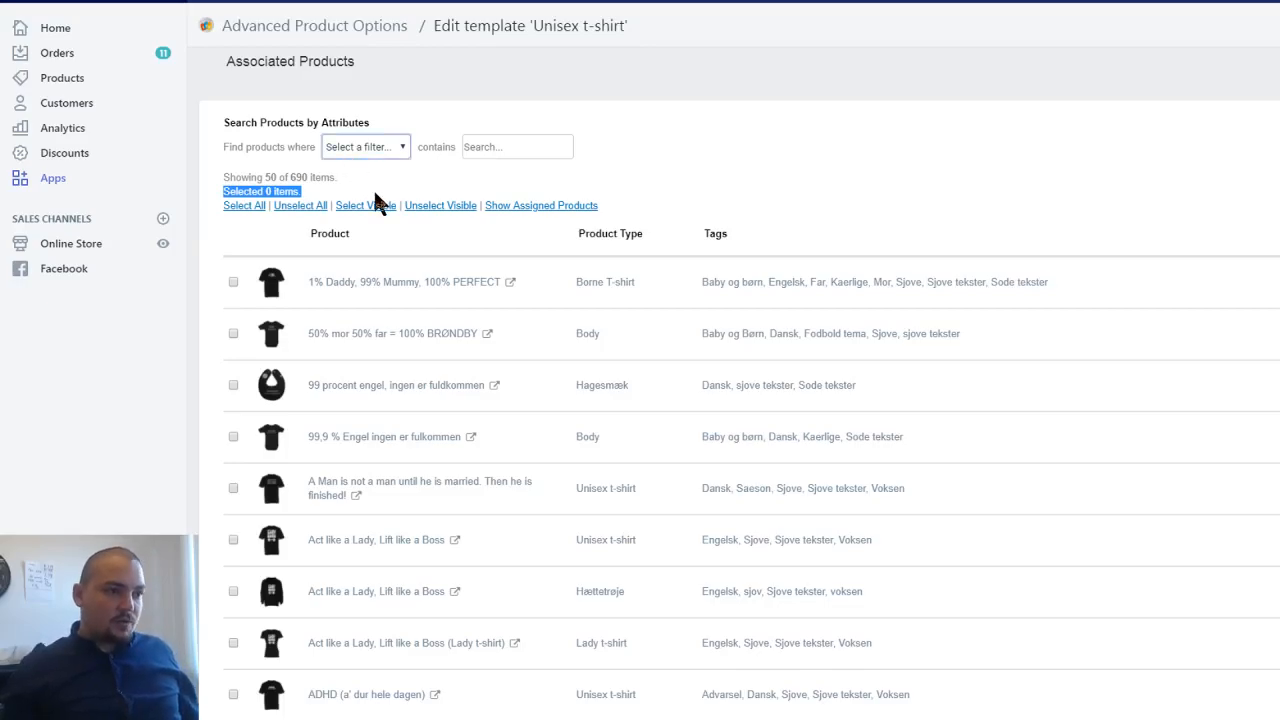
click(373, 193)
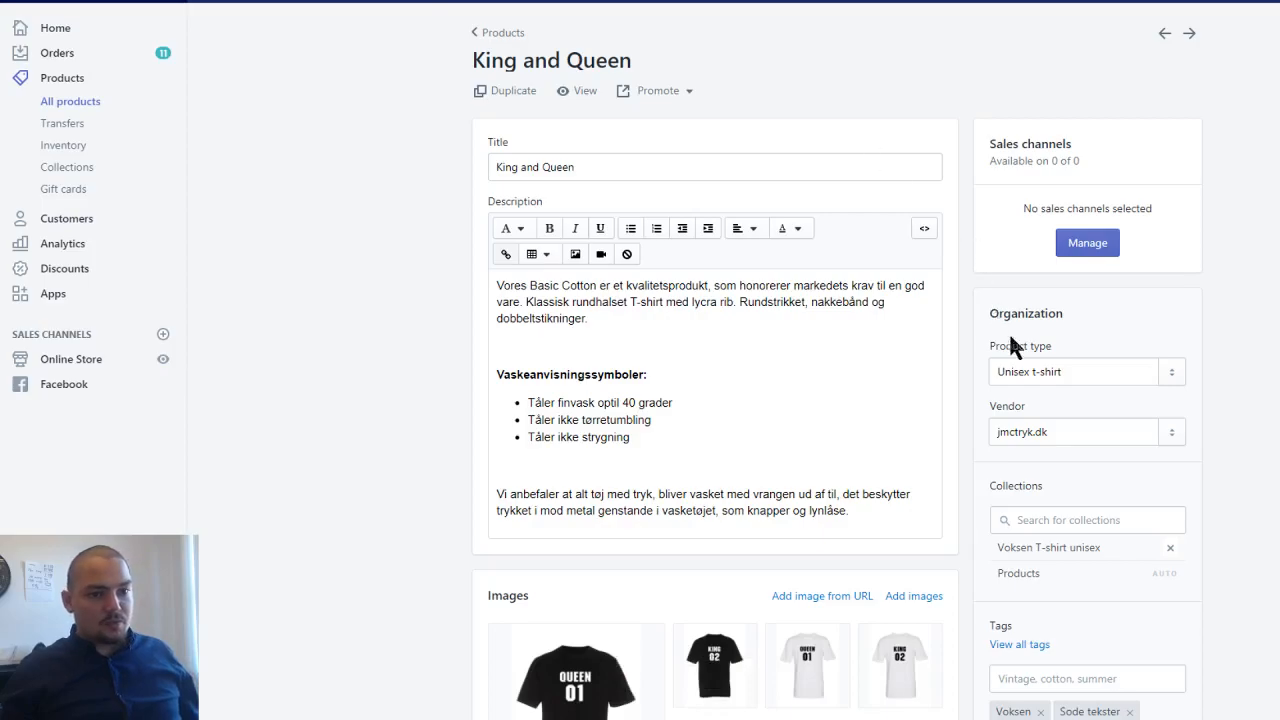
drag(1072, 372, 926, 357)
key(ctrl+c)
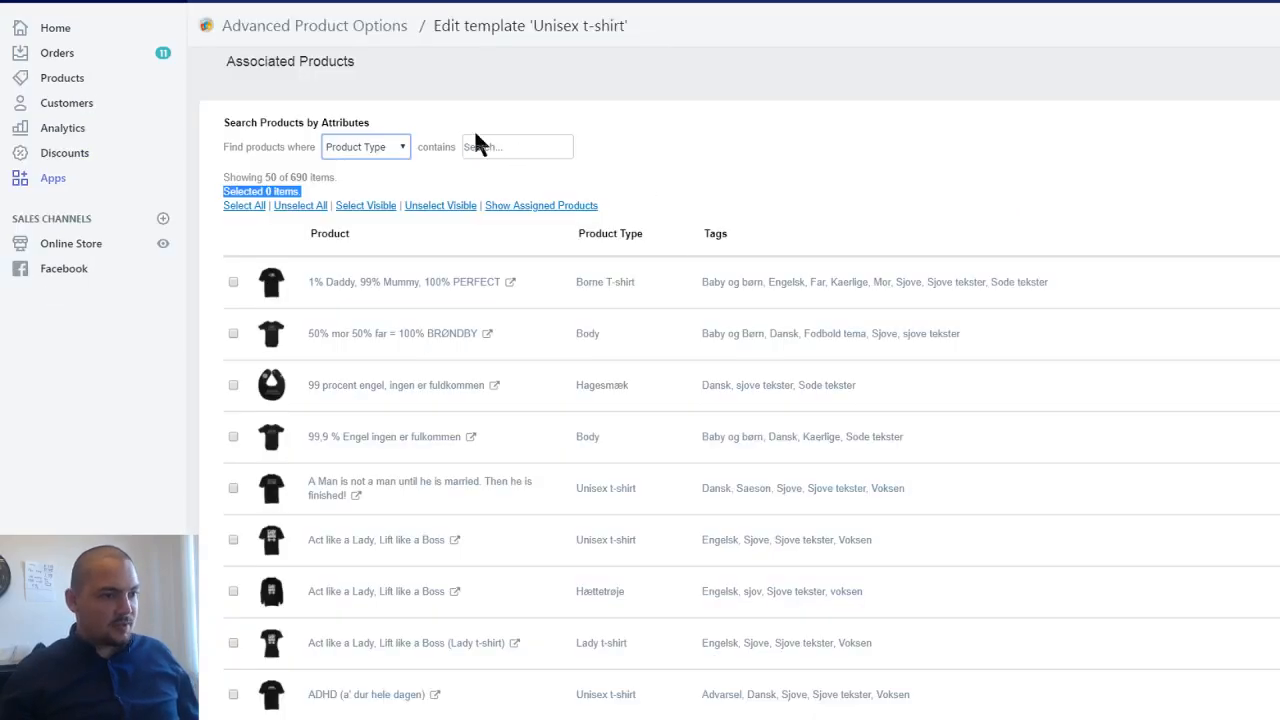
click(494, 147)
key(ctrl+v)
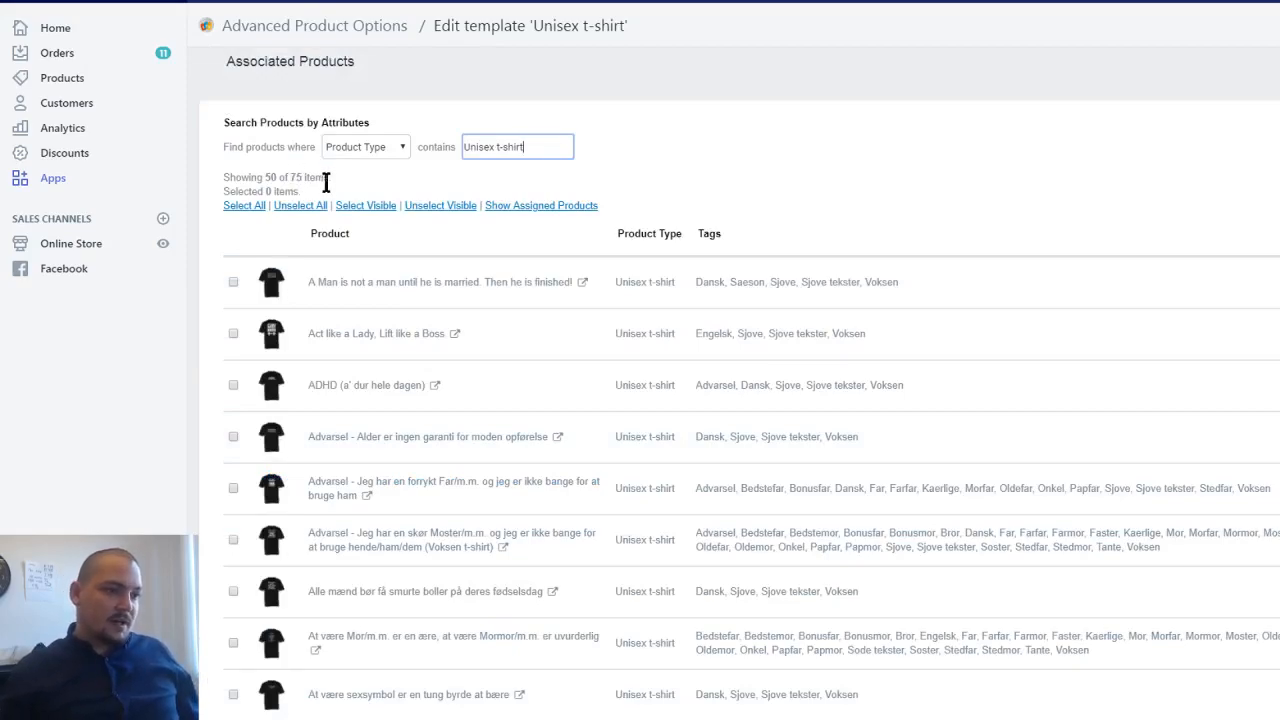
- Mark all visible products on the first page of the filtered list for the template and go to page 2
click(366, 209)
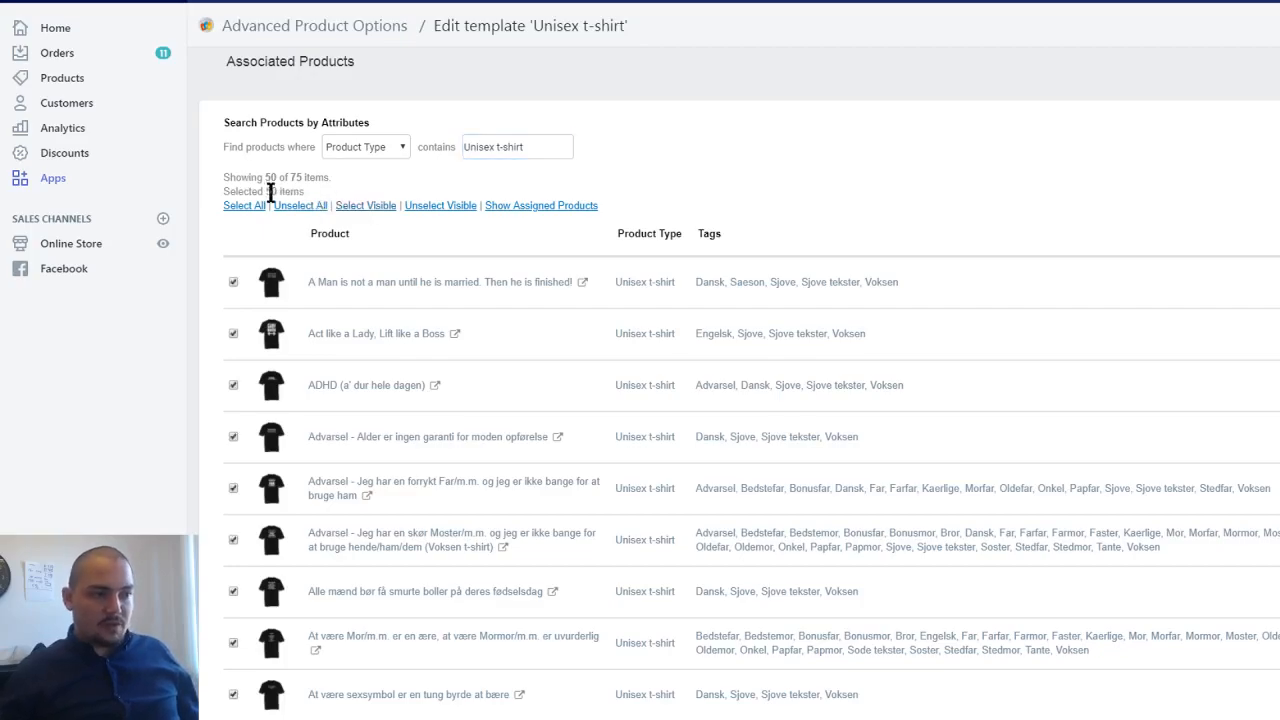
scroll(270, 200, down, 5)
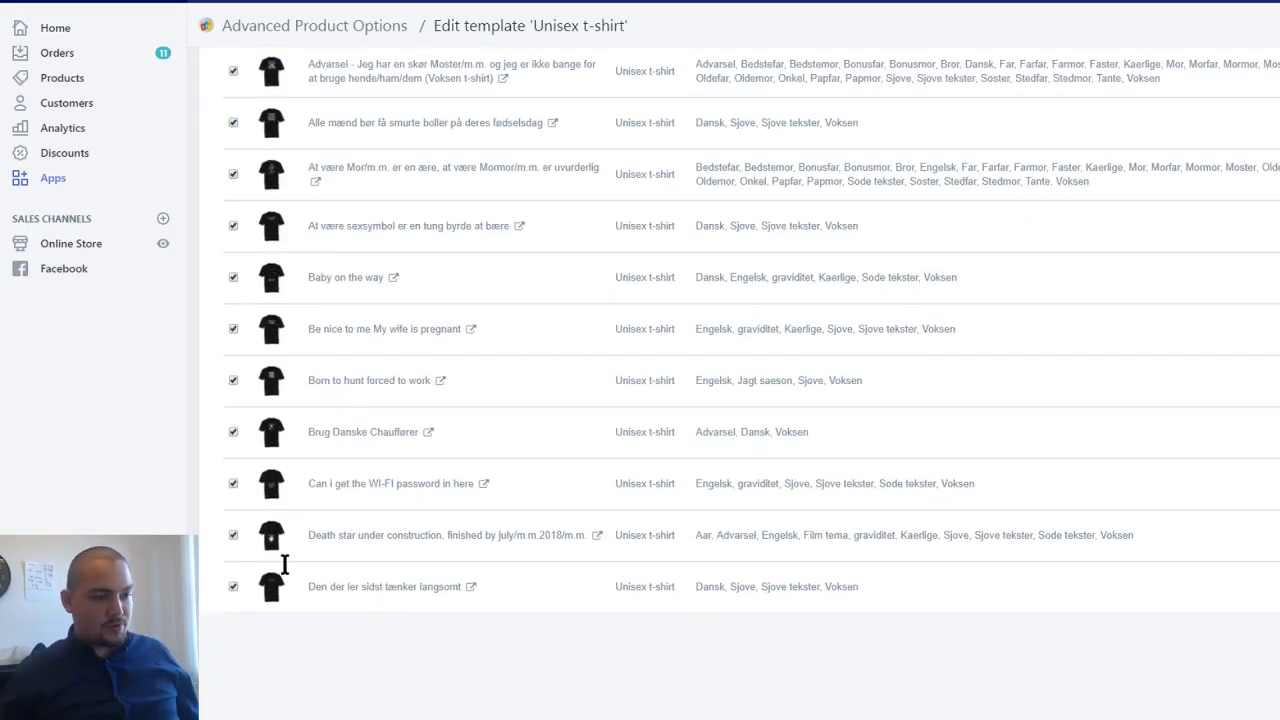
scroll(295, 550, down, 10)
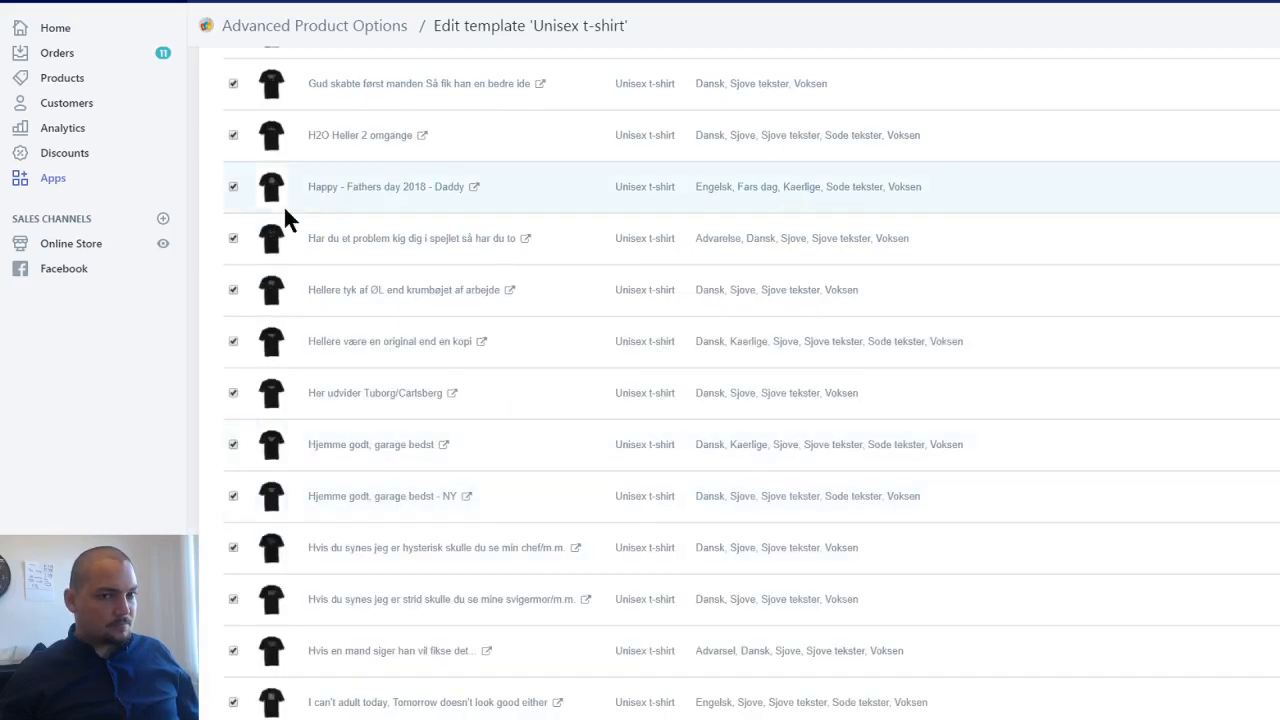
scroll(285, 210, down, 5)
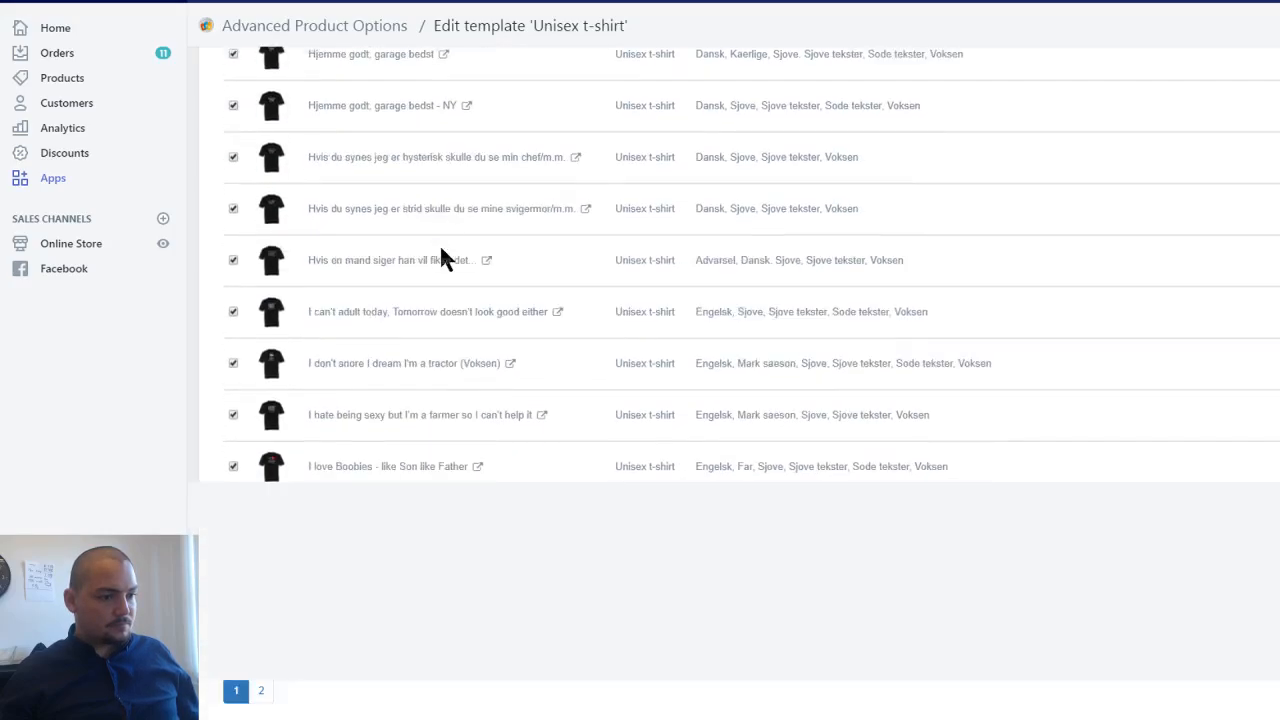
click(261, 694)
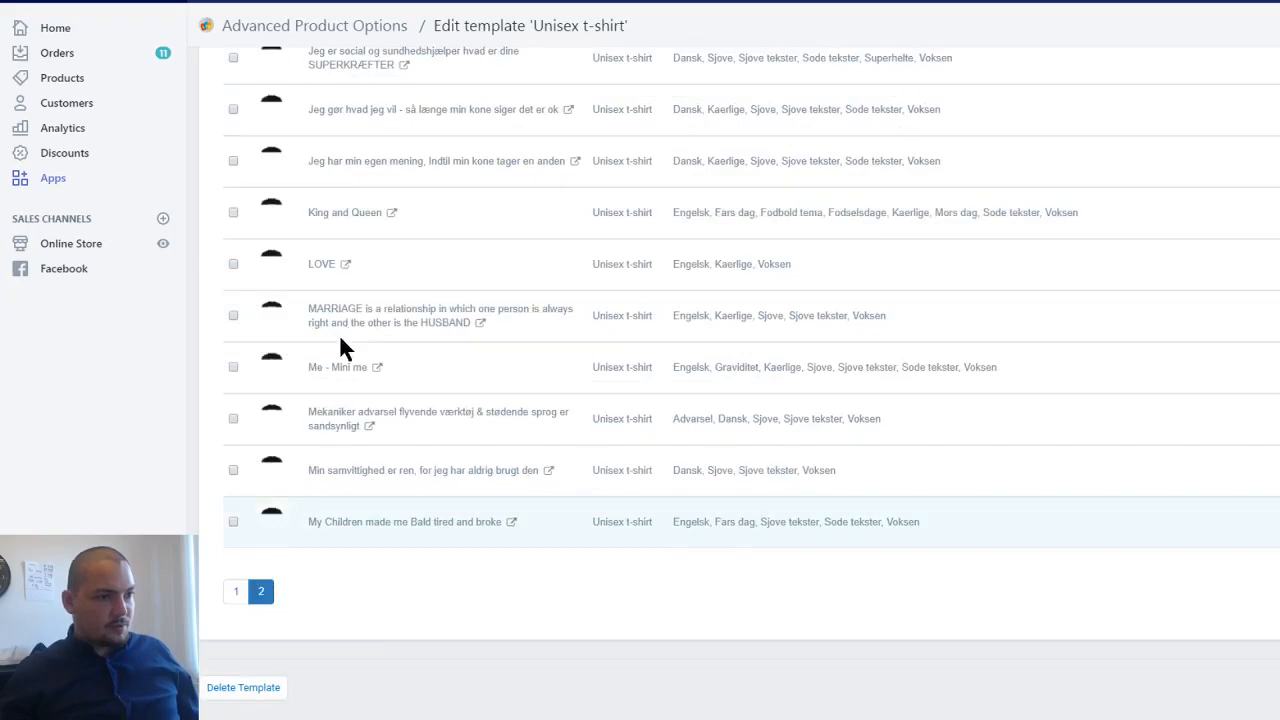
- Mark all visible Unisex t-shirt products on page 2 for the template and check the selected item count
scroll(335, 350, up, 10)
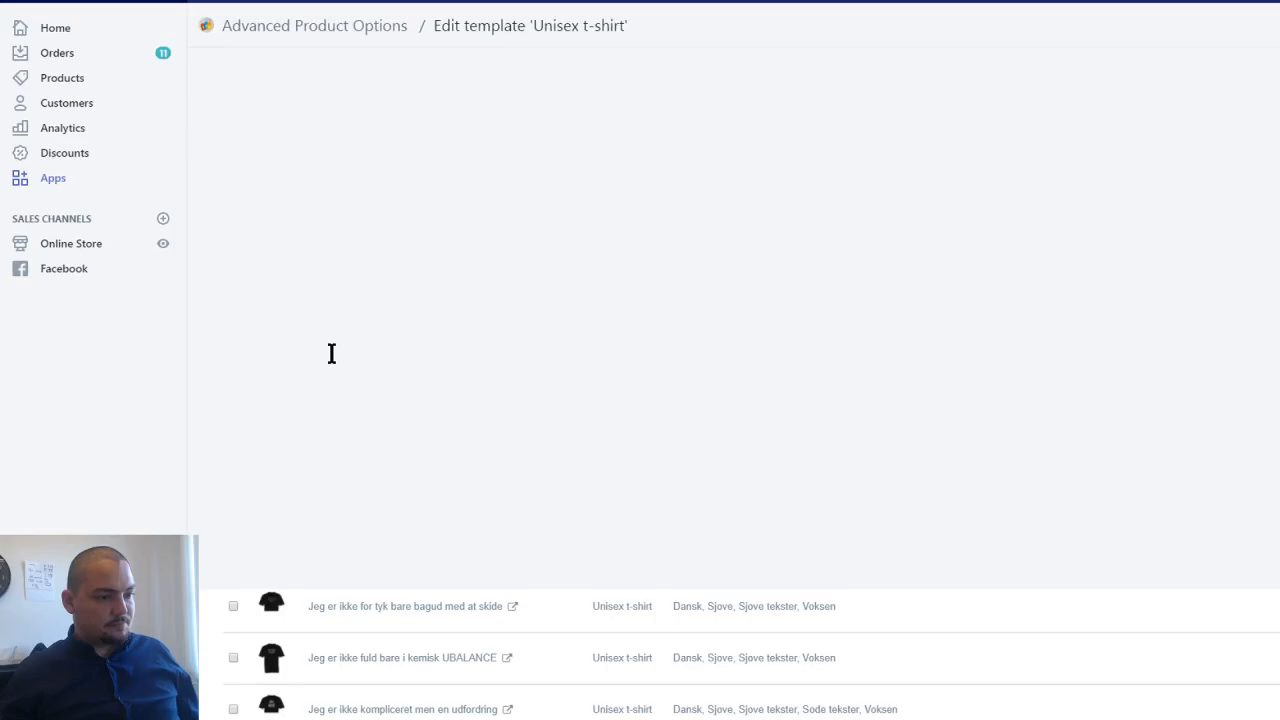
scroll(332, 354, down, 1)
scroll(333, 358, up, 6)
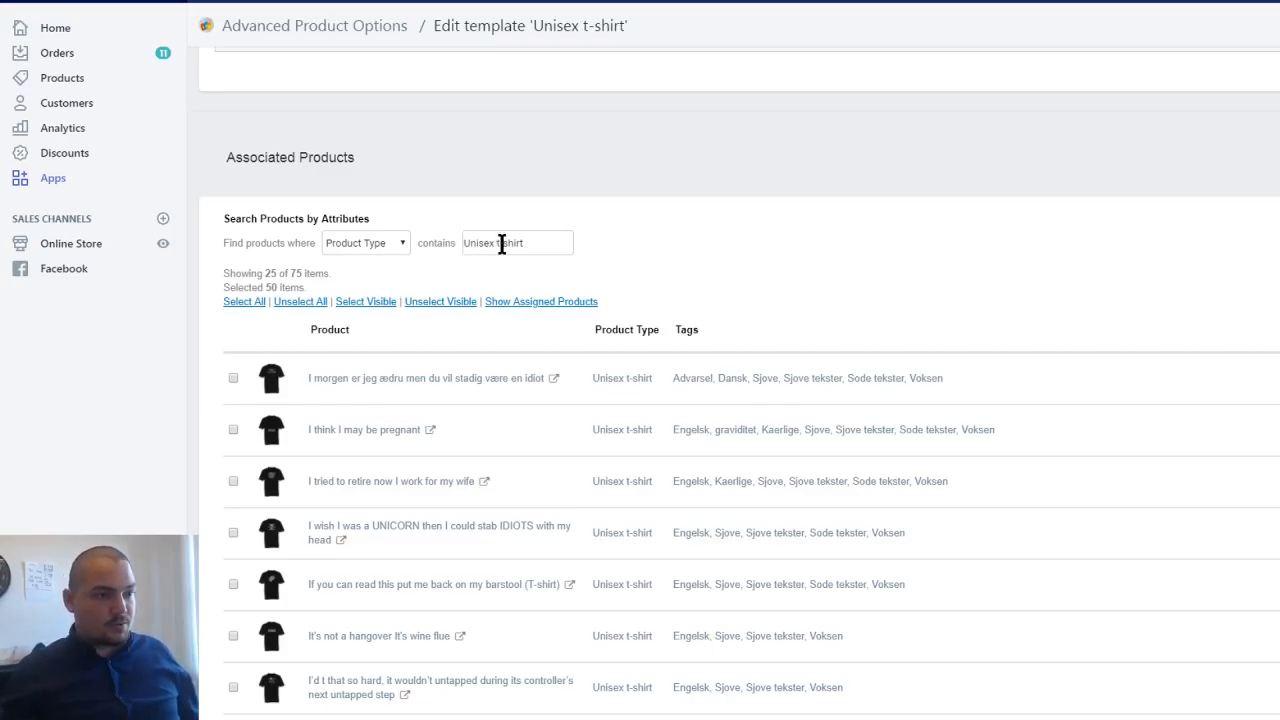
click(370, 306)
drag(265, 287, 301, 288)
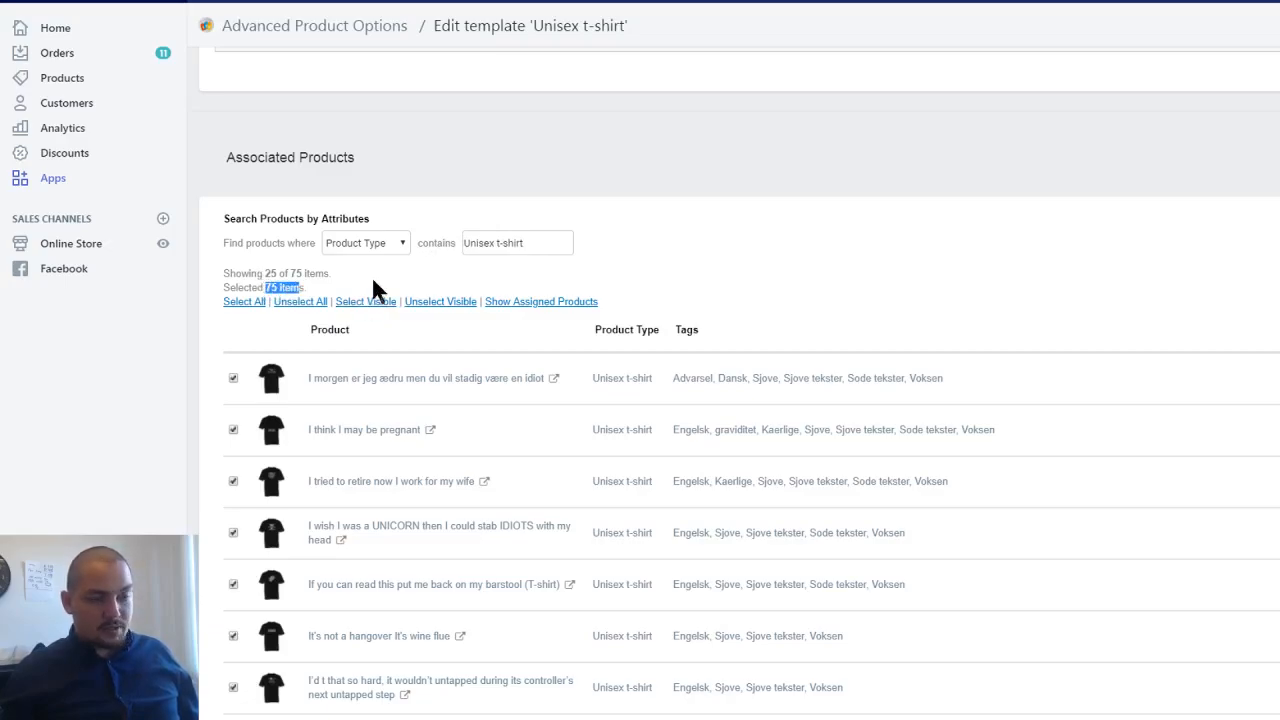
click(874, 241)
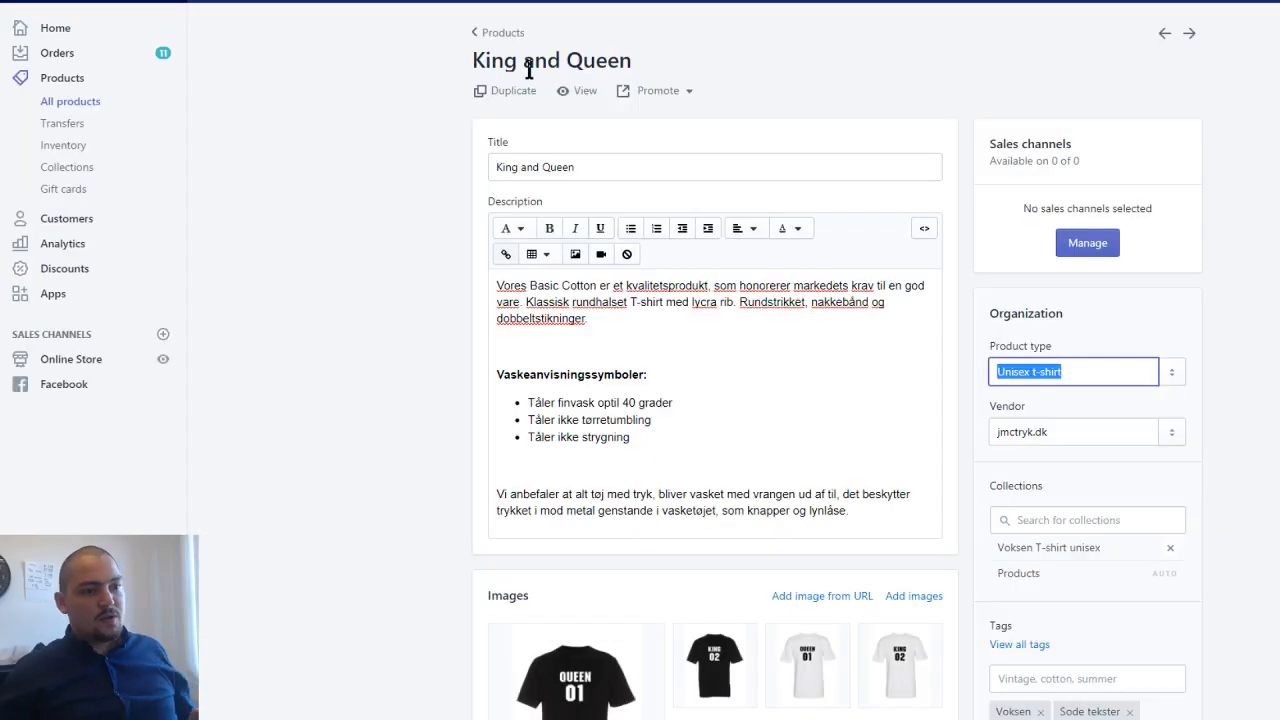
- View the King and Queen product on the storefront with the white Queen 01 image and the options offered for T-shirt farve Hvid
scroll(397, 170, down, 5)
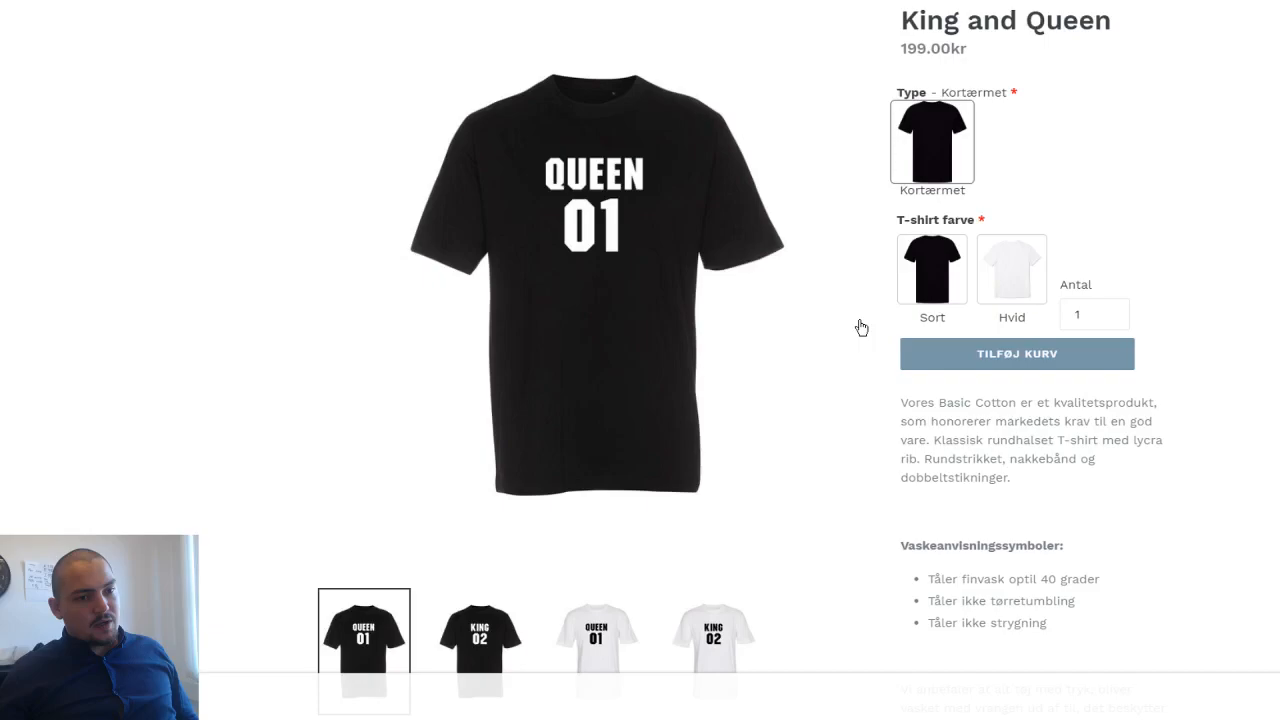
click(596, 638)
scroll(683, 600, down, 1)
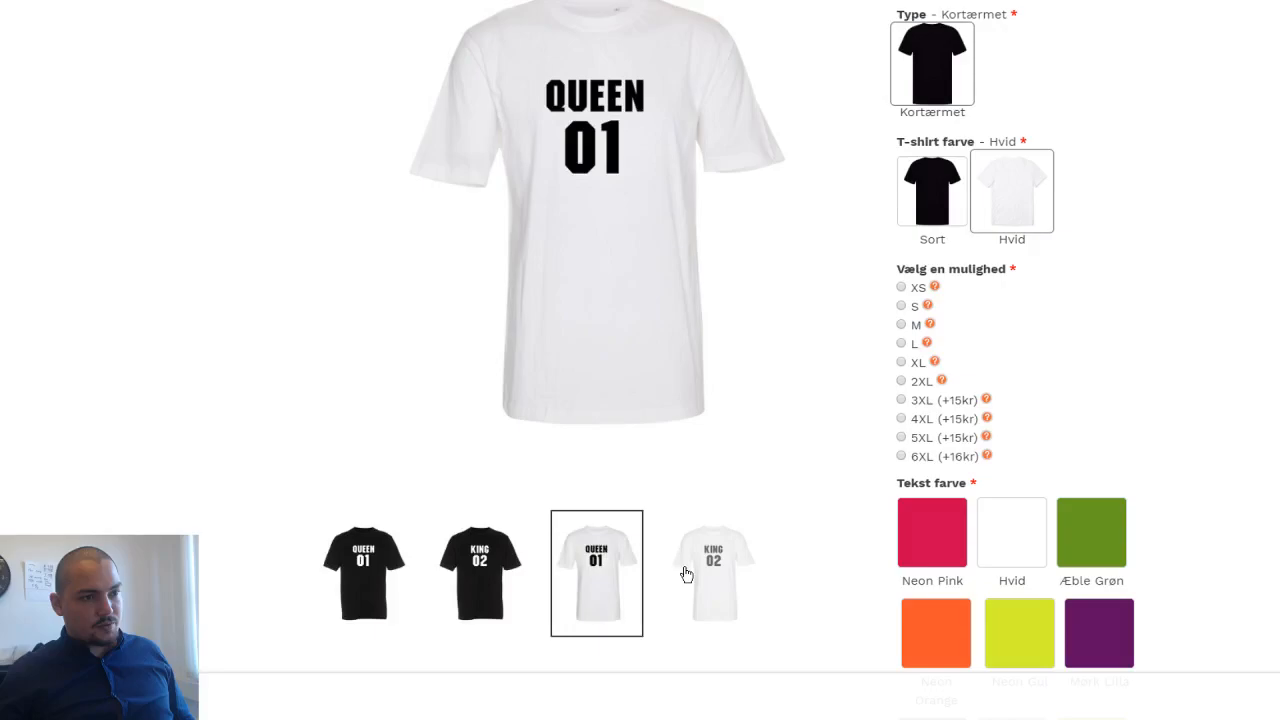
- Add a variant option named "Text" to the King and Queen product in the Shopify admin
scroll(686, 574, down, 1)
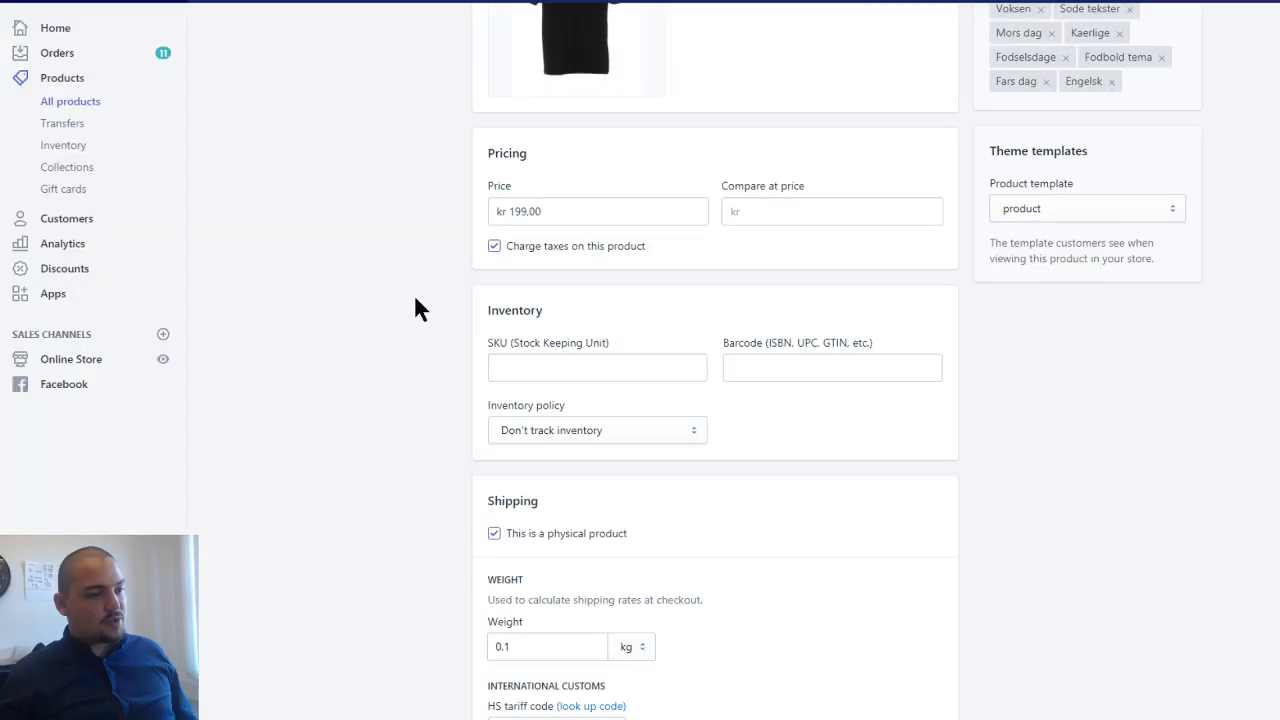
scroll(380, 400, down, 5)
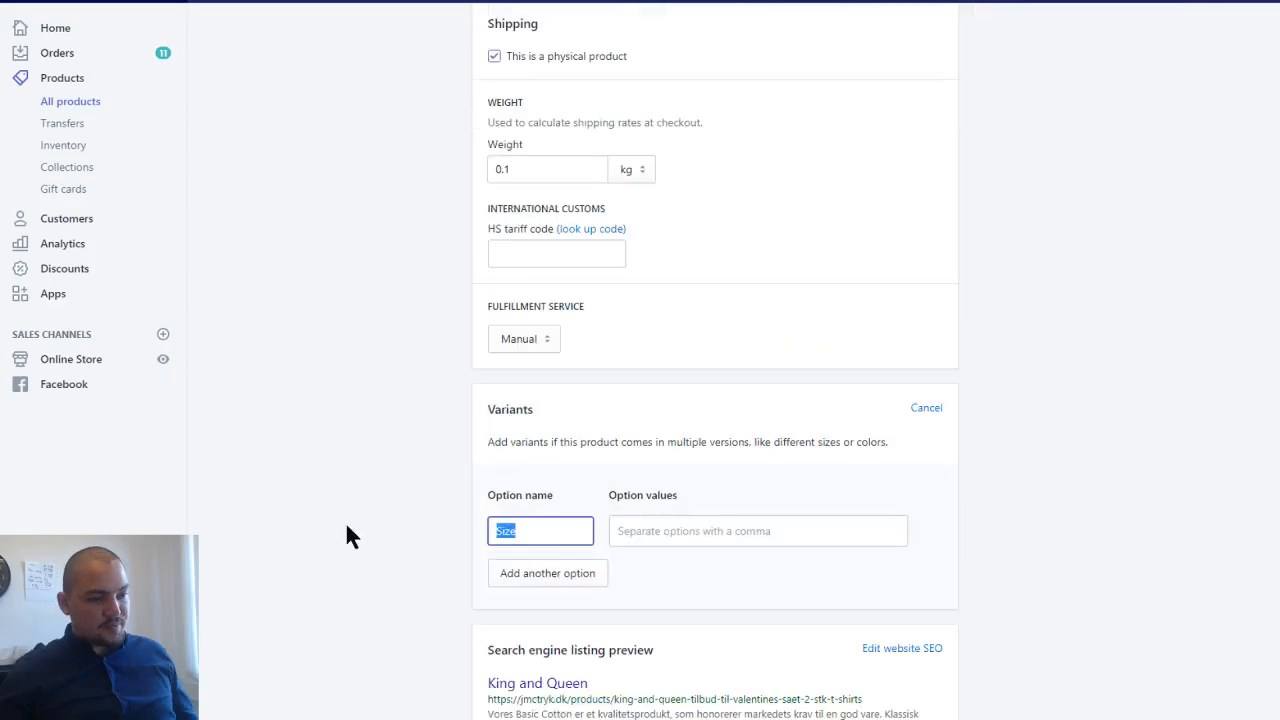
text(Text)
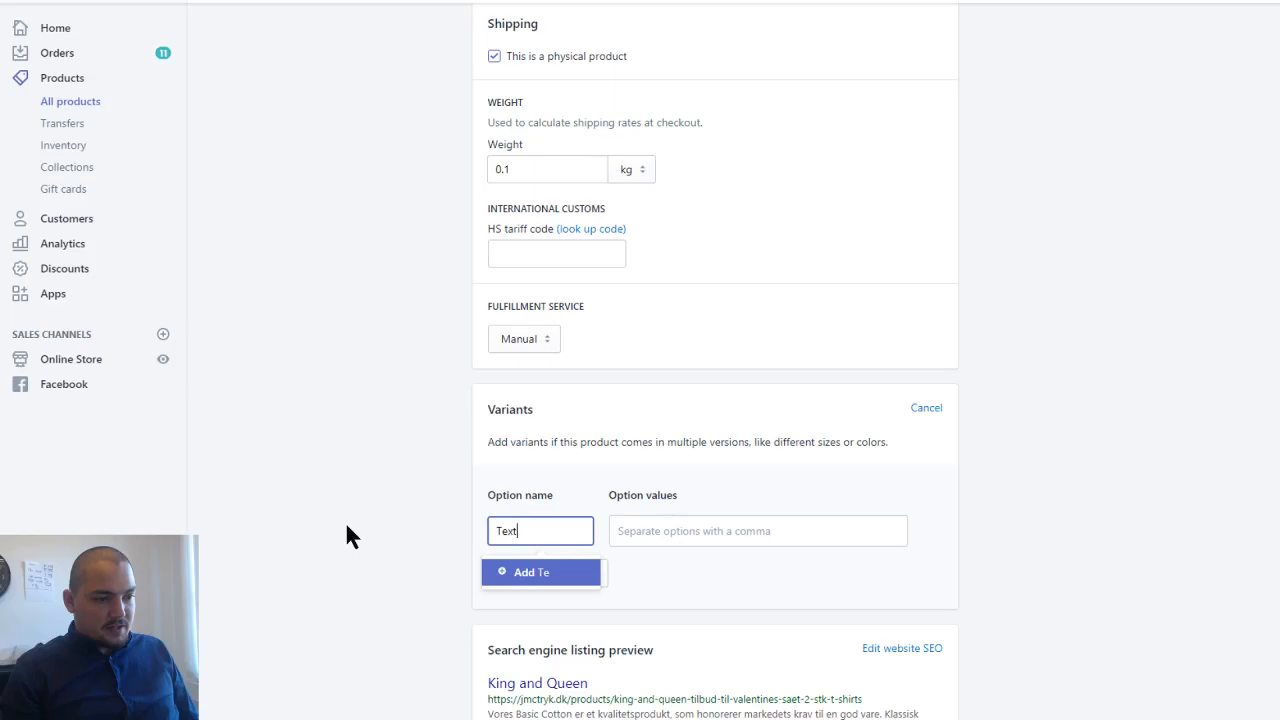
click(347, 527)
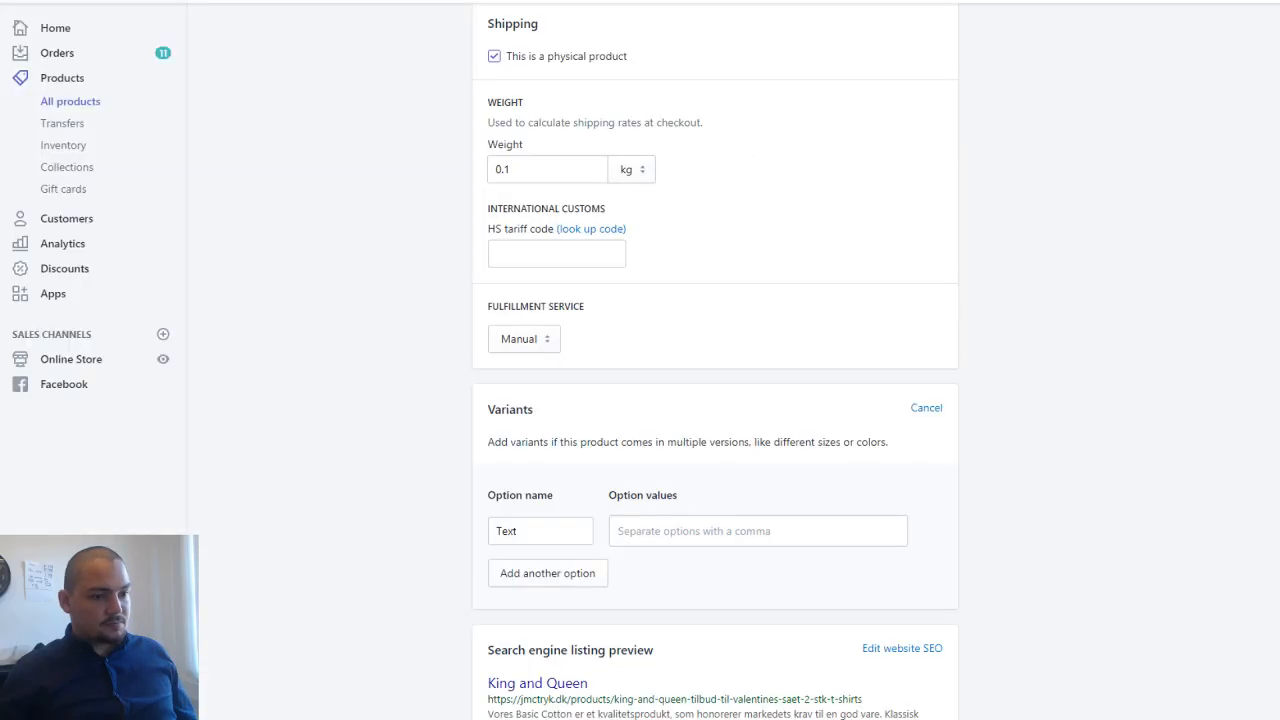
- Give the Text variant option the values "Queen 01" and "King 02" and save the product
click(662, 532)
text(Queen 01)
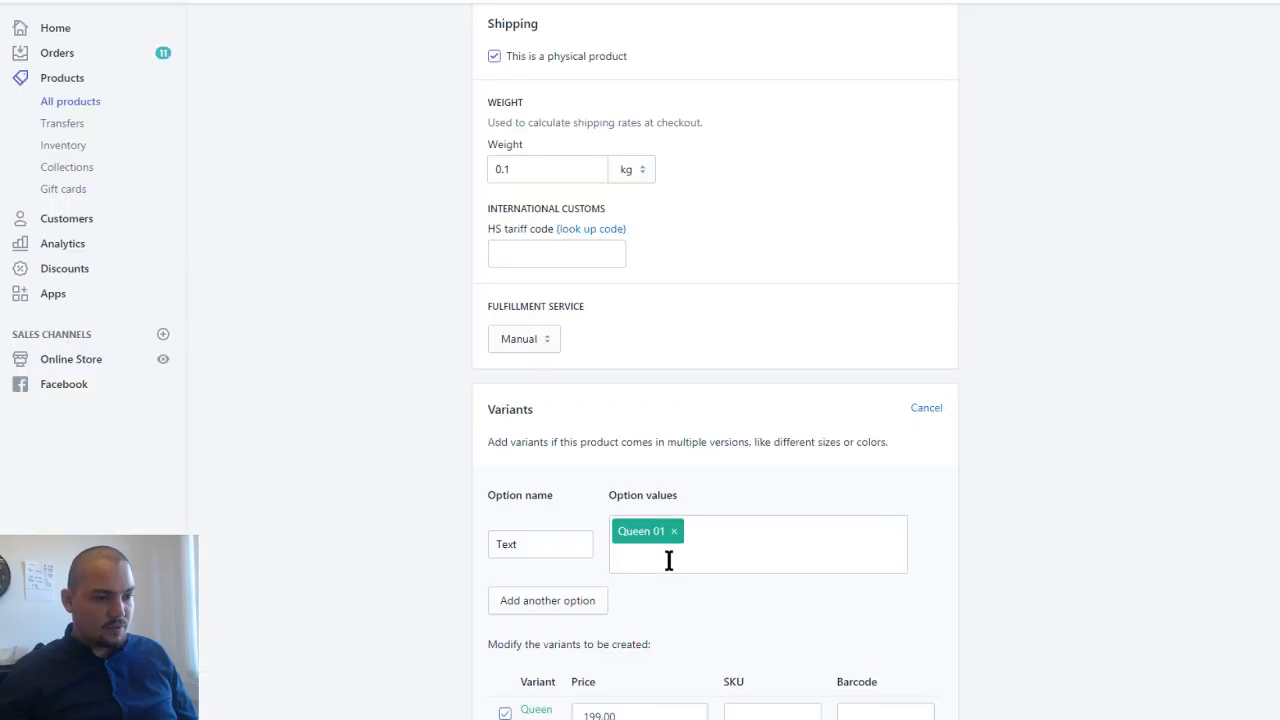
text(King 02)
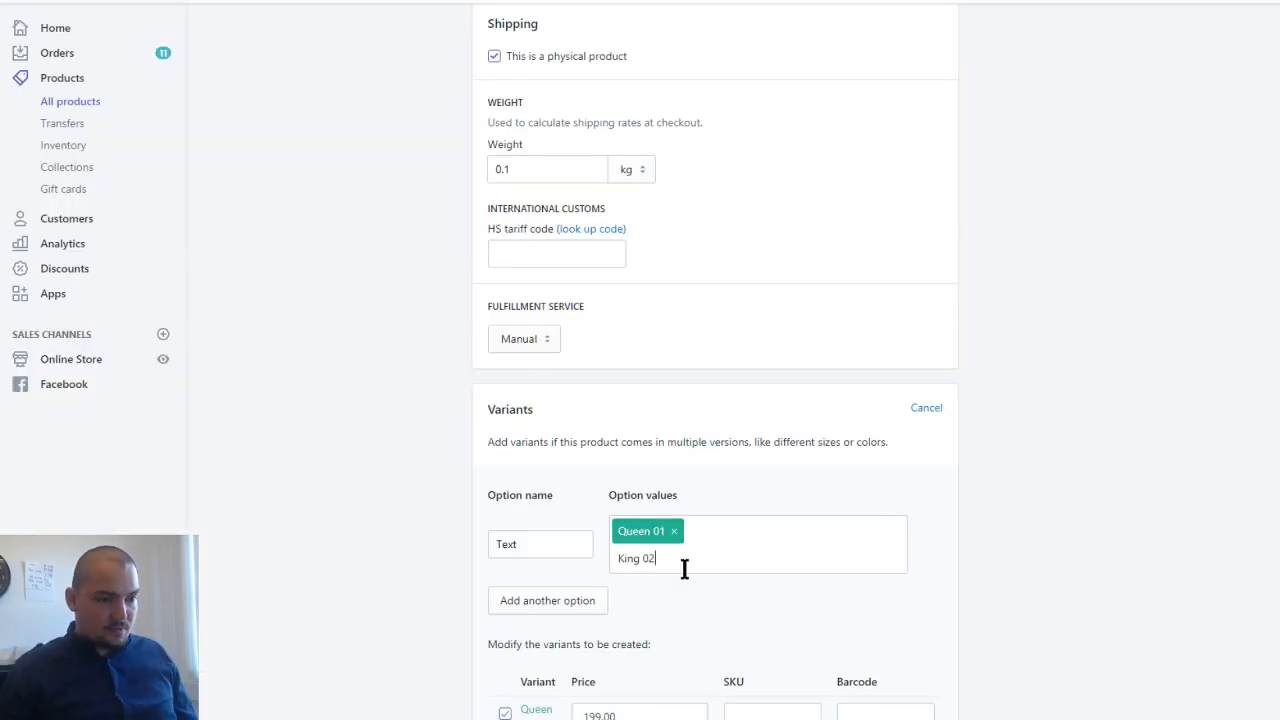
key(Return)
scroll(680, 618, down, 3)
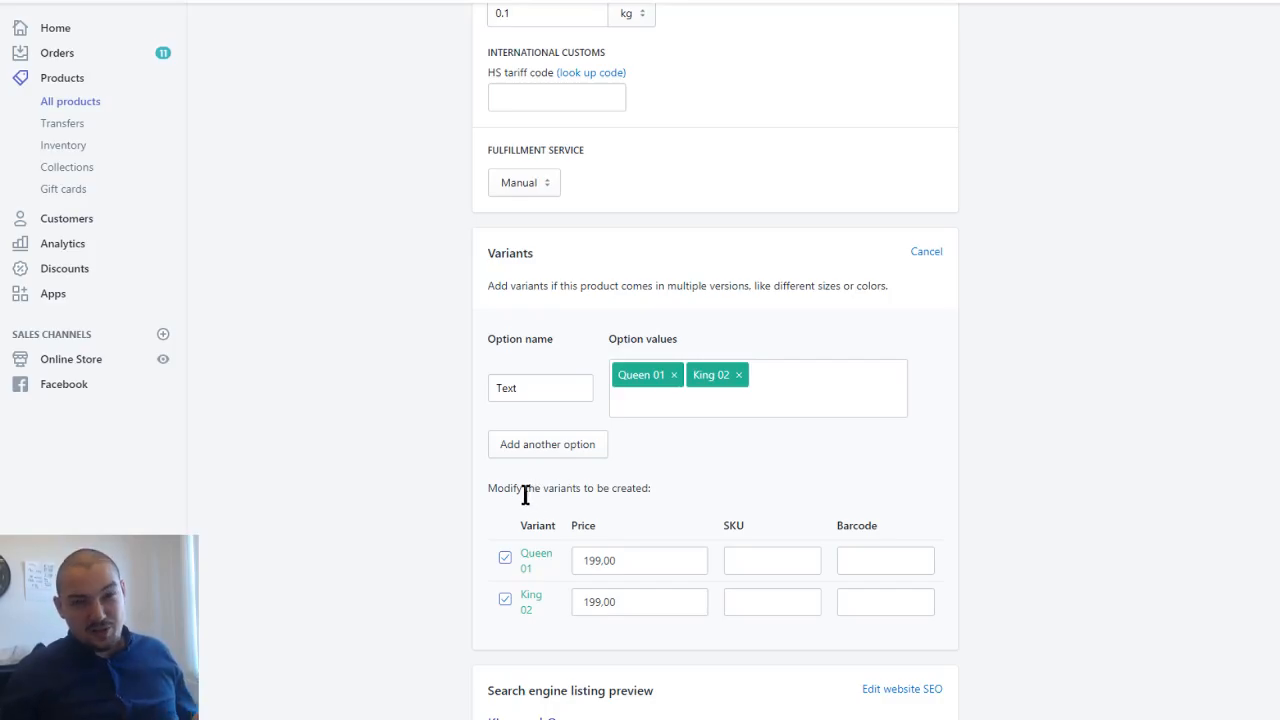
scroll(520, 494, down, 2)
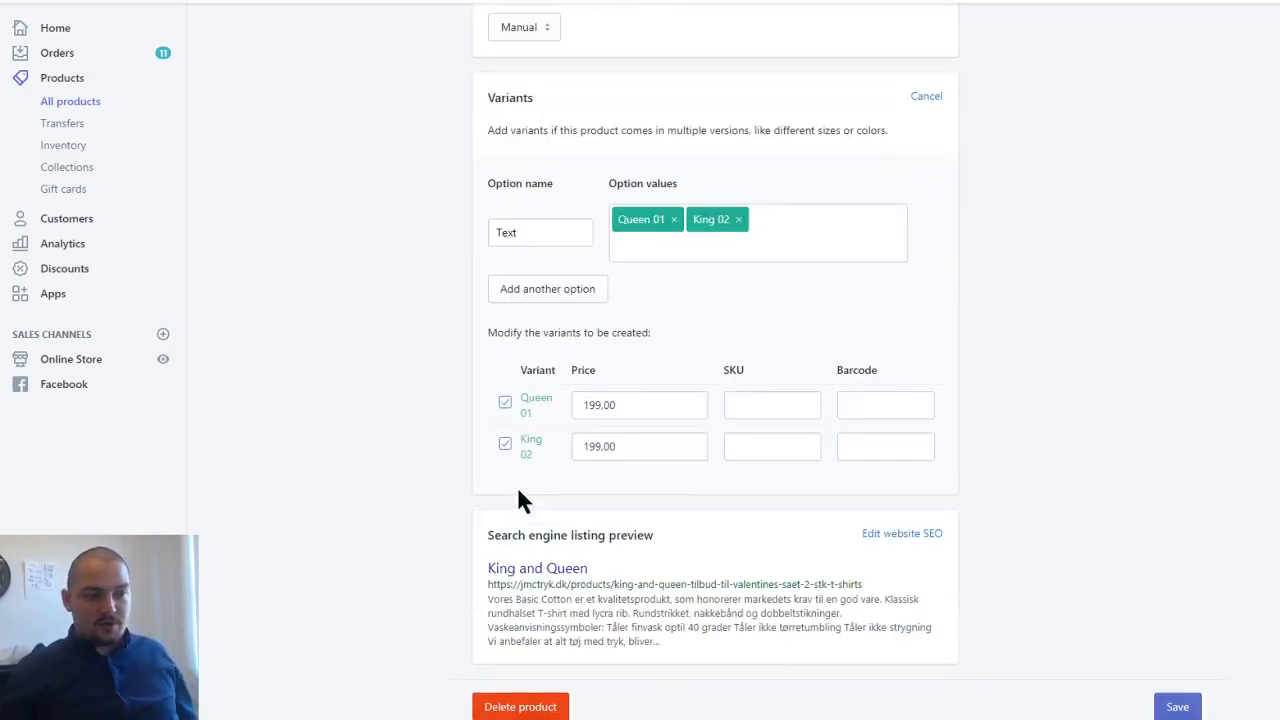
- Reload the King and Queen storefront page and choose the Kortærmet type to check the options alongside the Text variant
scroll(517, 498, up, 2)
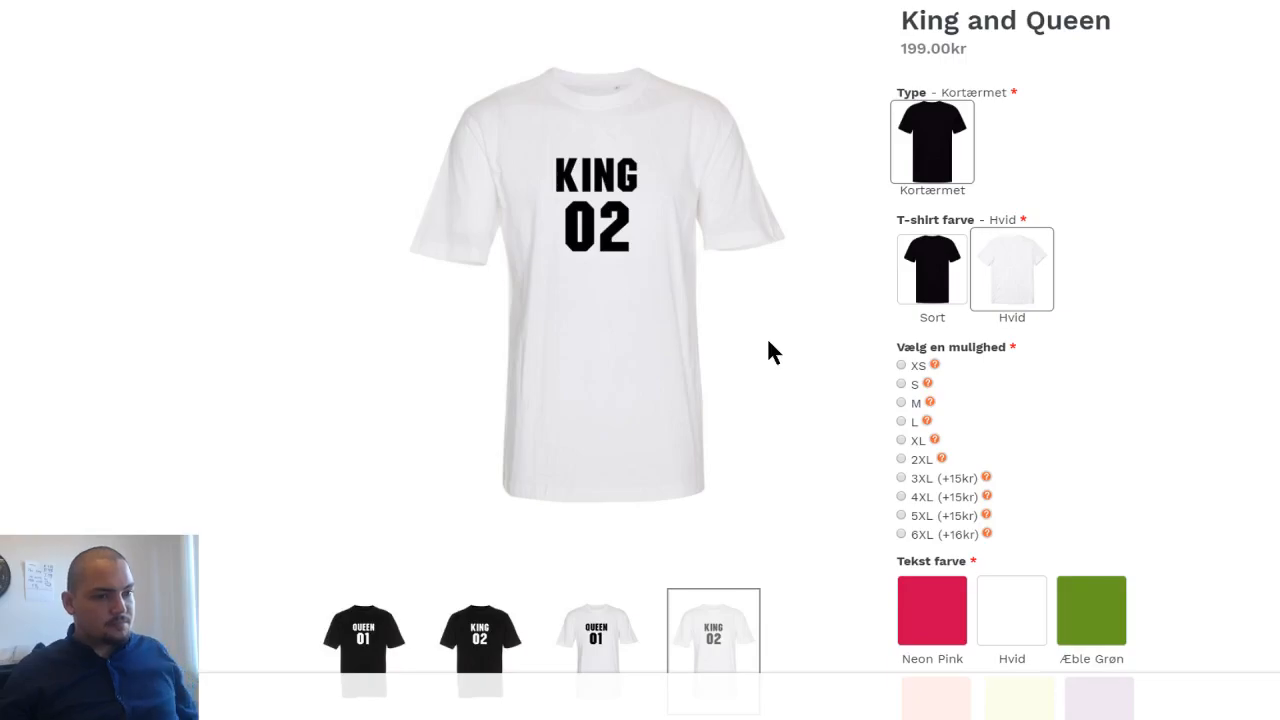
key(F5)
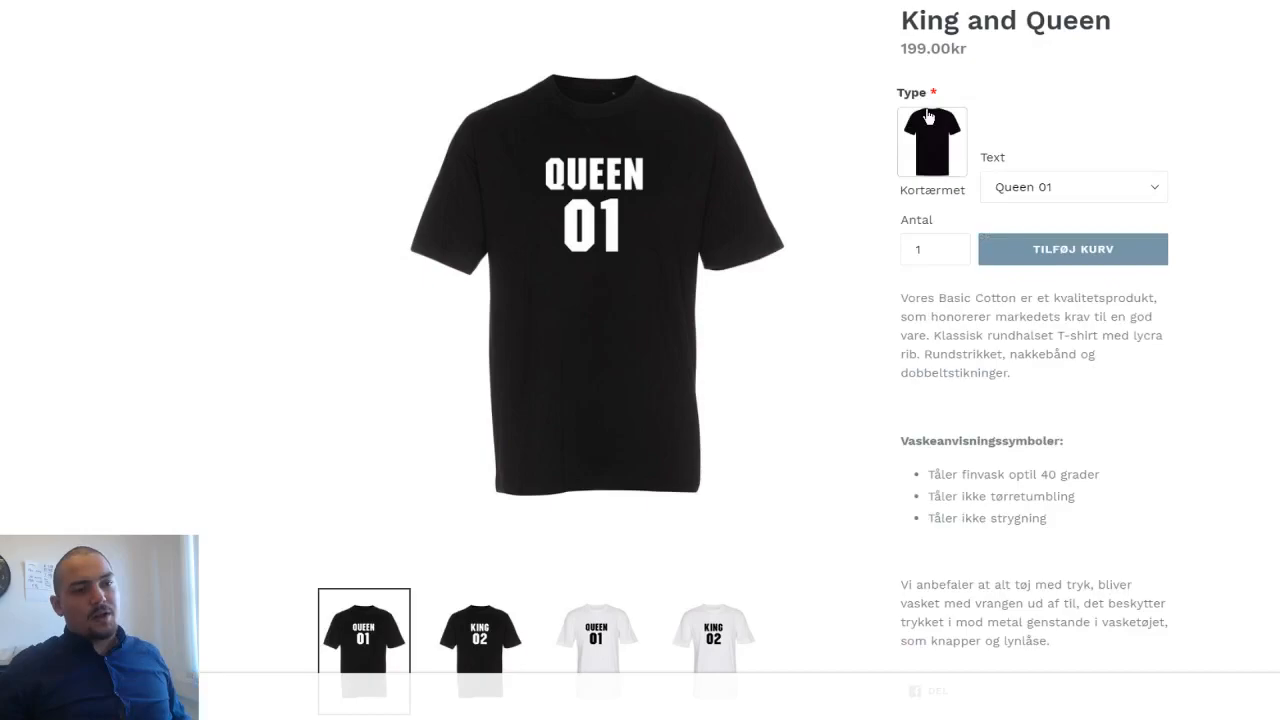
click(928, 117)
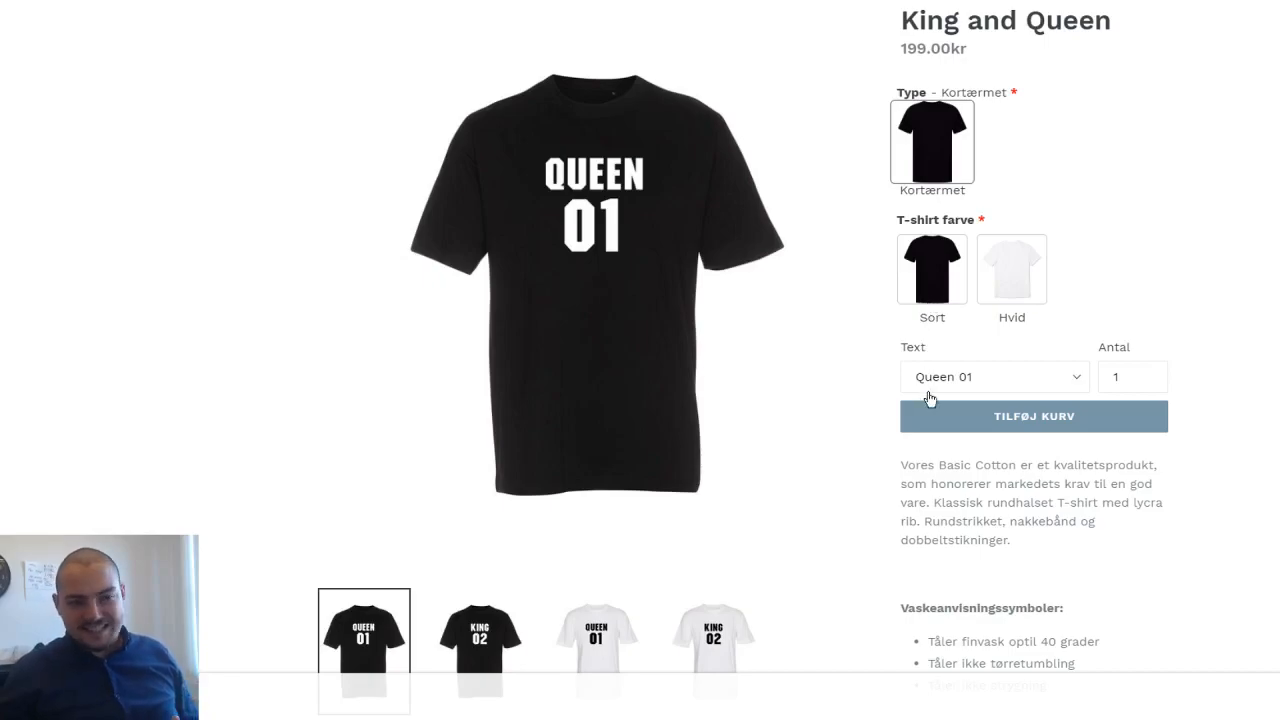
- Configure the King and Queen T-shirt with T-shirt farve Sort, size XL and Tekst farve Neon Orange
click(915, 318)
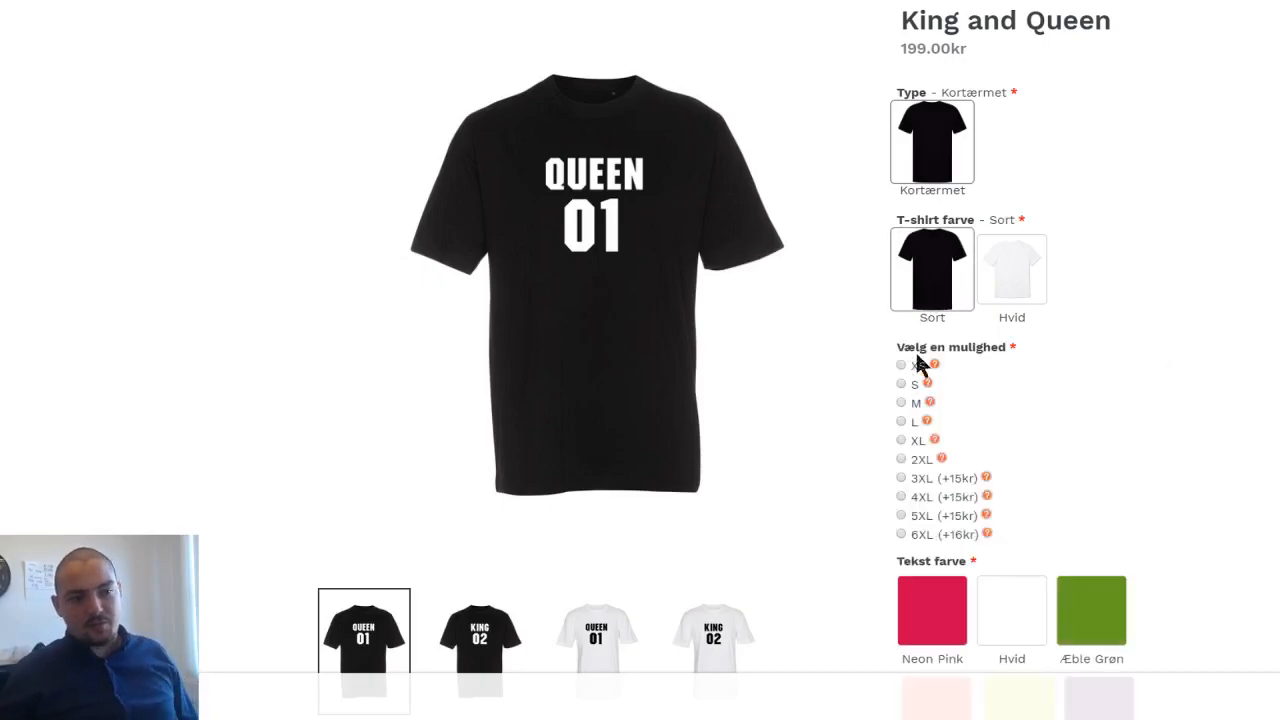
click(907, 440)
scroll(978, 441, down, 3)
click(958, 420)
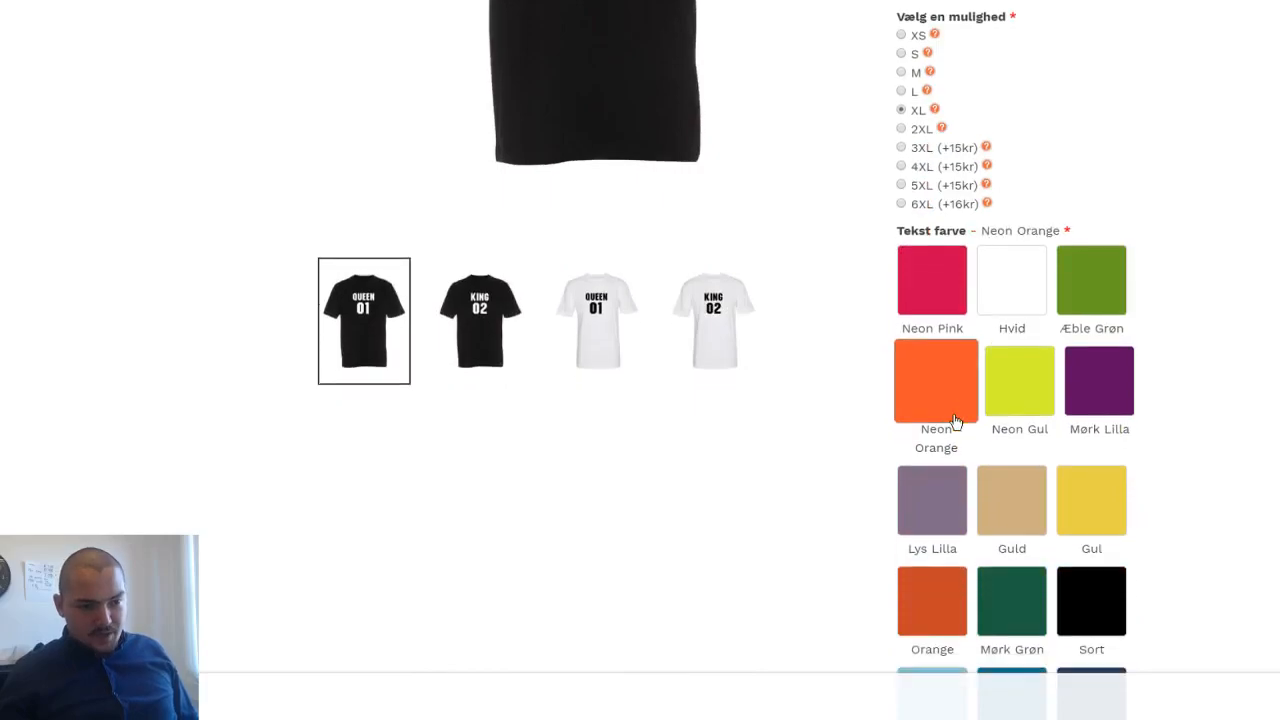
- Set the Text variant to King 02 below the text colour swatches
scroll(955, 425, down, 5)
scroll(950, 423, down, 1)
click(915, 269)
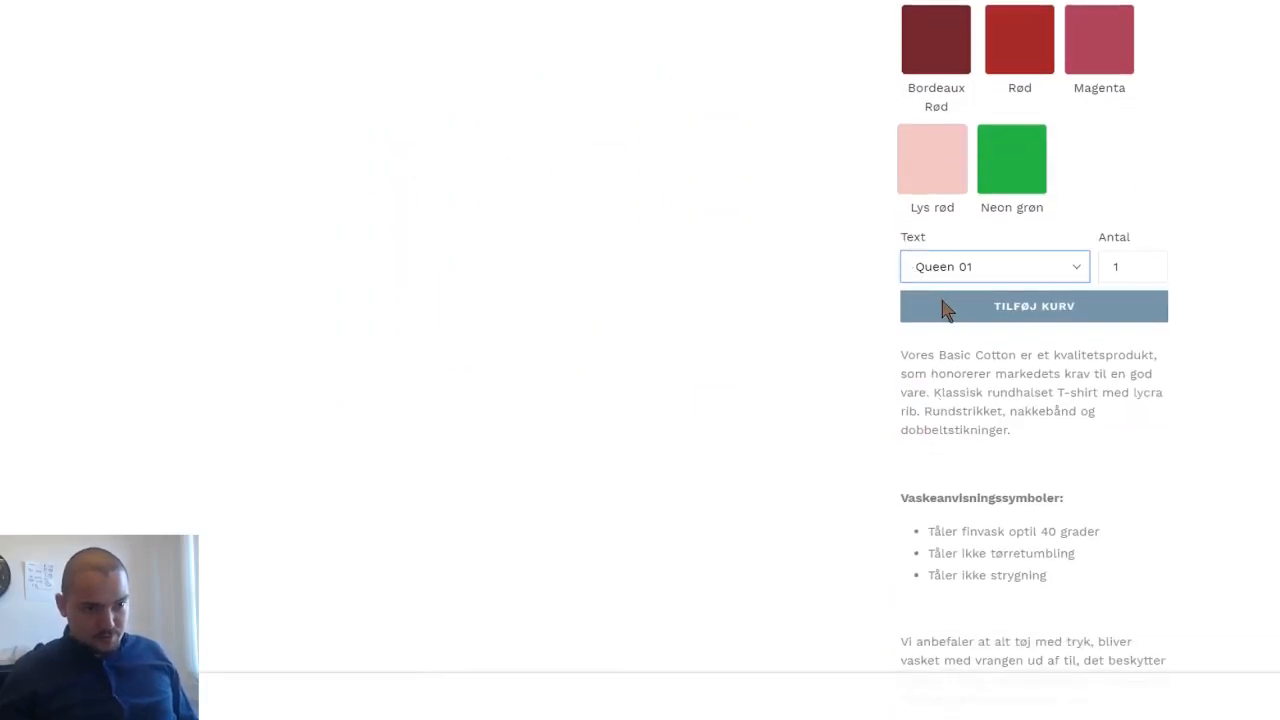
key(Down)
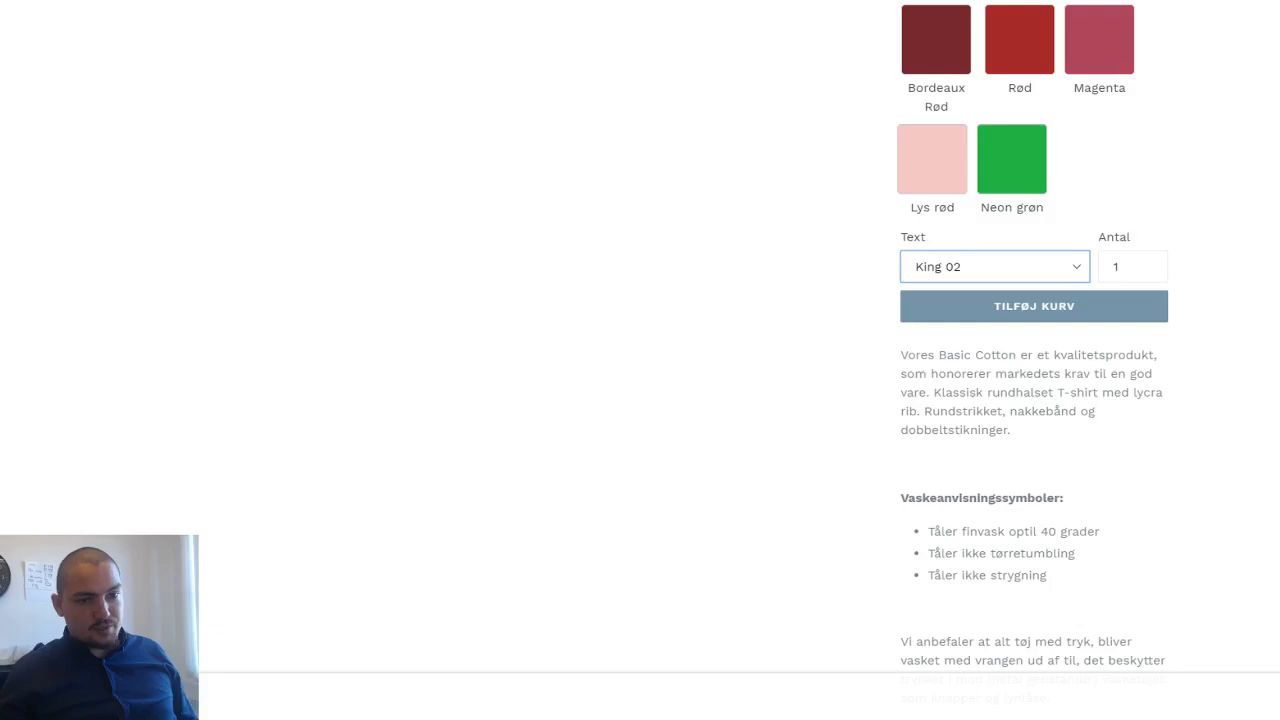
- Review the King and Queen product page, comparing the shirt image and template options with the Text variant selection
scroll(1052, 266, up, 3)
scroll(1182, 375, up, 5)
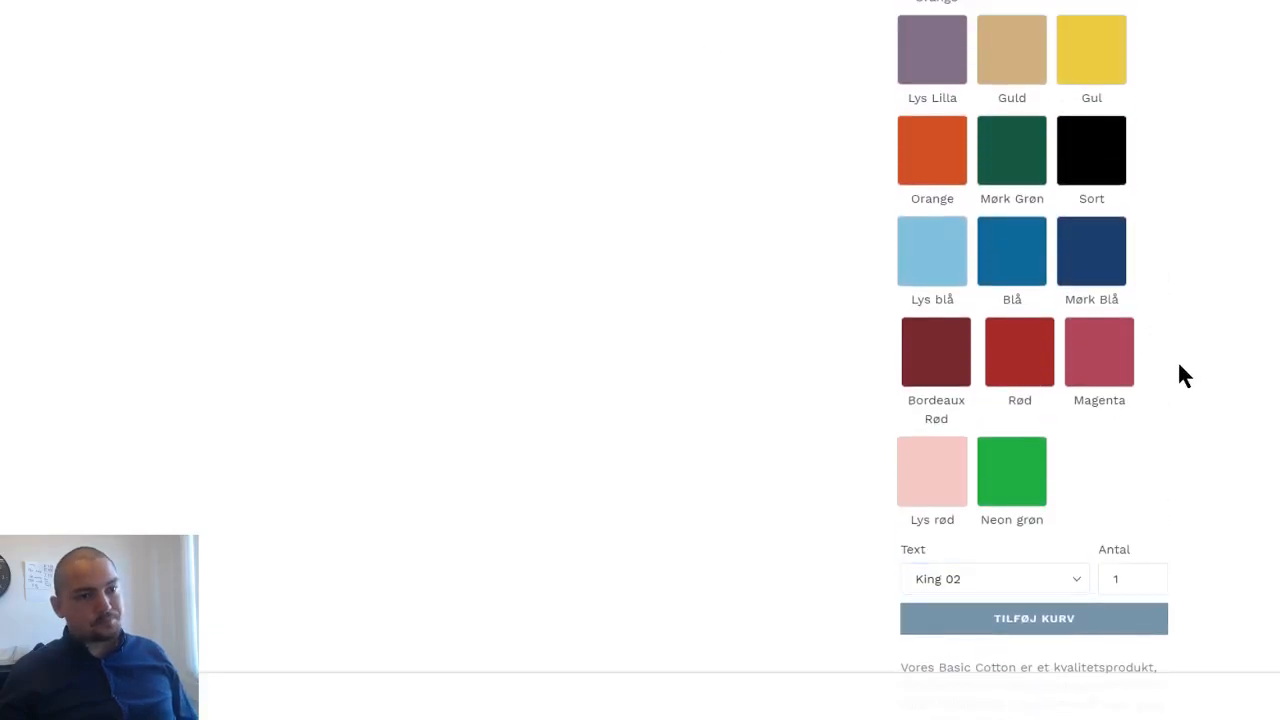
scroll(1172, 375, up, 3)
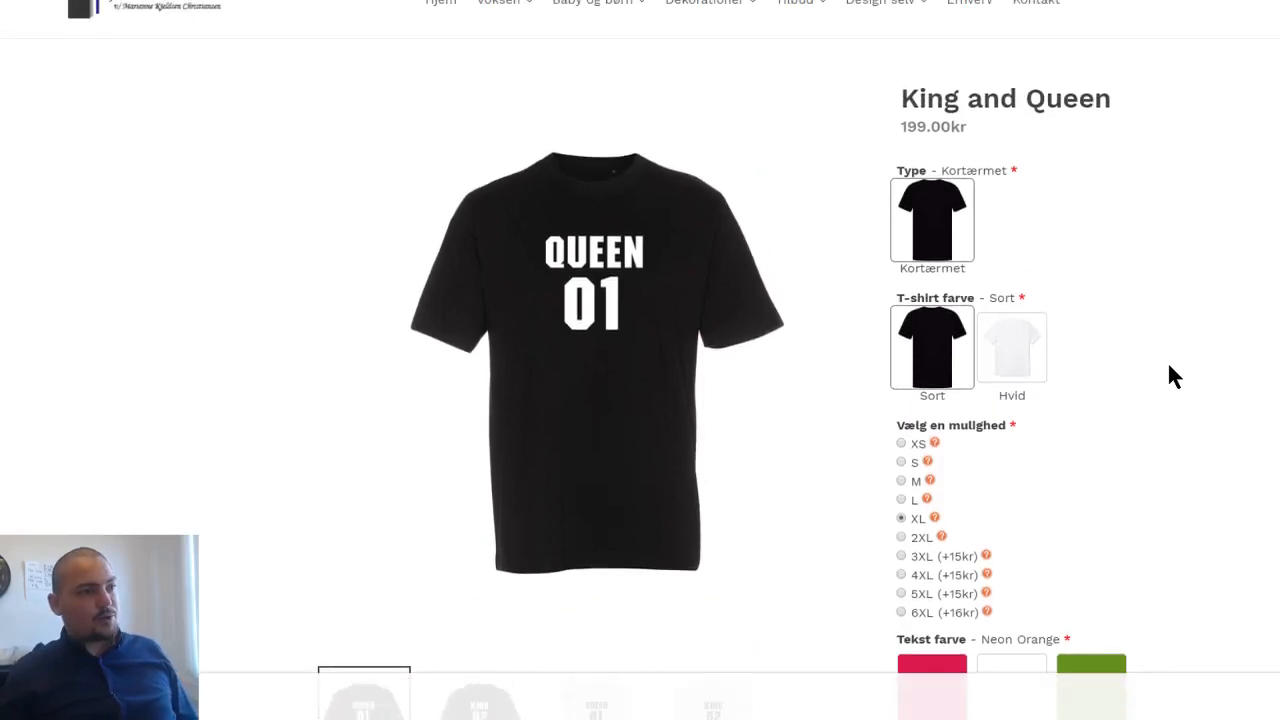
scroll(1168, 367, down, 3)
scroll(1160, 372, down, 3)
scroll(1157, 375, down, 6)
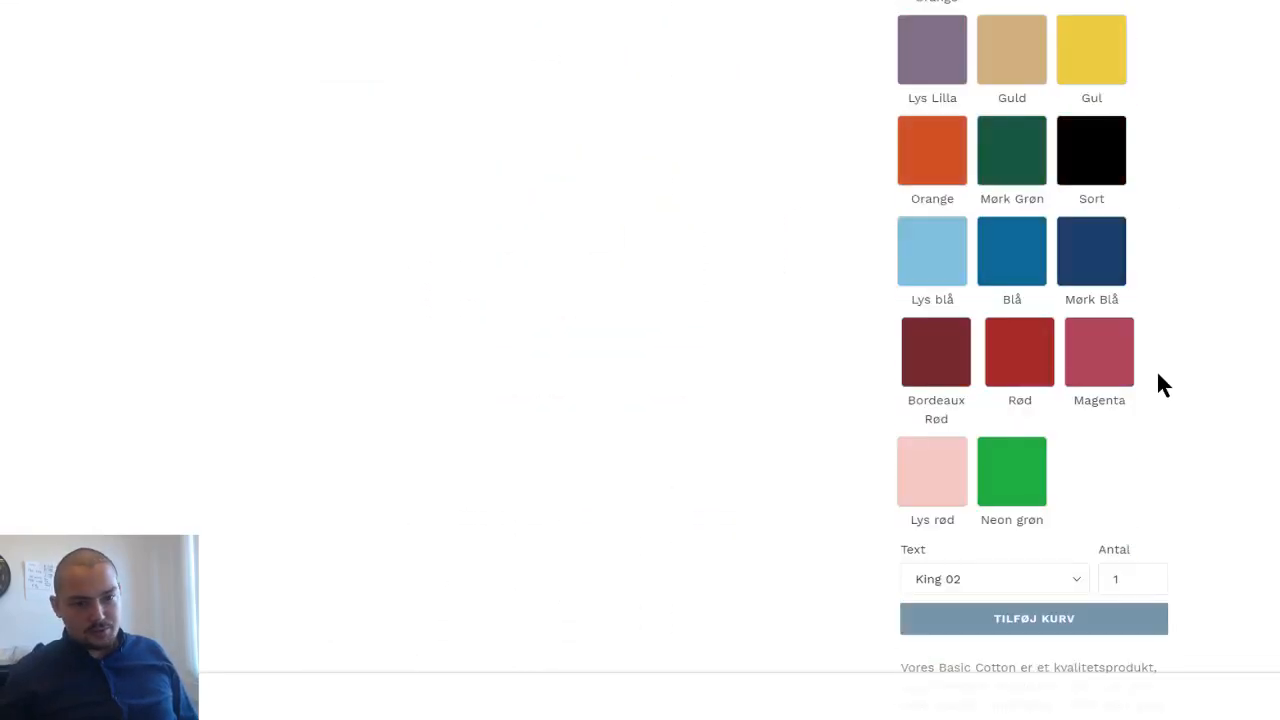
scroll(1152, 378, up, 3)
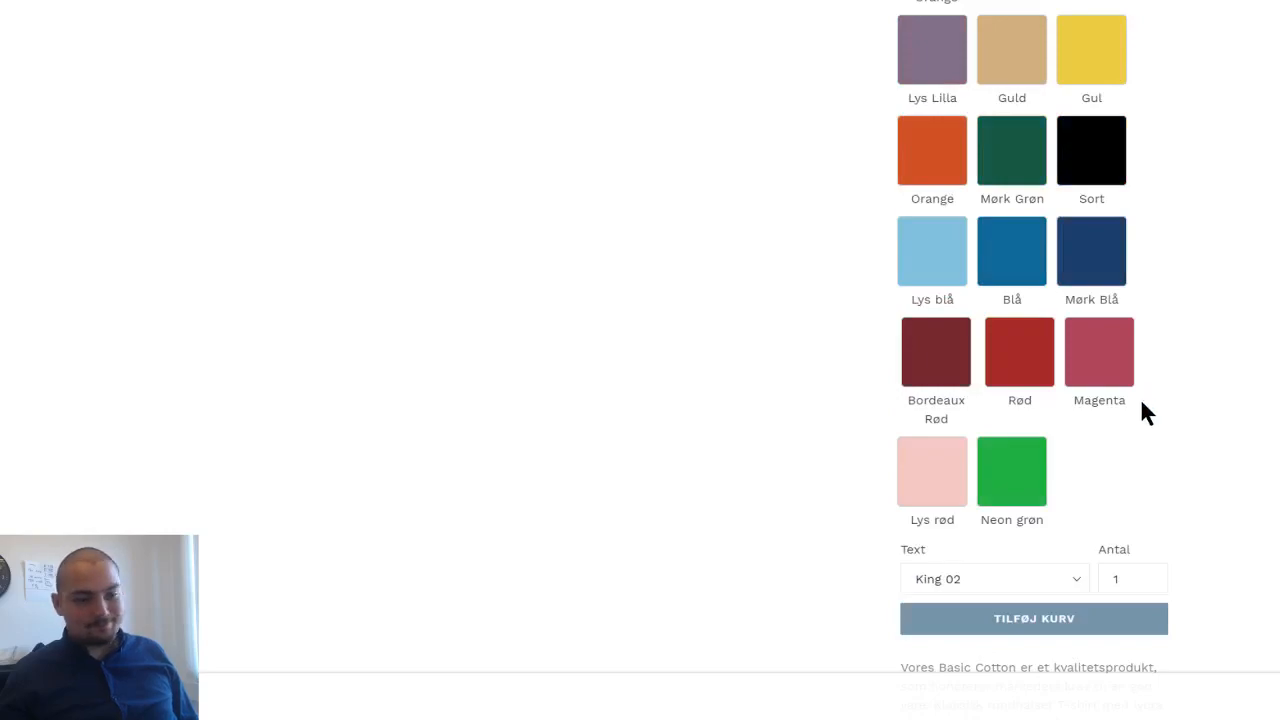
scroll(1143, 405, up, 3)
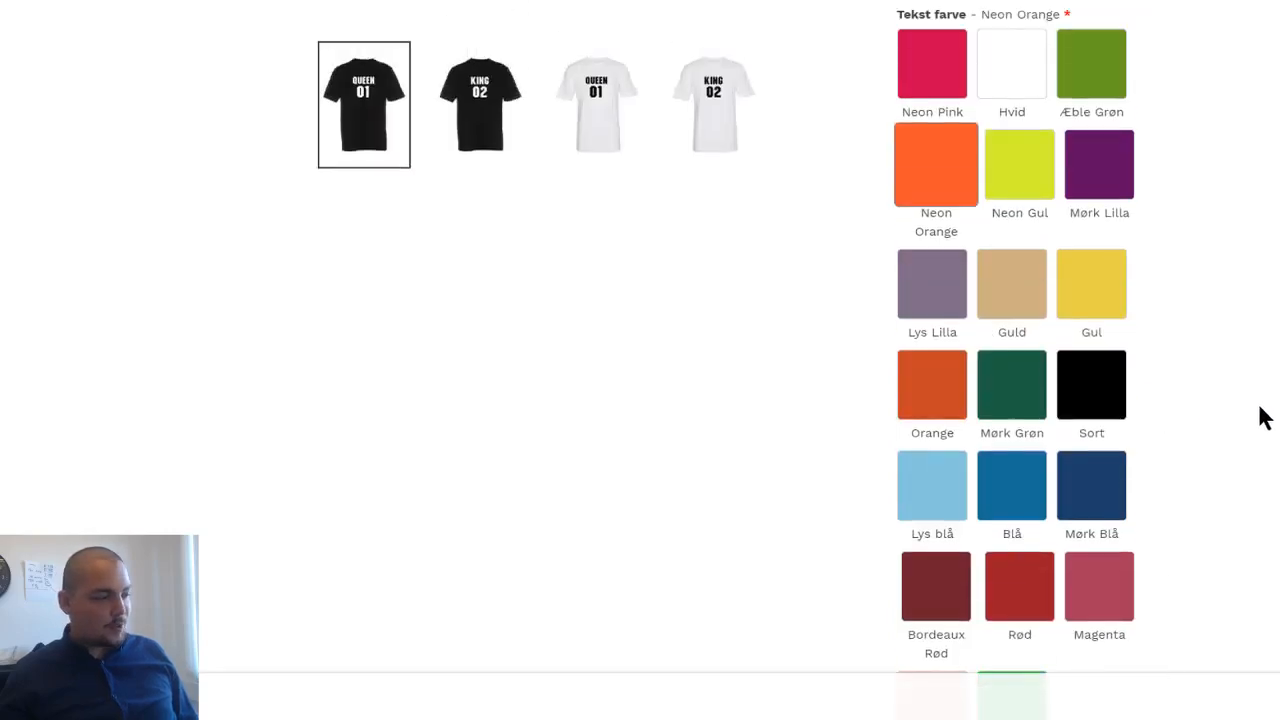